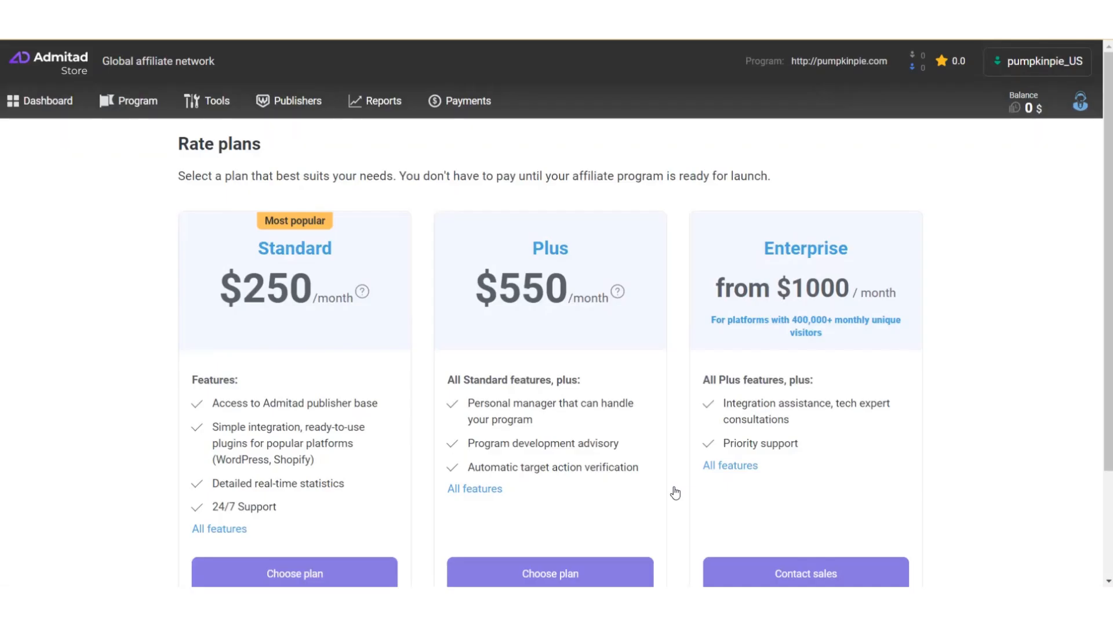
Choose the Standard rate plan at $250 per month for the affiliate program
{"action": "scroll", "coordinate": [676, 493], "scroll_direction": "down", "scroll_amount": 2}
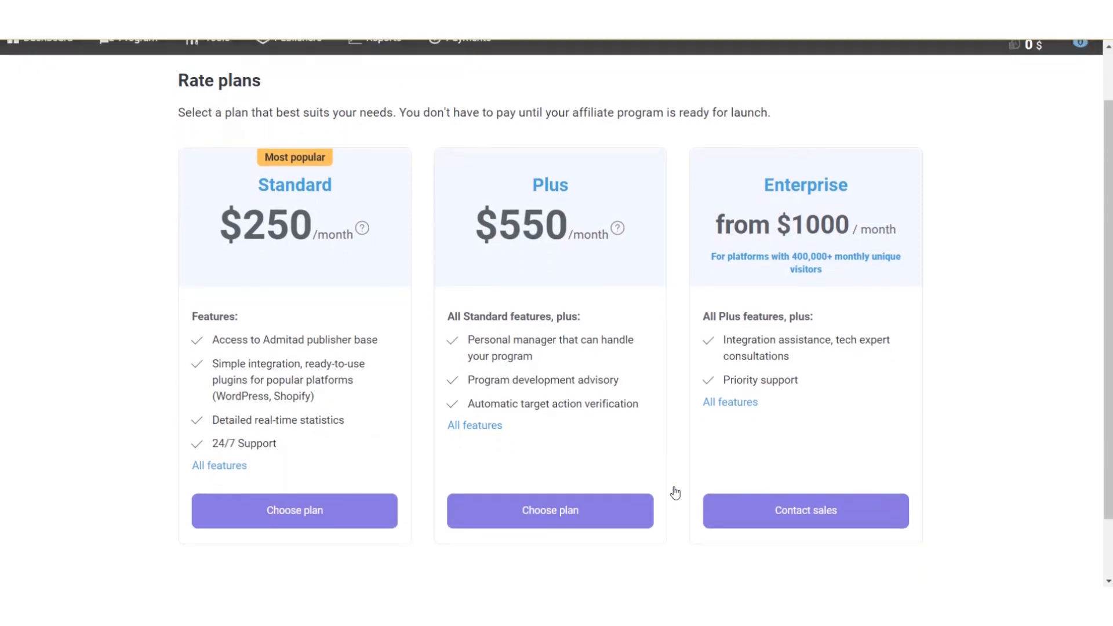
{"action": "left_click", "coordinate": [308, 519]}
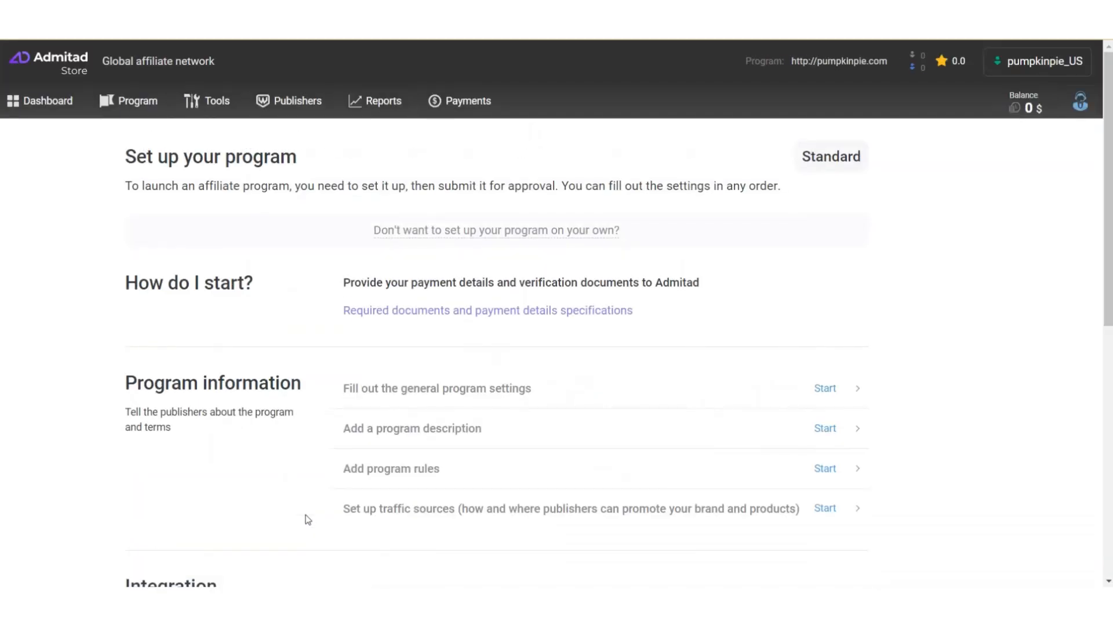
Open the required documents and payment details specifications and review the requirements for companies registered in other countries
{"action": "left_click", "coordinate": [386, 316]}
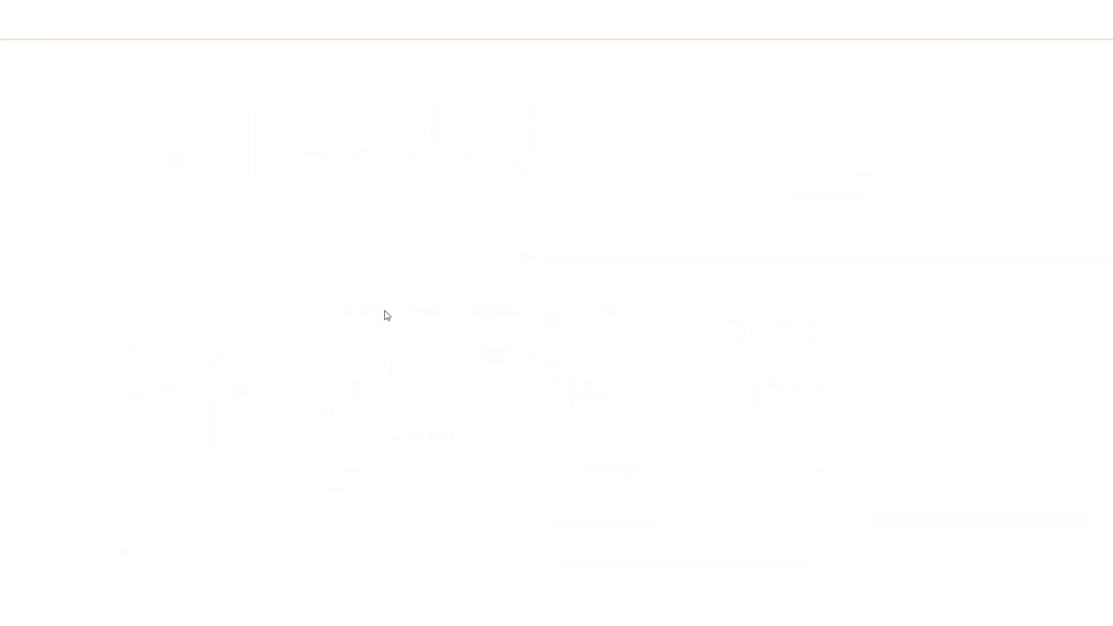
{"action": "scroll", "coordinate": [705, 435], "scroll_direction": "down", "scroll_amount": 1}
{"action": "scroll", "coordinate": [705, 435], "scroll_direction": "down", "scroll_amount": 7}
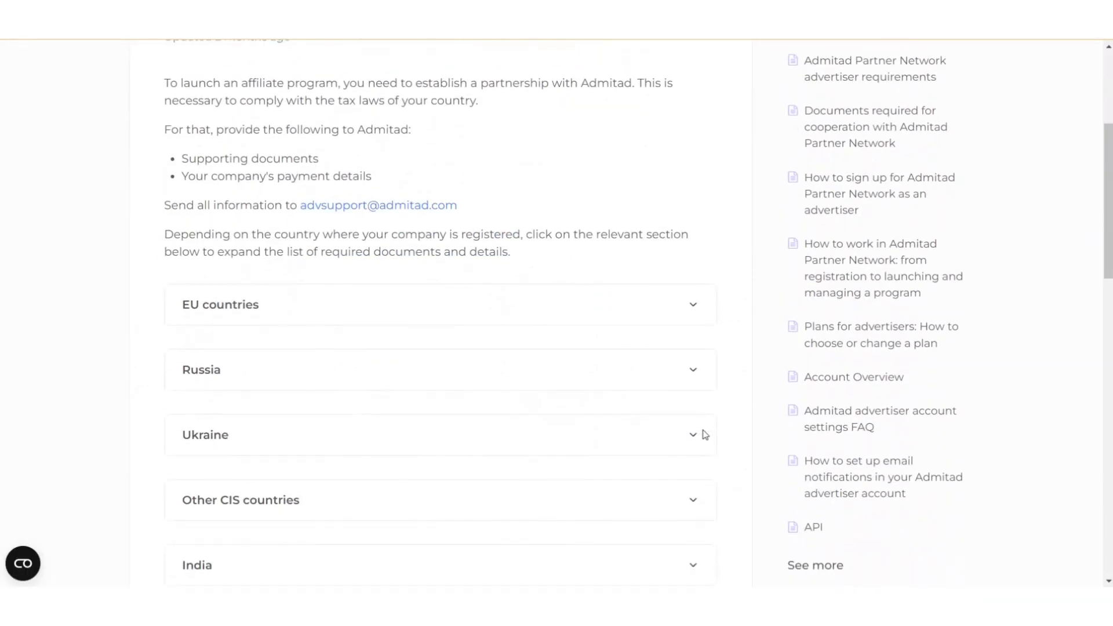
{"action": "scroll", "coordinate": [705, 435], "scroll_direction": "down", "scroll_amount": 2}
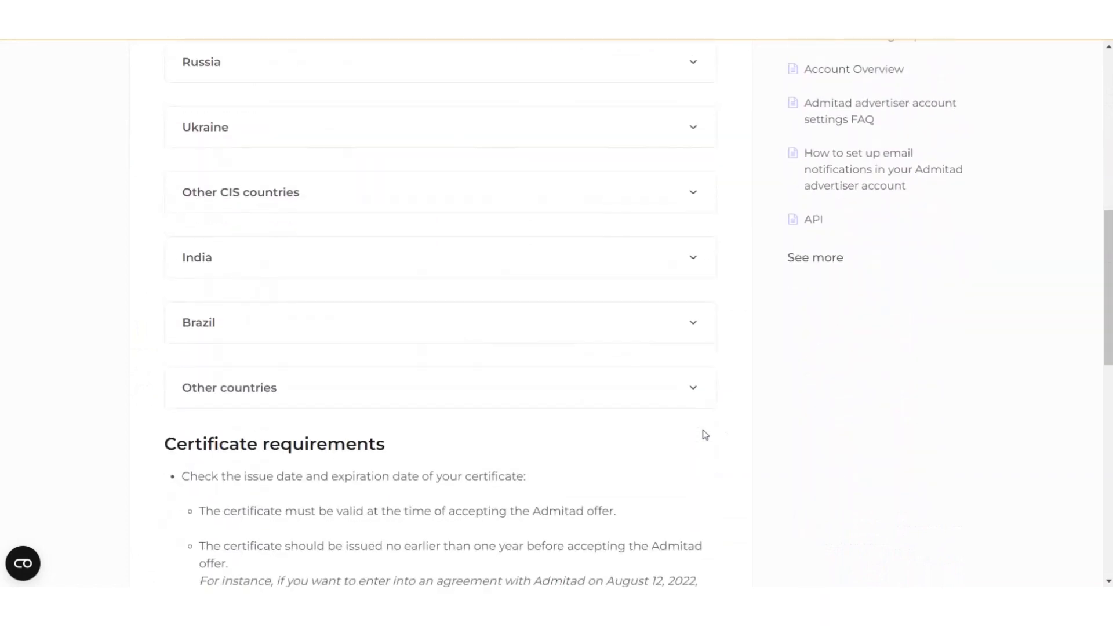
{"action": "left_click", "coordinate": [662, 397]}
{"action": "scroll", "coordinate": [661, 394], "scroll_direction": "down", "scroll_amount": 2}
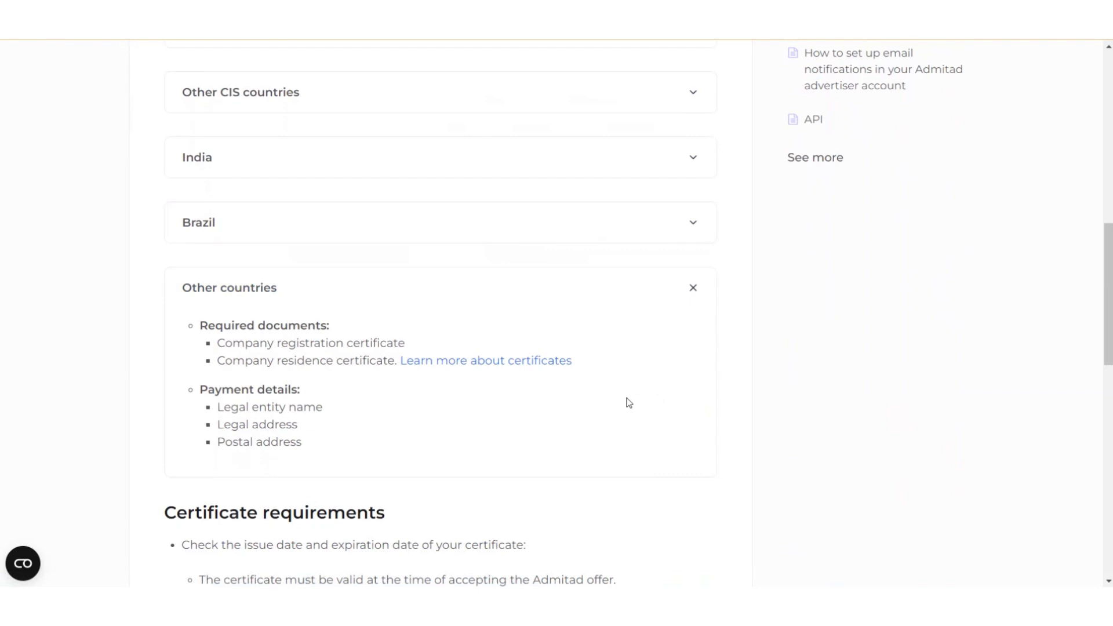
{"action": "scroll", "coordinate": [628, 403], "scroll_direction": "up", "scroll_amount": 10}
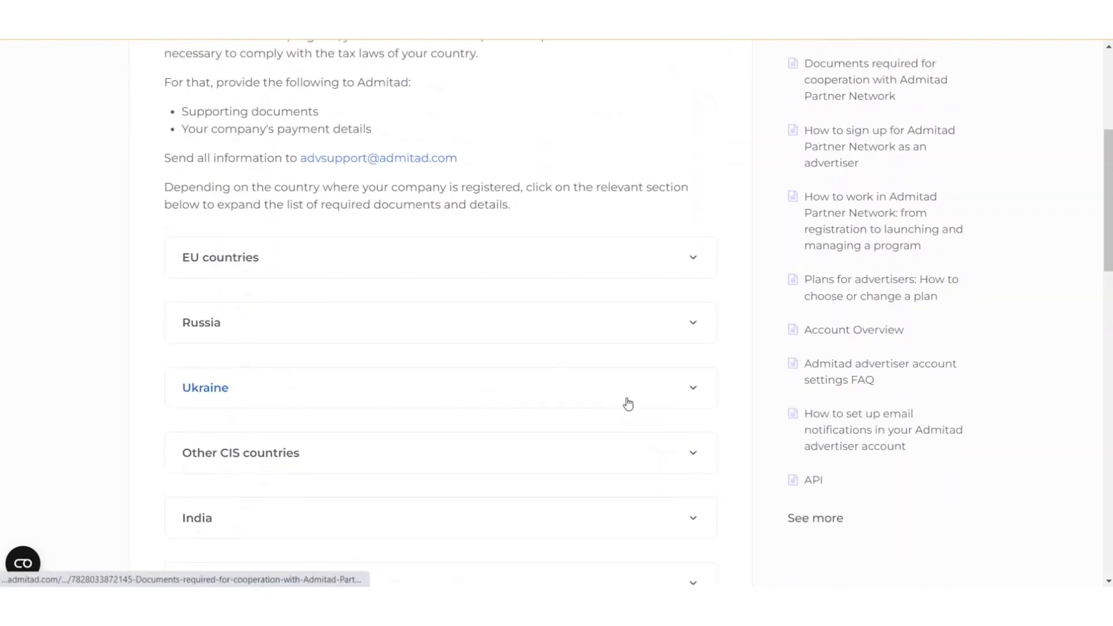
{"action": "scroll", "coordinate": [628, 404], "scroll_direction": "up", "scroll_amount": 1}
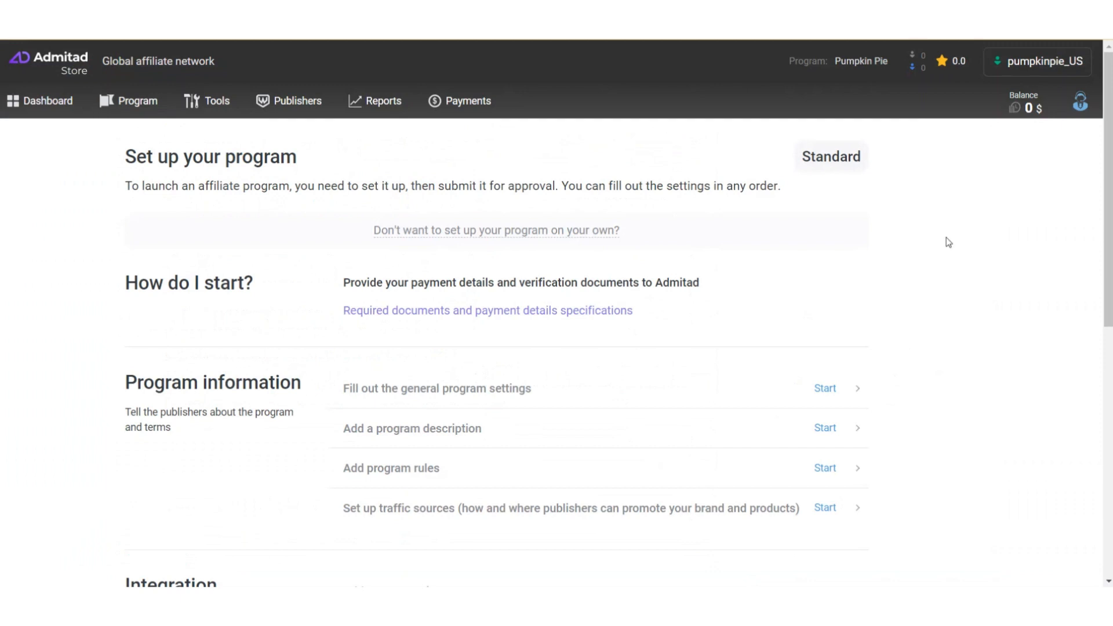
{"action": "left_click", "coordinate": [1052, 63]}
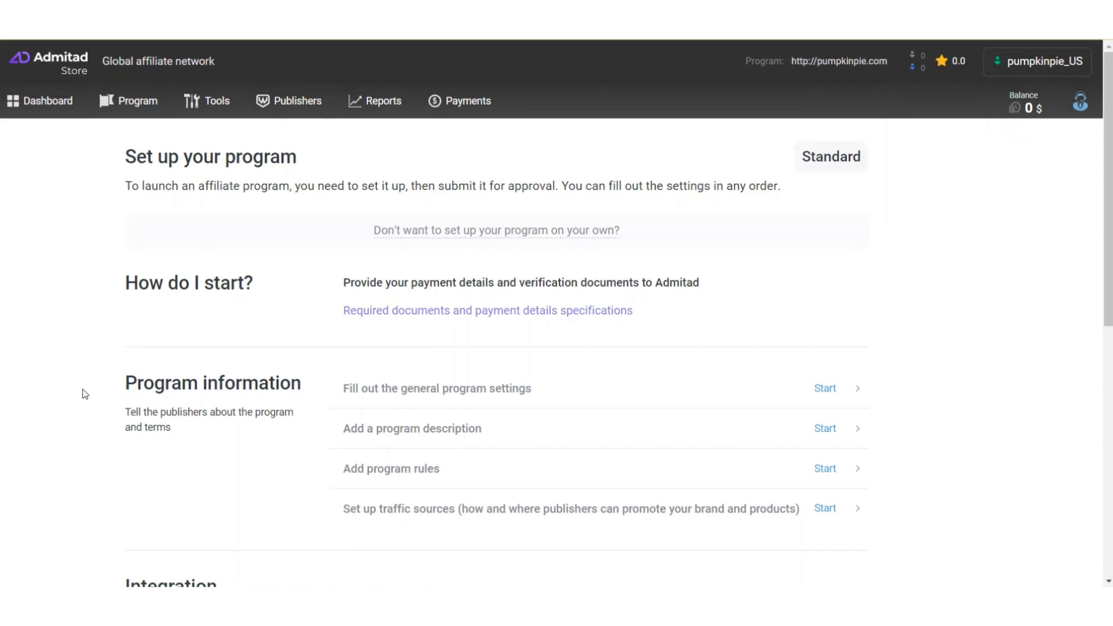
{"action": "left_click", "coordinate": [825, 389]}
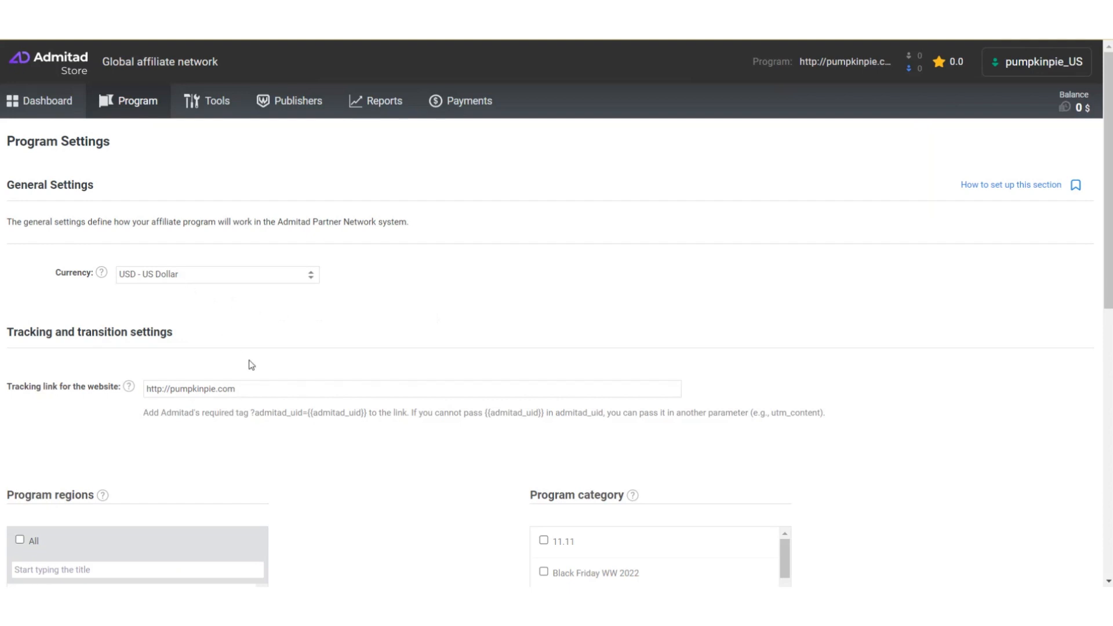
{"action": "scroll", "coordinate": [251, 364], "scroll_direction": "down", "scroll_amount": 2}
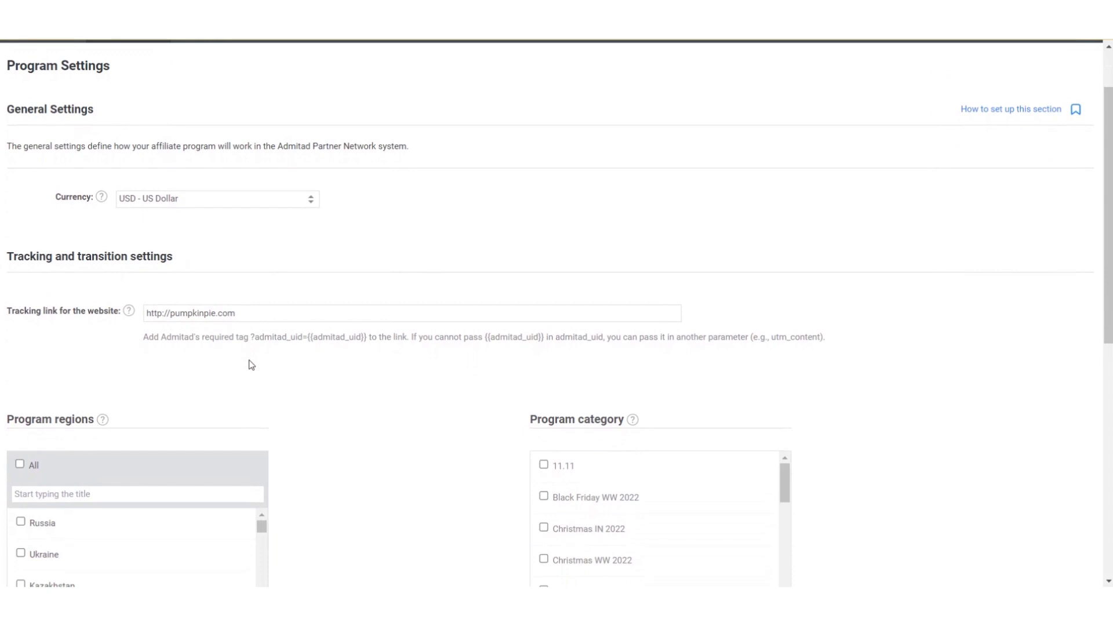
{"action": "scroll", "coordinate": [251, 364], "scroll_direction": "down", "scroll_amount": 1}
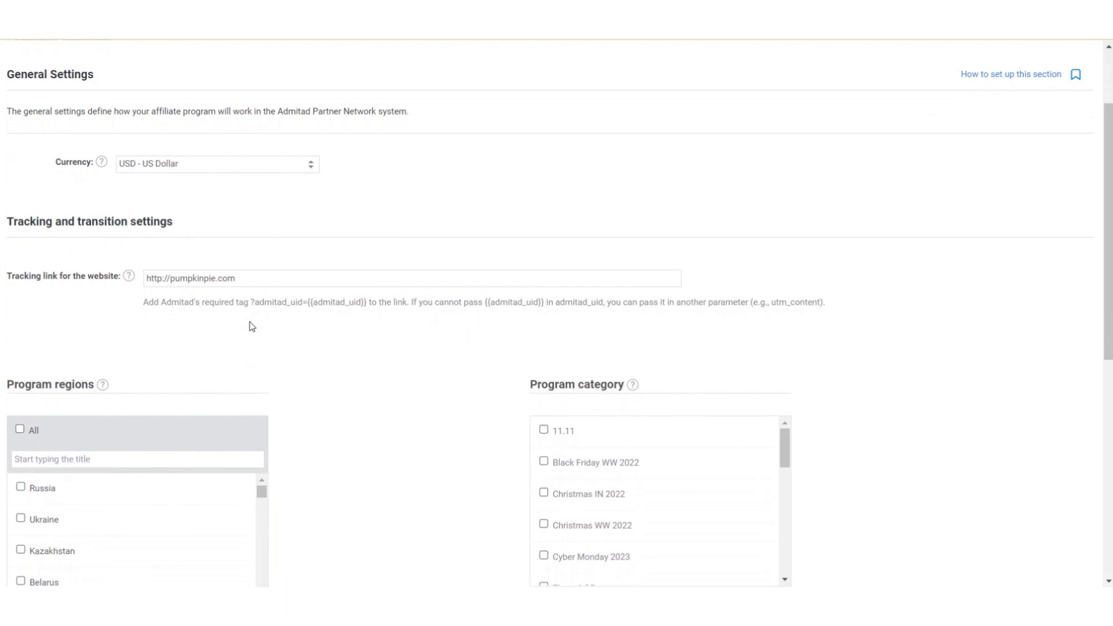
{"action": "left_click", "coordinate": [241, 281]}
{"action": "type", "text": "/"}
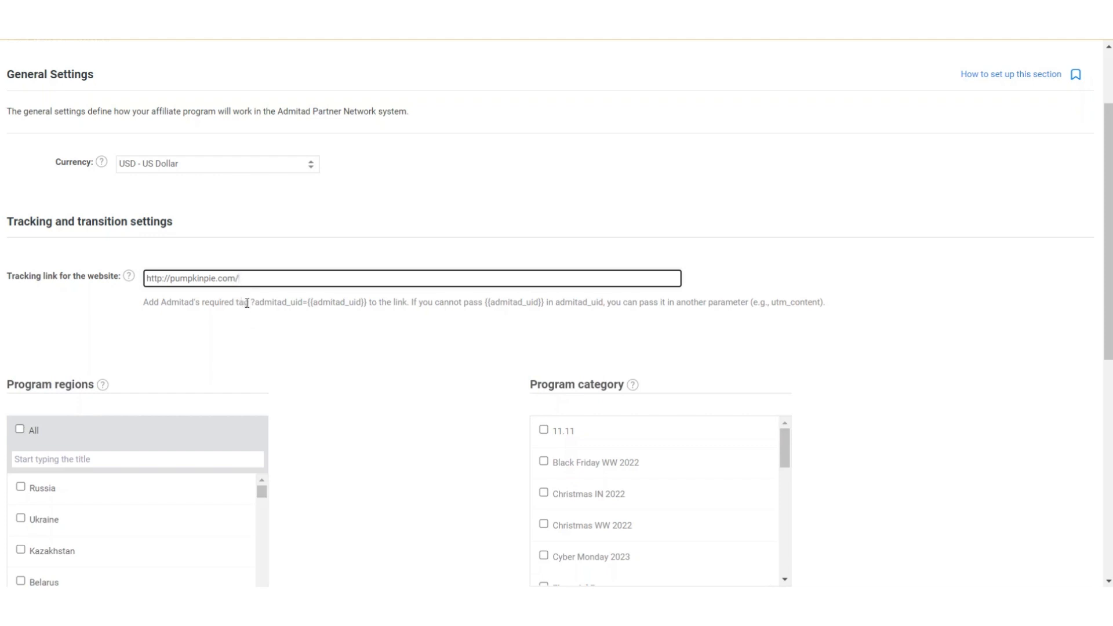
{"action": "left_click_drag", "start_coordinate": [251, 303], "coordinate": [366, 305]}
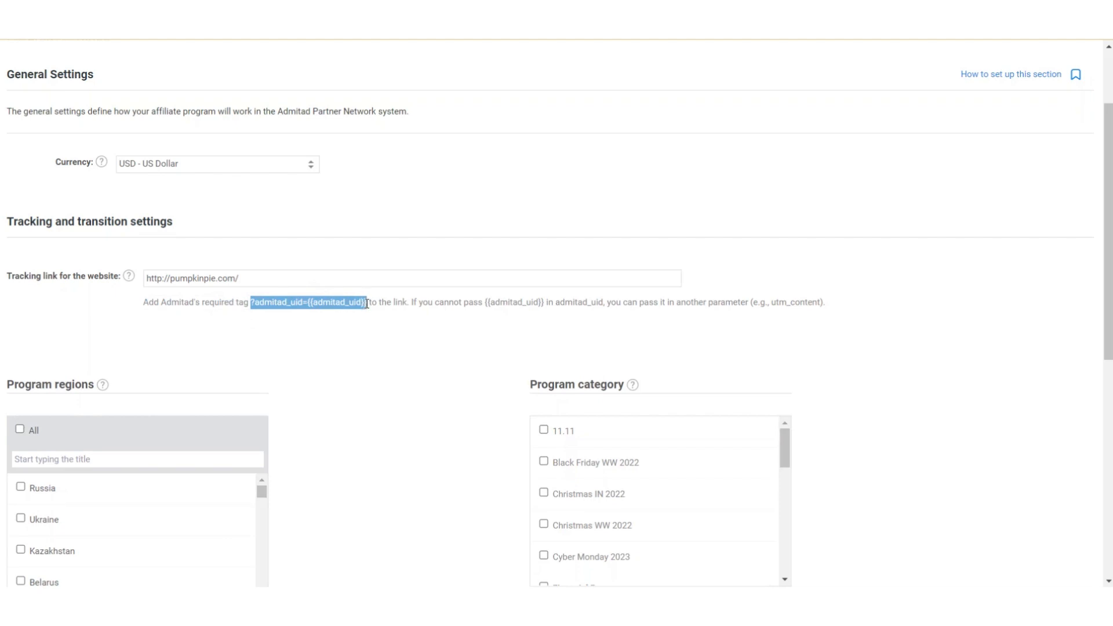
{"action": "left_click", "coordinate": [321, 279]}
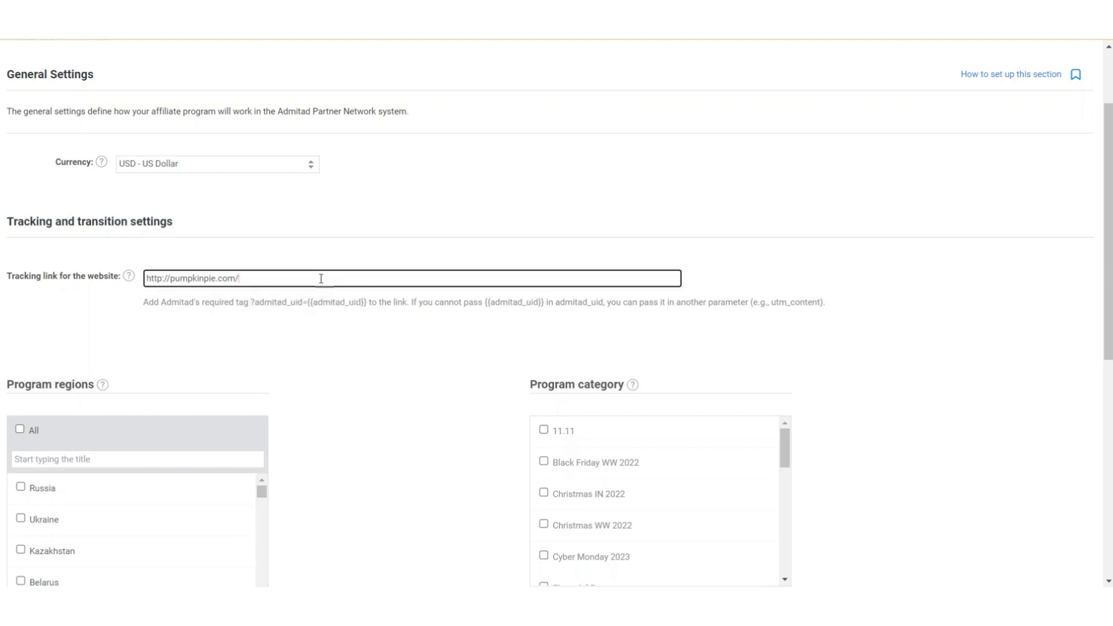
{"action": "type", "text": "?admitad_uid={{admitad_uid}}"}
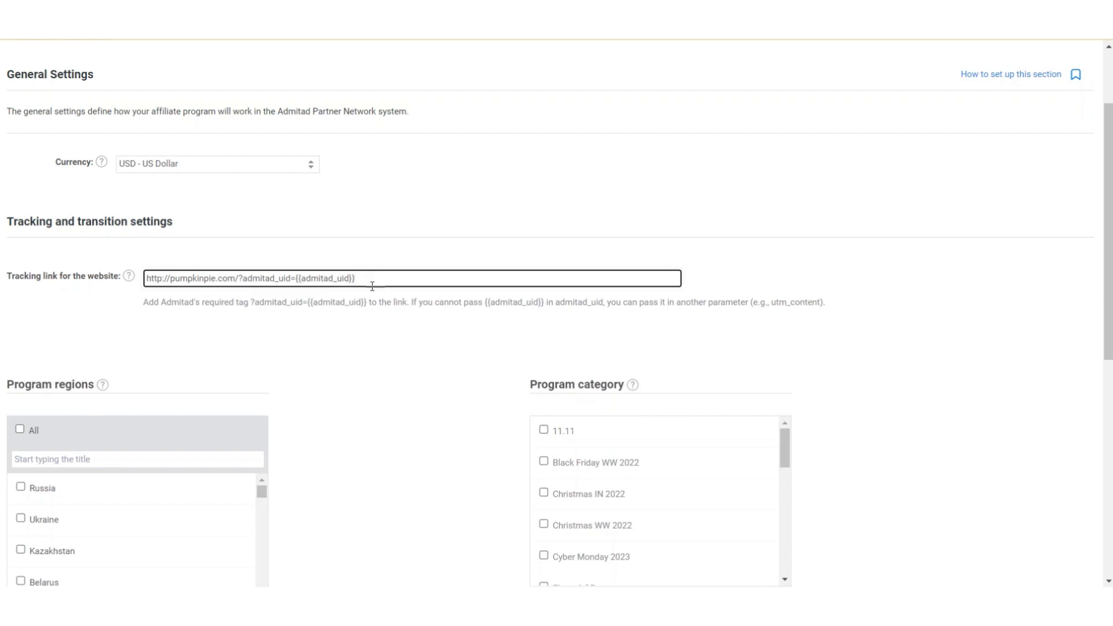
{"action": "left_click", "coordinate": [297, 339]}
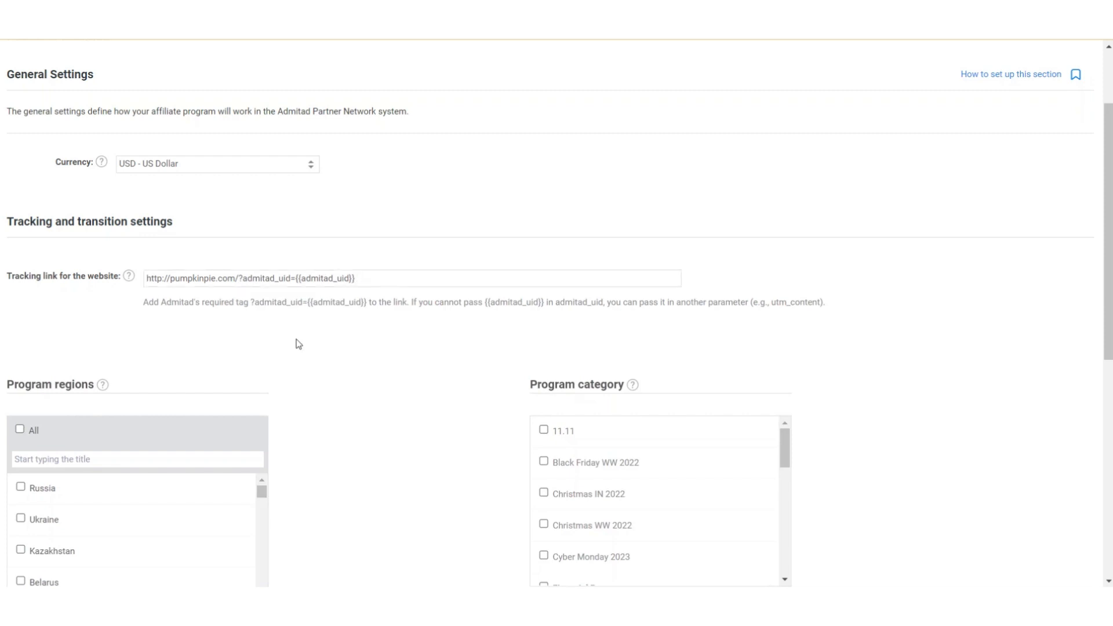
Select United States as the program region
{"action": "scroll", "coordinate": [298, 344], "scroll_direction": "down", "scroll_amount": 3}
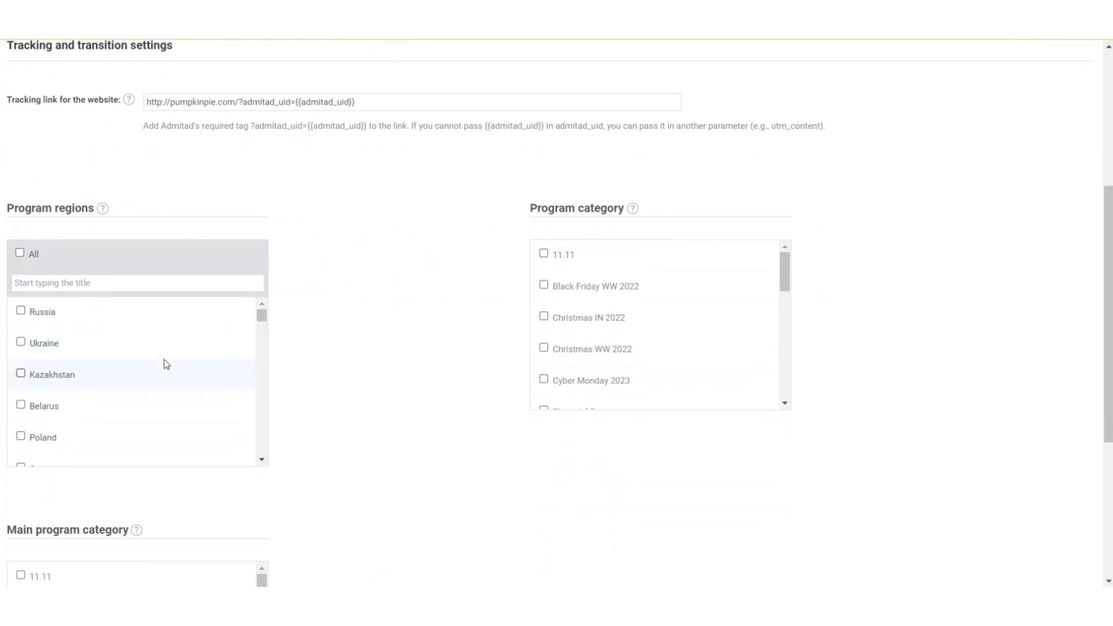
{"action": "scroll", "coordinate": [164, 363], "scroll_direction": "down", "scroll_amount": 4}
{"action": "scroll", "coordinate": [164, 364], "scroll_direction": "up", "scroll_amount": 1}
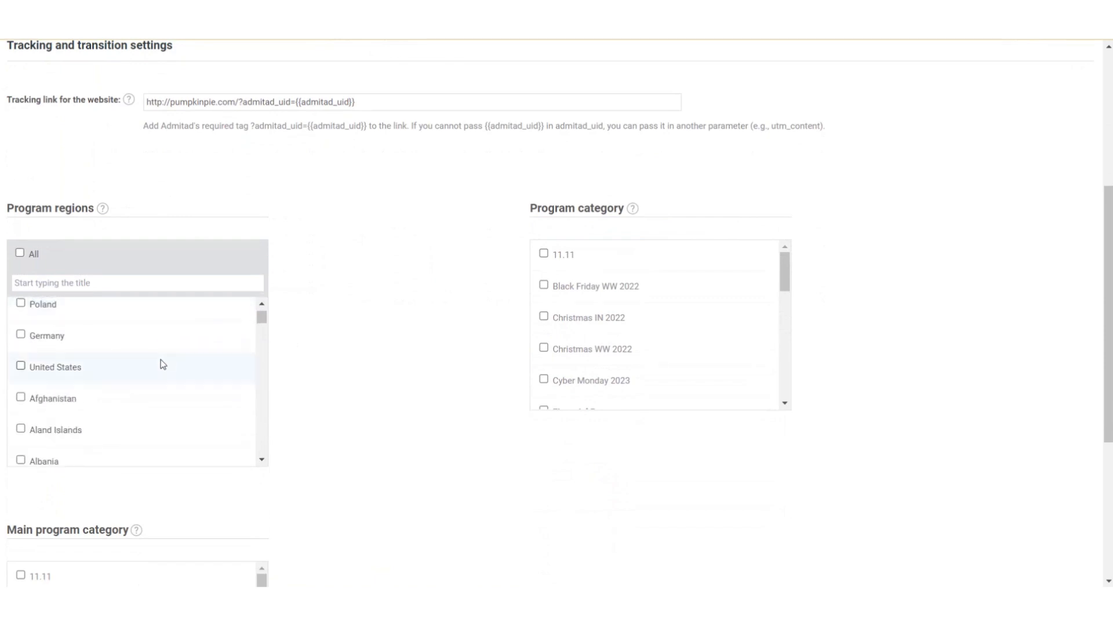
{"action": "left_click", "coordinate": [54, 374]}
Set the main program category to Apparel, Footwear, Accessories under Online stores
{"action": "scroll", "coordinate": [370, 423], "scroll_direction": "down", "scroll_amount": 2}
{"action": "scroll", "coordinate": [370, 423], "scroll_direction": "down", "scroll_amount": 3}
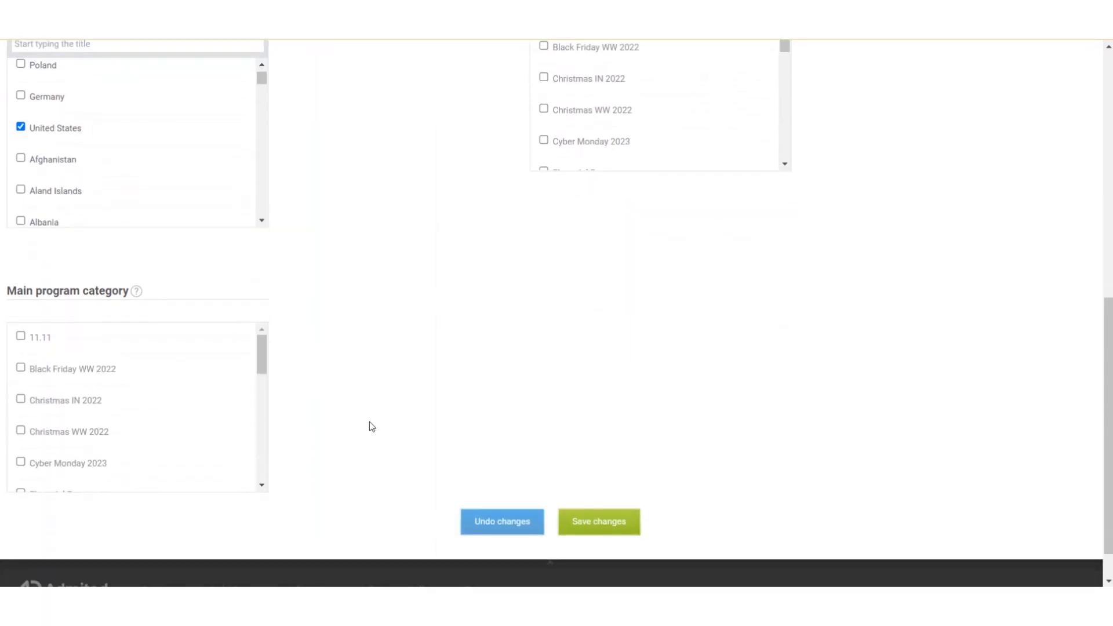
{"action": "scroll", "coordinate": [122, 456], "scroll_direction": "down", "scroll_amount": 5}
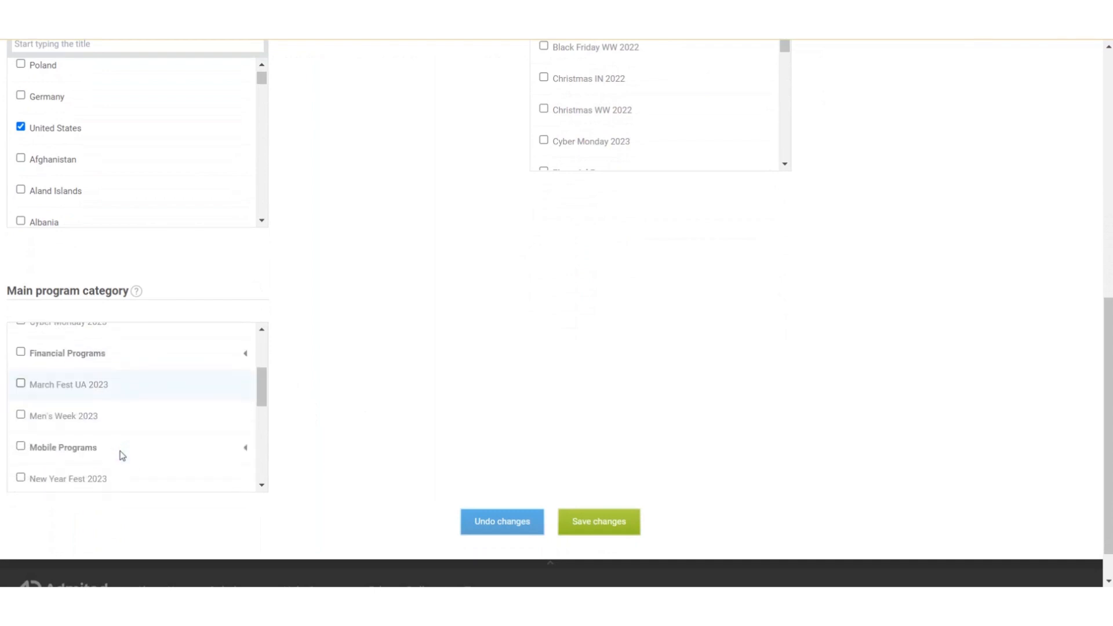
{"action": "scroll", "coordinate": [122, 455], "scroll_direction": "down", "scroll_amount": 3}
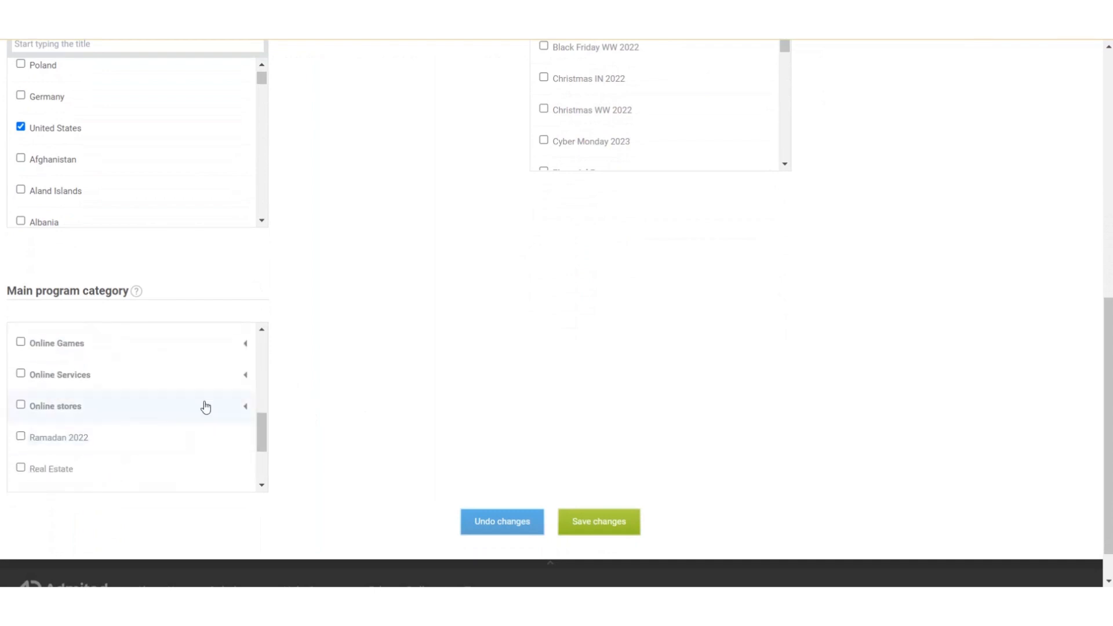
{"action": "left_click", "coordinate": [245, 406]}
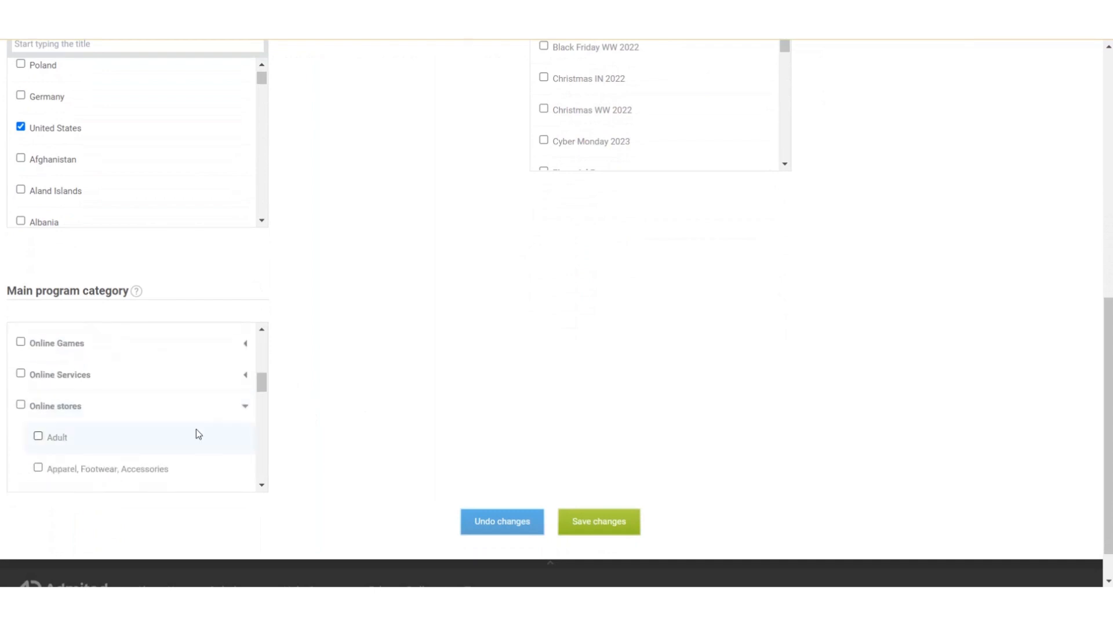
{"action": "scroll", "coordinate": [197, 431], "scroll_direction": "down", "scroll_amount": 3}
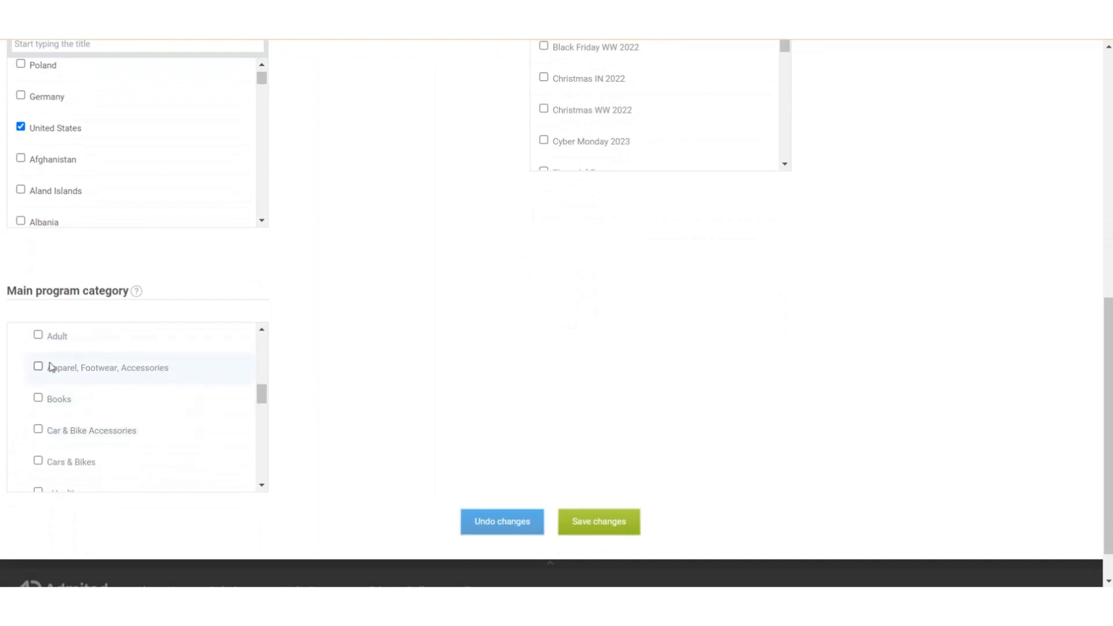
{"action": "left_click", "coordinate": [38, 366]}
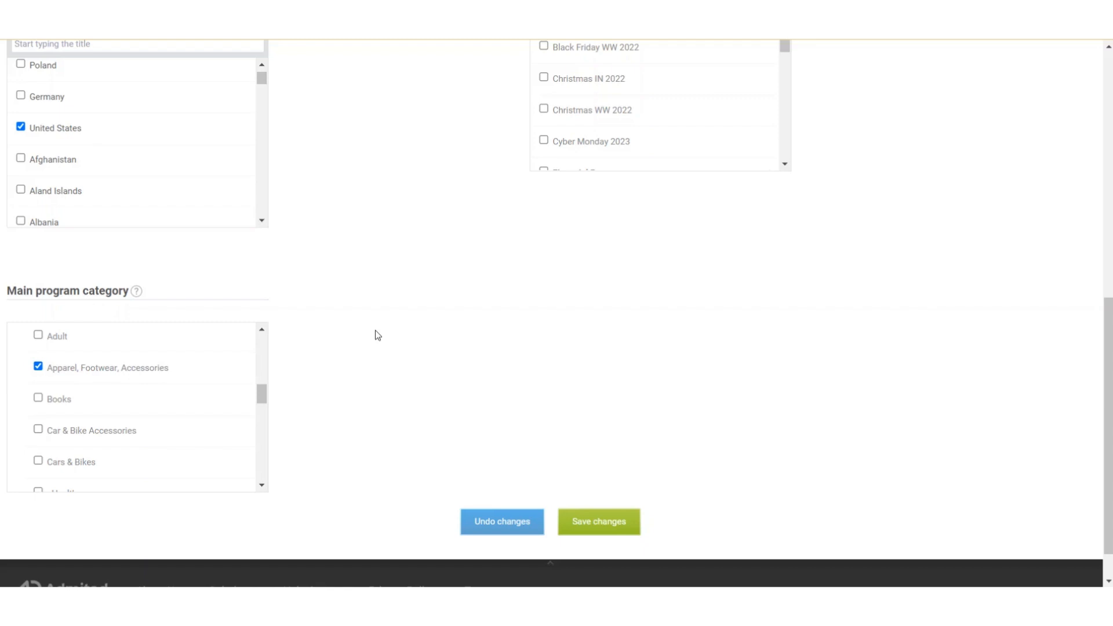
Add Apparel, Footwear, Accessories and Sports & Outdoor from Online stores as program categories and save the program settings
{"action": "scroll", "coordinate": [377, 336], "scroll_direction": "up", "scroll_amount": 4}
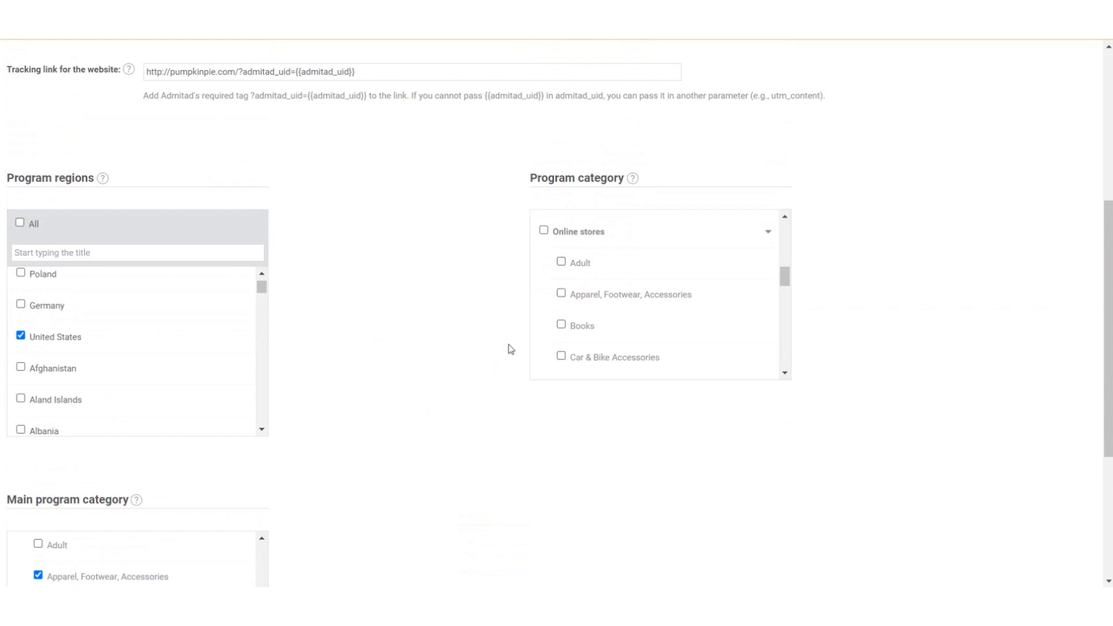
{"action": "left_click", "coordinate": [561, 294]}
{"action": "scroll", "coordinate": [589, 314], "scroll_direction": "down", "scroll_amount": 3}
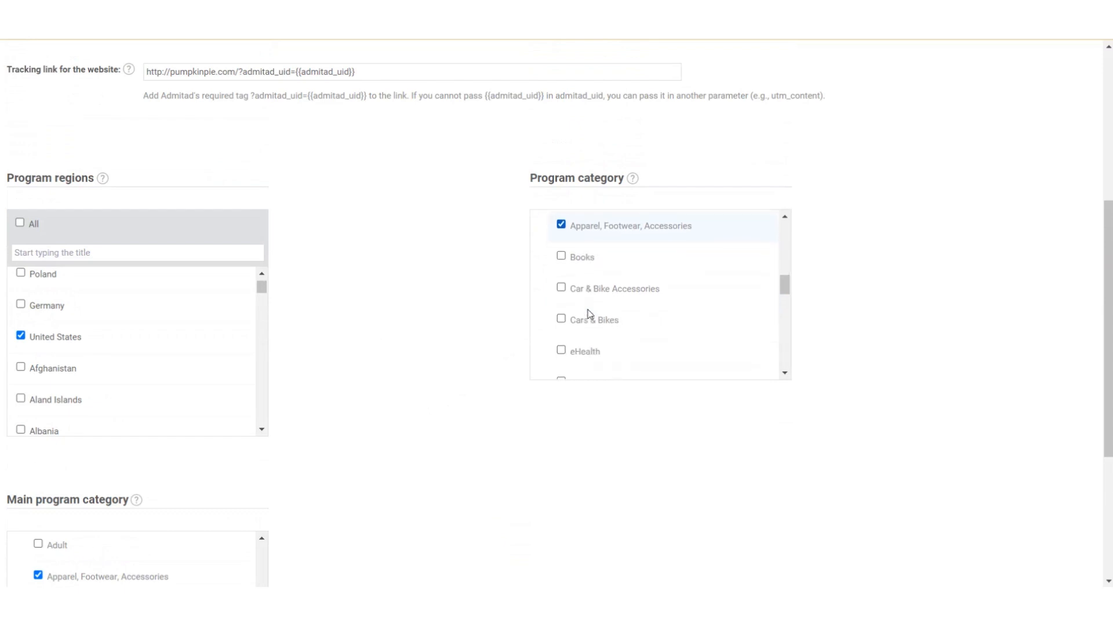
{"action": "scroll", "coordinate": [590, 314], "scroll_direction": "down", "scroll_amount": 3}
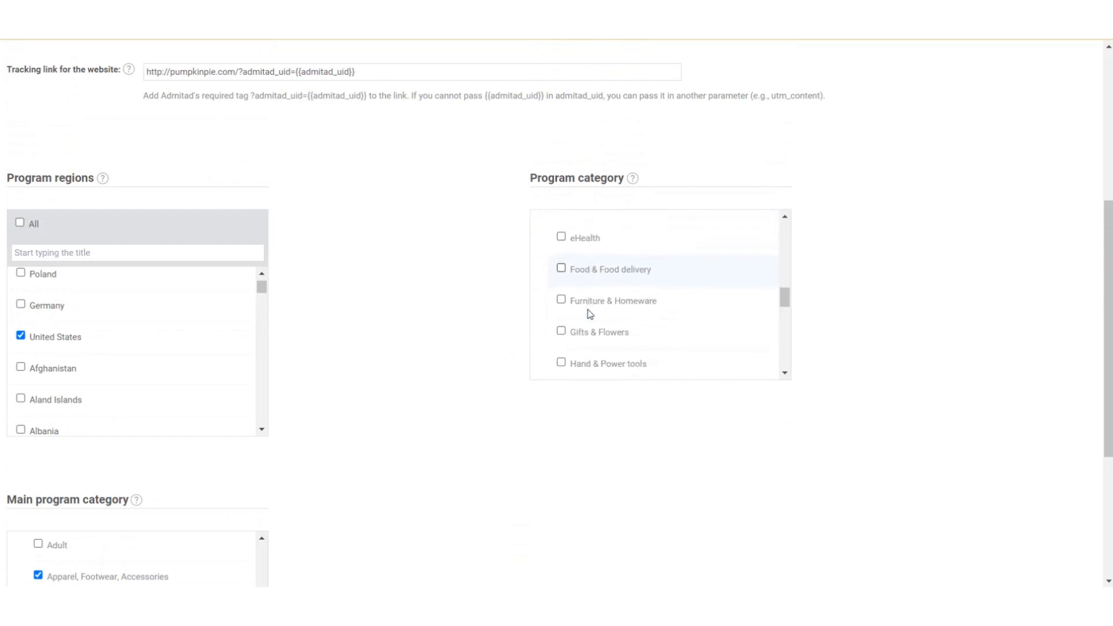
{"action": "scroll", "coordinate": [590, 313], "scroll_direction": "down", "scroll_amount": 5}
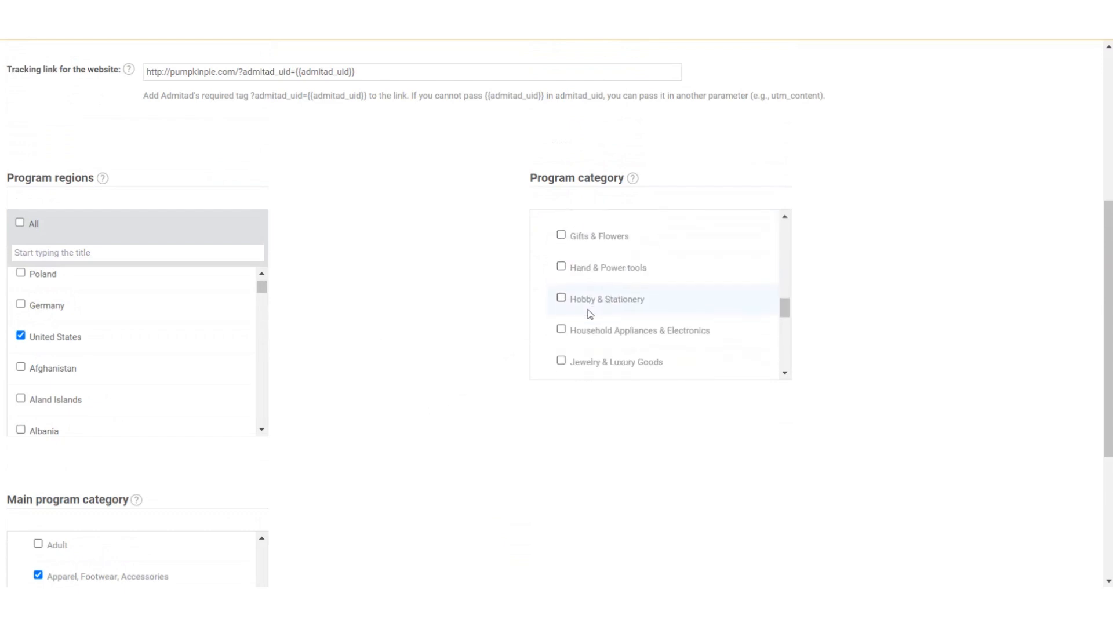
{"action": "scroll", "coordinate": [590, 313], "scroll_direction": "down", "scroll_amount": 4}
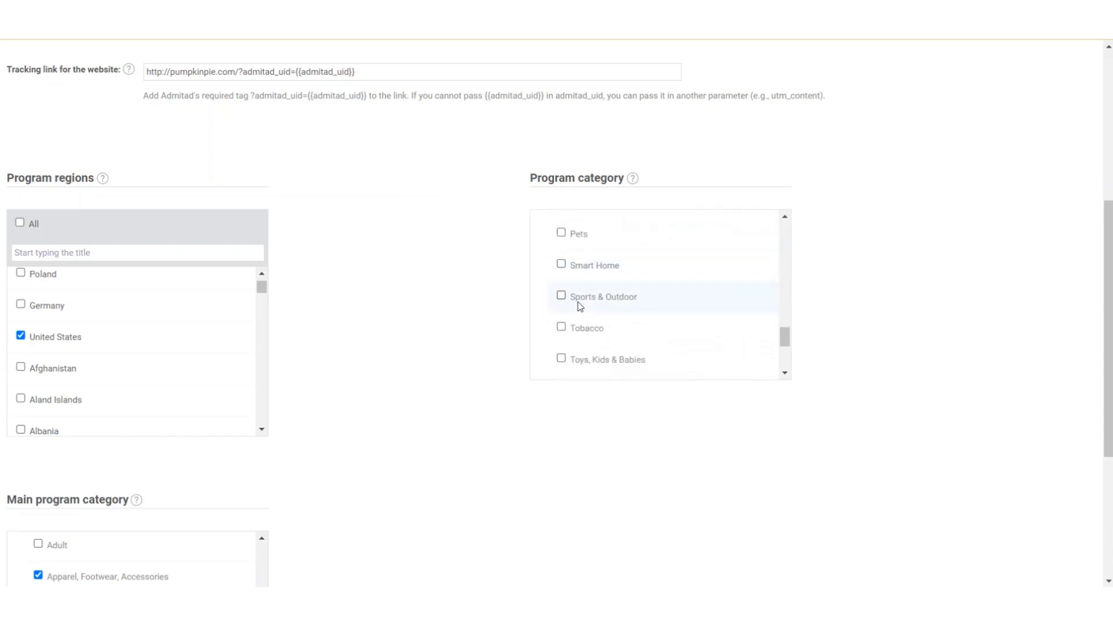
{"action": "left_click", "coordinate": [583, 303]}
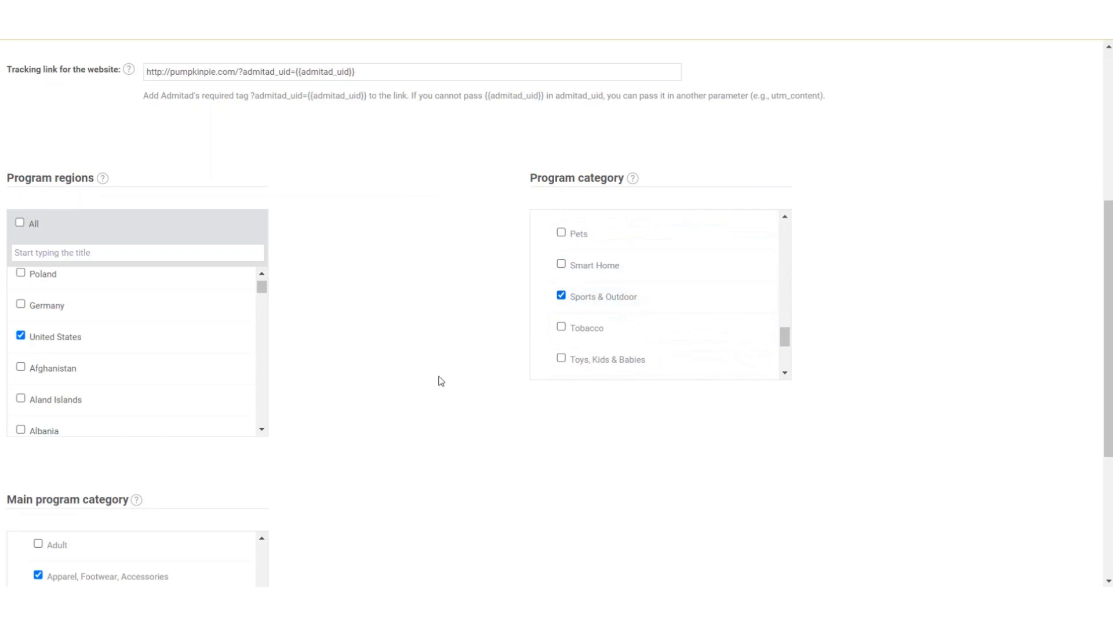
{"action": "scroll", "coordinate": [441, 381], "scroll_direction": "down", "scroll_amount": 4}
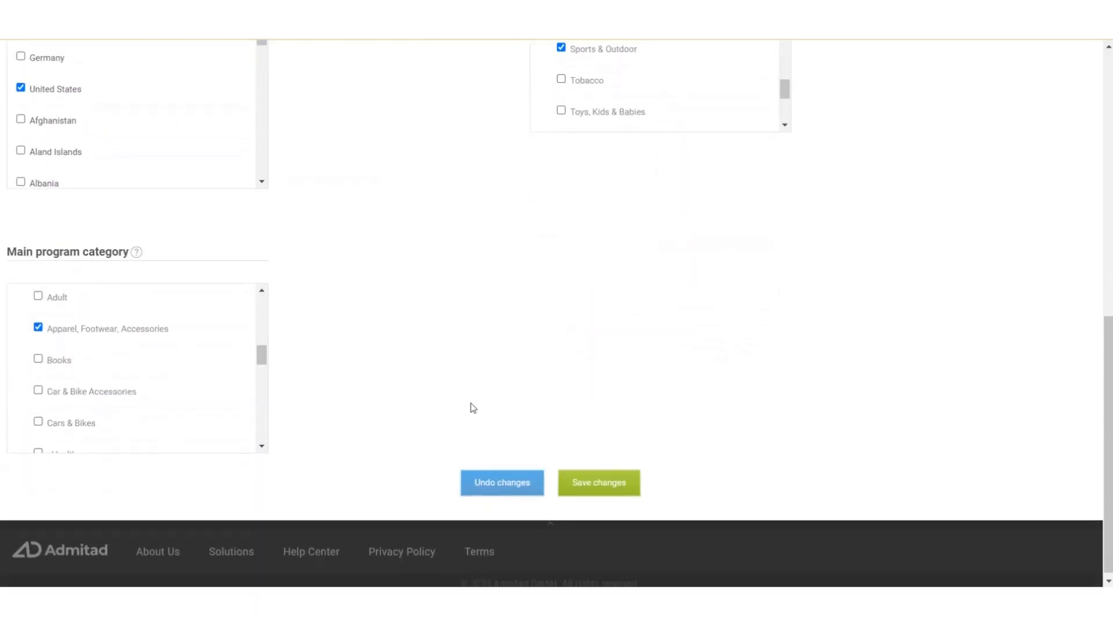
{"action": "left_click", "coordinate": [591, 483]}
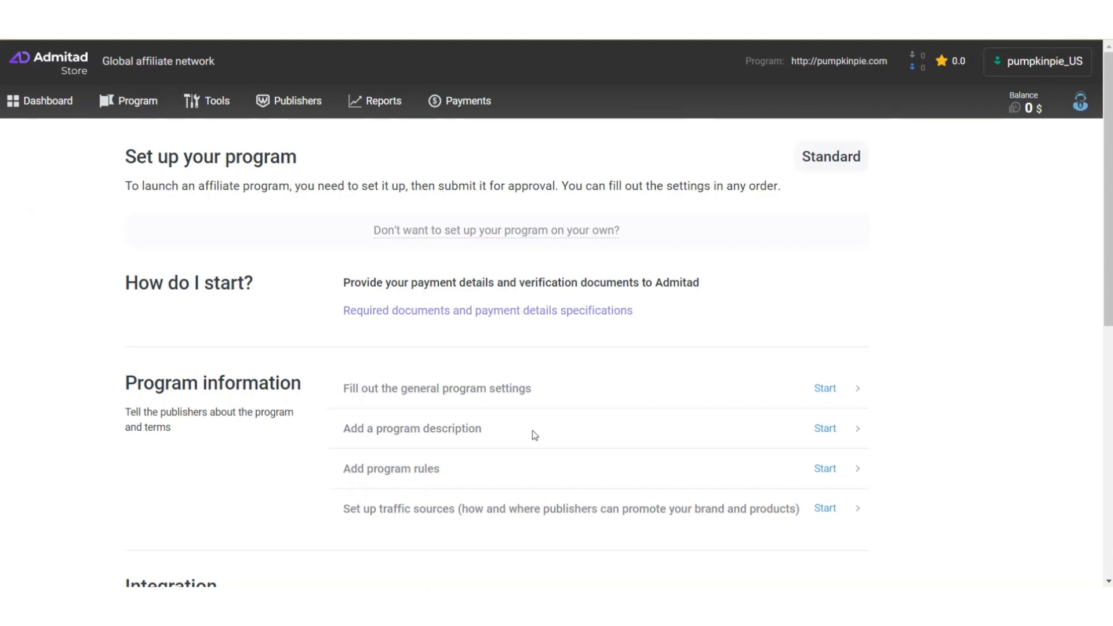
Open the program description and change the program name to Pumpkin Pie
{"action": "left_click", "coordinate": [822, 431]}
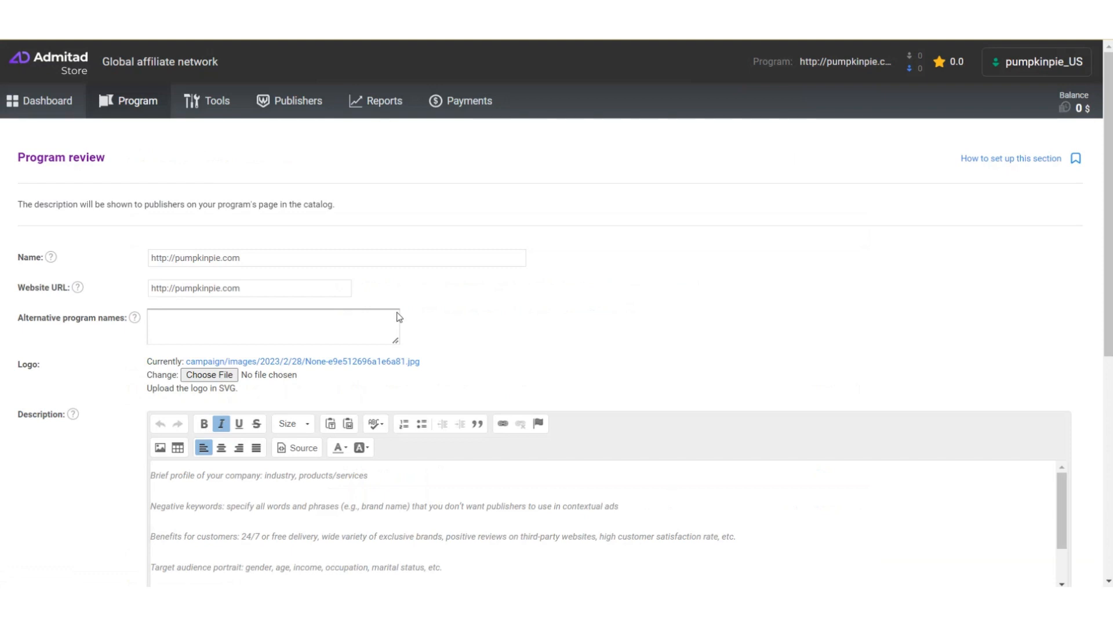
{"action": "left_click", "coordinate": [264, 258]}
{"action": "key", "text": "BackSpace"}
{"action": "key", "text": "BackSpace"}
{"action": "key", "text": "BackSpace"}
{"action": "key", "text": "BackSpace"}
{"action": "key", "text": "BackSpace"}
{"action": "key", "text": "BackSpace"}
{"action": "key", "text": "BackSpace"}
{"action": "key", "text": "BackSpace"}
{"action": "key", "text": "BackSpace"}
{"action": "key", "text": "BackSpace"}
{"action": "key", "text": "BackSpace"}
{"action": "key", "text": "BackSpace"}
{"action": "key", "text": "BackSpace"}
{"action": "key", "text": "BackSpace"}
{"action": "key", "text": "BackSpace"}
{"action": "key", "text": "BackSpace"}
{"action": "key", "text": "BackSpace"}
{"action": "key", "text": "BackSpace"}
{"action": "key", "text": "BackSpace"}
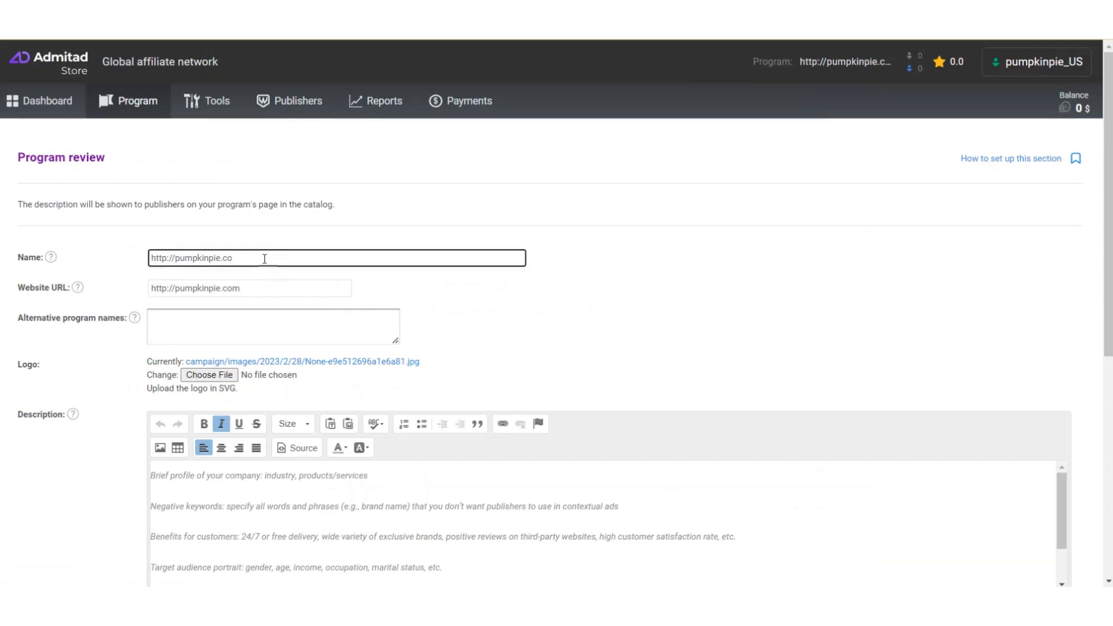
{"action": "type", "text": "Pumpkin Pie"}
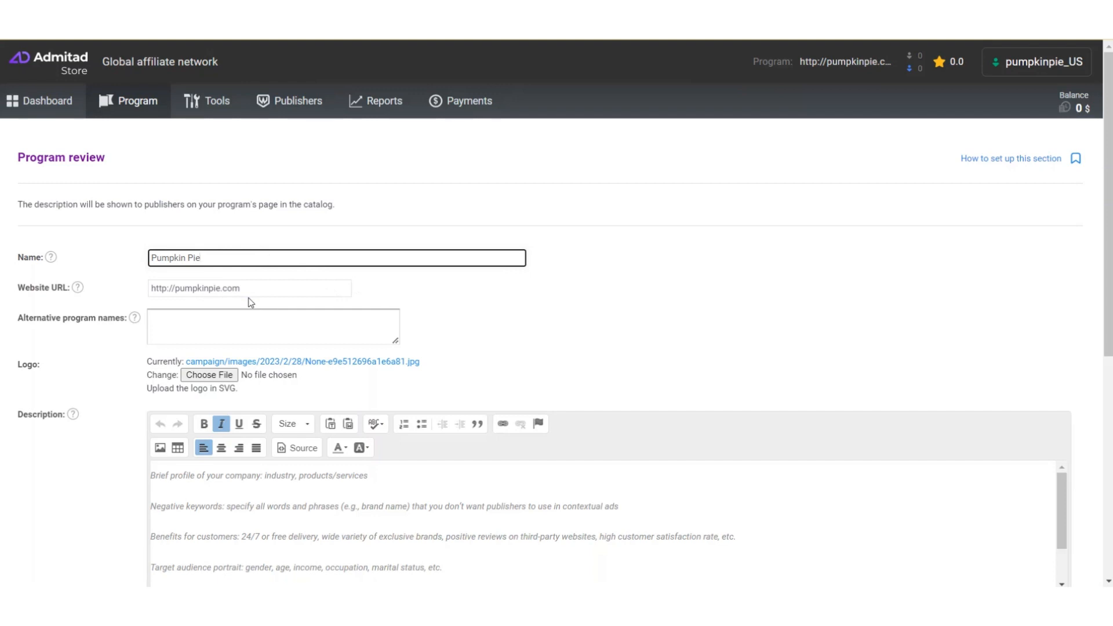
Enter "pumpkinpie, pumkim pie, pumkim pie" as alternative program names and choose images-_1_.svg as the logo file
{"action": "left_click", "coordinate": [232, 322]}
{"action": "type", "text": "pu"}
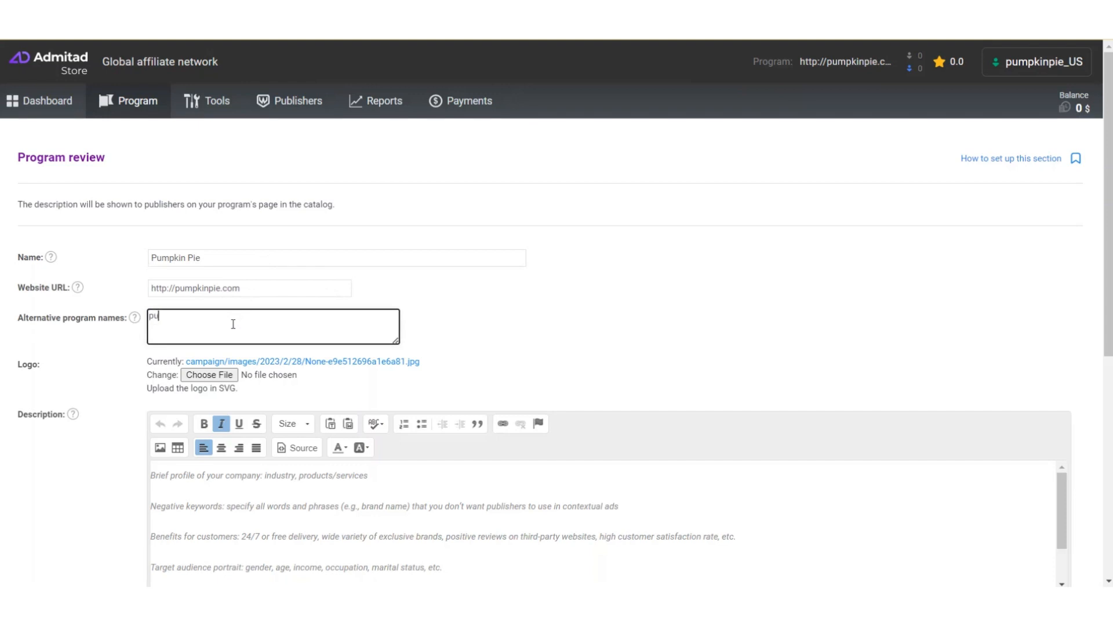
{"action": "type", "text": "mpkinpie, pumkim pie, pumkim pie"}
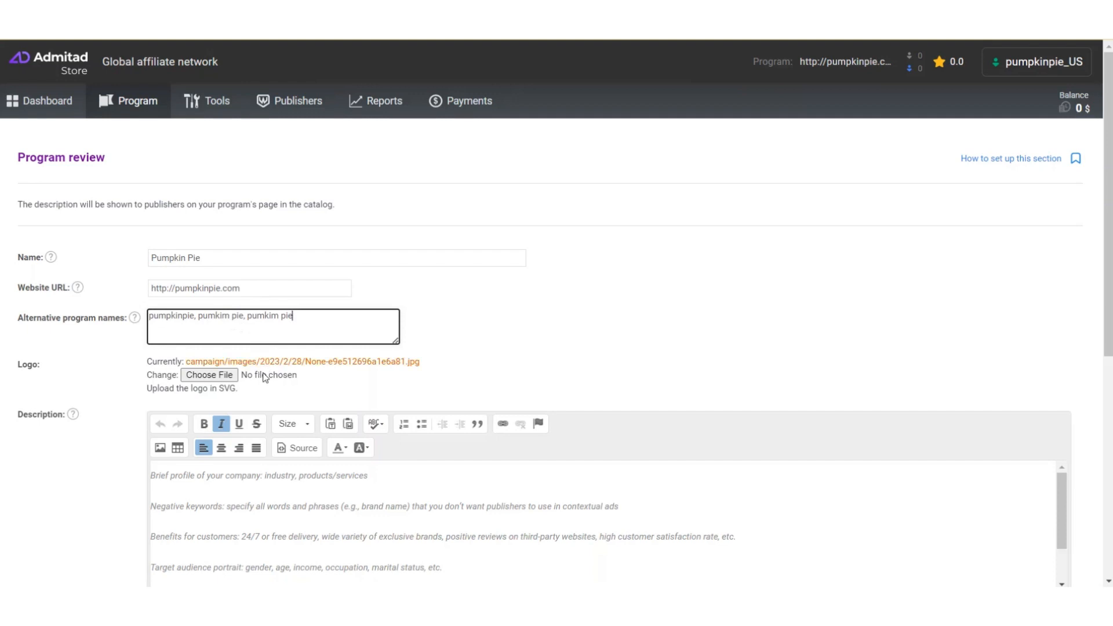
{"action": "left_click", "coordinate": [226, 376]}
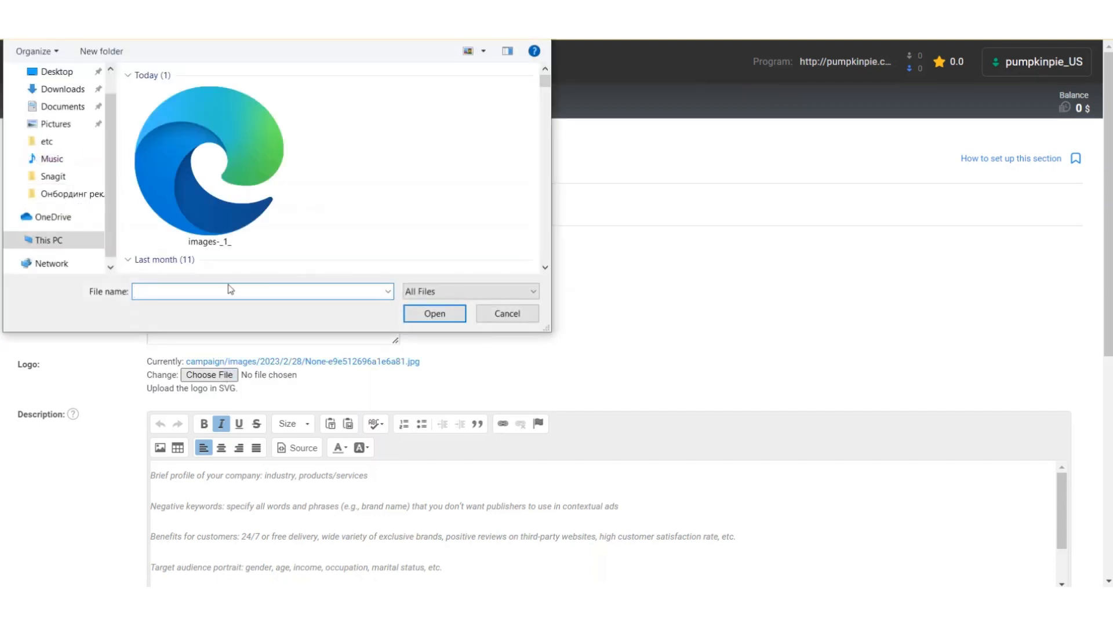
{"action": "double_click", "coordinate": [225, 199]}
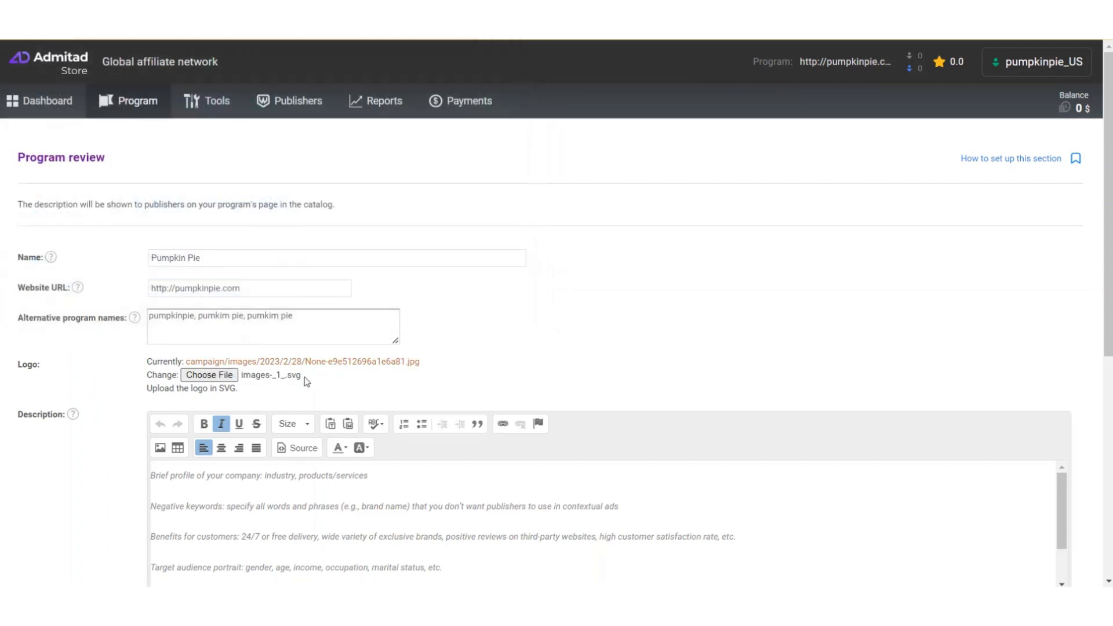
Replace the company profile placeholder with text presenting Pumpkin Pie as a fitness apparel & accessories brand, manufacturer and online retailer with US customers
{"action": "scroll", "coordinate": [304, 392], "scroll_direction": "down", "scroll_amount": 3}
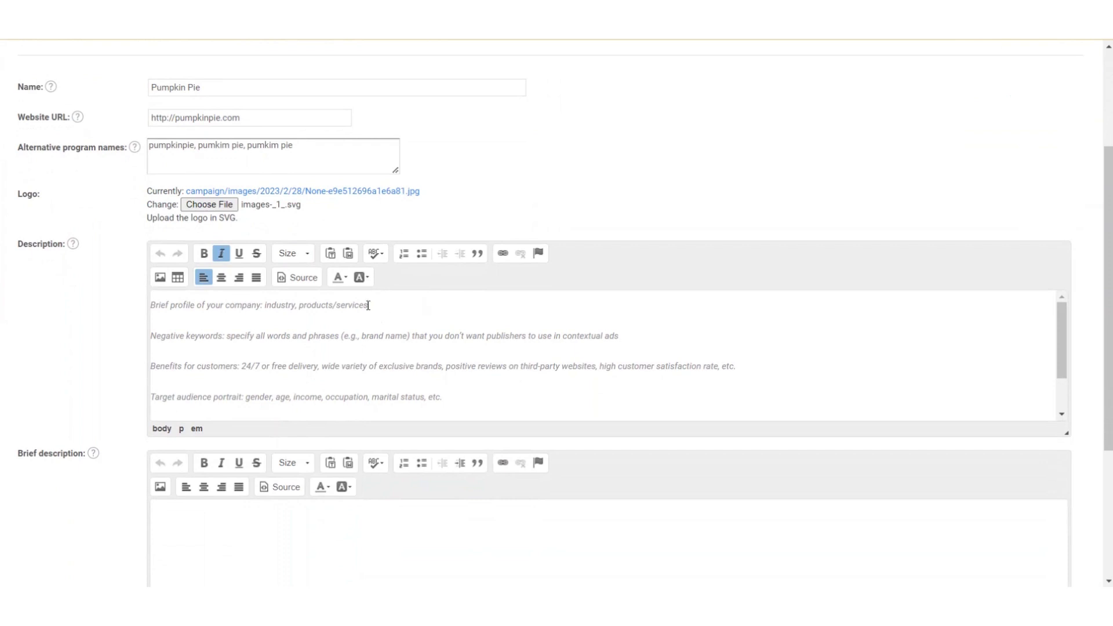
{"action": "left_click_drag", "start_coordinate": [368, 305], "coordinate": [266, 302]}
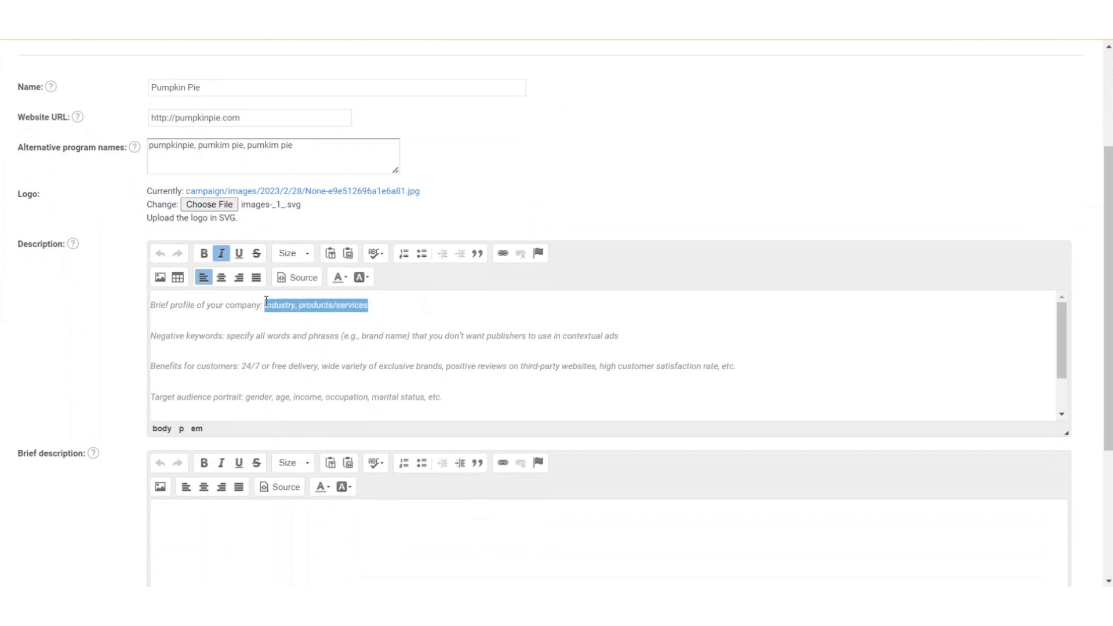
{"action": "key", "text": "BackSpace"}
{"action": "type", "text": "Pumpkin Pie is a fitness apparel & accessories brand, manufacturer and online retailer, supported by hundreds of highly engaged social media followers and customers in the US."}
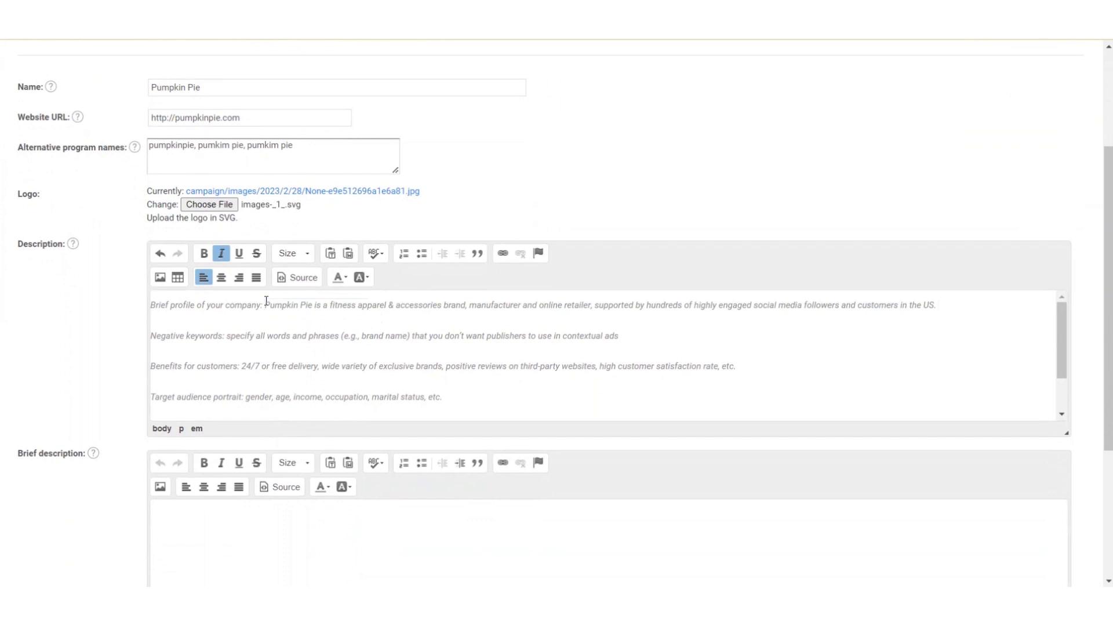
Replace the negative keywords placeholder with pumpkin pie, pumpkinpie, pumkin pie, pumpkim pie, pumpkim pye, pumpkin pye
{"action": "left_click_drag", "start_coordinate": [226, 335], "coordinate": [619, 336]}
{"action": "key", "text": "BackSpace"}
Add bulleted customer benefits: Basic models in laconic design, Seamless fit for exceptional comfort, Wide size range, Eco-friendly manufacturing, Delivery no longer than 2 days, 45-days free refund
{"action": "scroll", "coordinate": [740, 315], "scroll_direction": "down", "scroll_amount": 1}
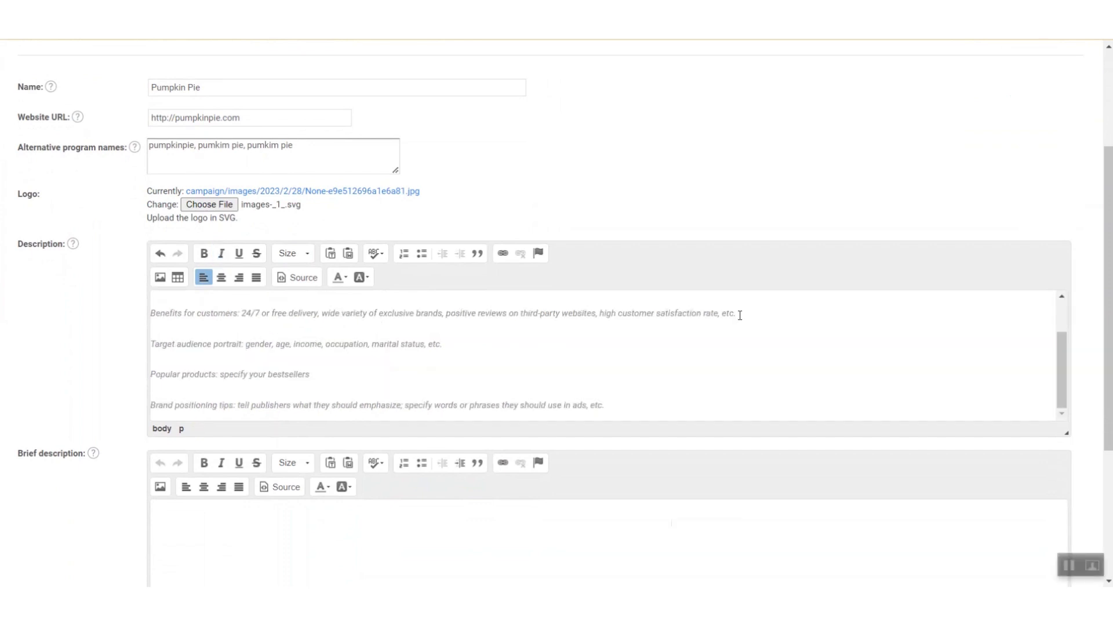
{"action": "key", "text": "Return"}
{"action": "left_click", "coordinate": [421, 254]}
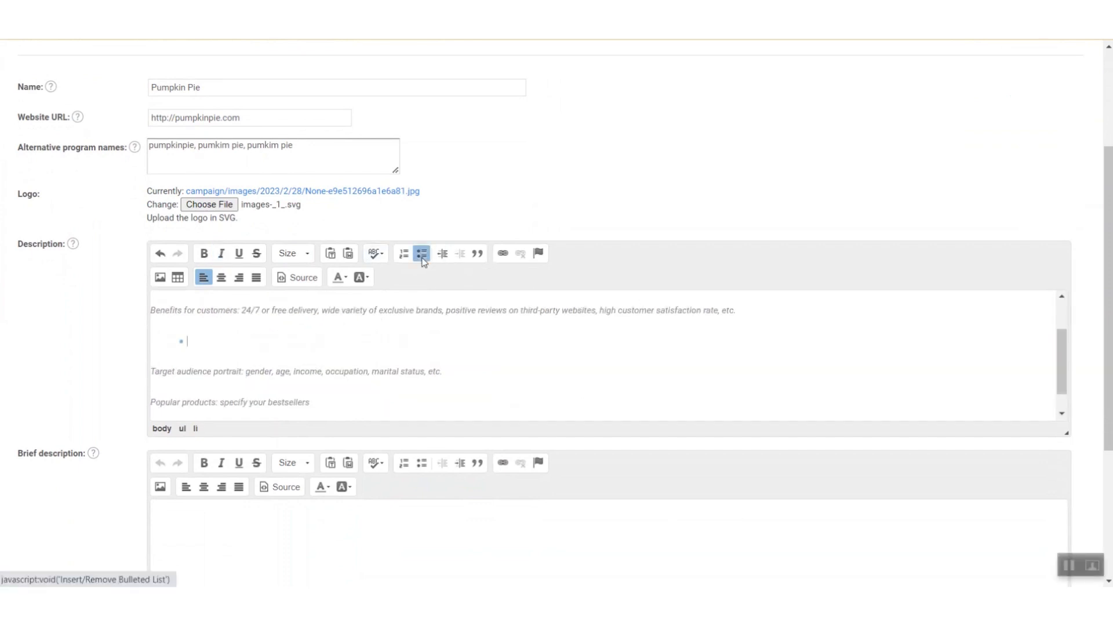
{"action": "type", "text": "Basic models in laconic design Seamless fit for exceptional comfort Wide size range Eco-friendly manufacturing Delivery no longer than 2 days 45-days free refund"}
Split the benefit lines from Seamless fit for exceptional comfort through 45-days free refund into separate bullet points
{"action": "left_click", "coordinate": [181, 354]}
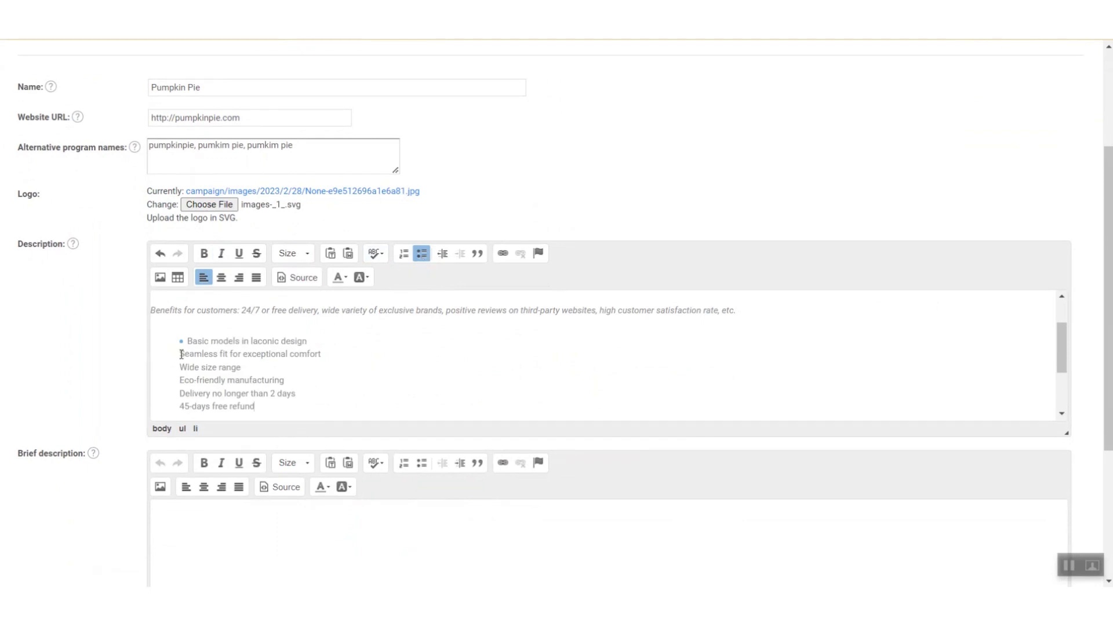
{"action": "key", "text": "BackSpace"}
{"action": "key", "text": "Return"}
{"action": "left_click", "coordinate": [181, 368]}
{"action": "key", "text": "BackSpace"}
{"action": "key", "text": "Return"}
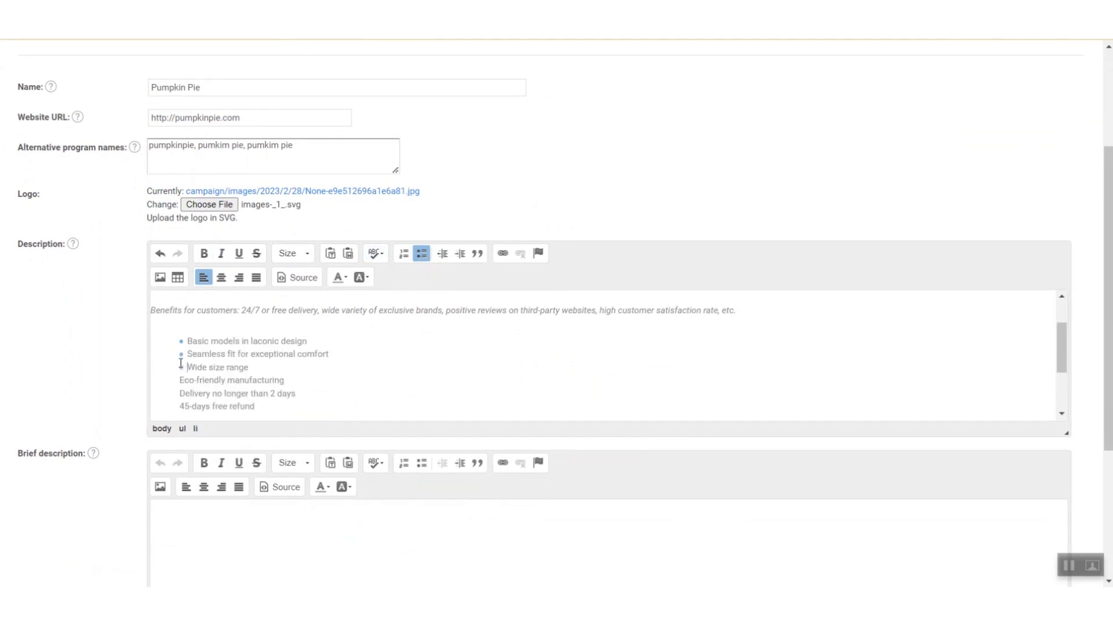
{"action": "left_click", "coordinate": [181, 380]}
{"action": "key", "text": "BackSpace"}
{"action": "key", "text": "Return"}
{"action": "left_click", "coordinate": [181, 393]}
{"action": "key", "text": "BackSpace"}
{"action": "key", "text": "Return"}
{"action": "left_click", "coordinate": [181, 406]}
{"action": "key", "text": "BackSpace"}
{"action": "key", "text": "Return"}
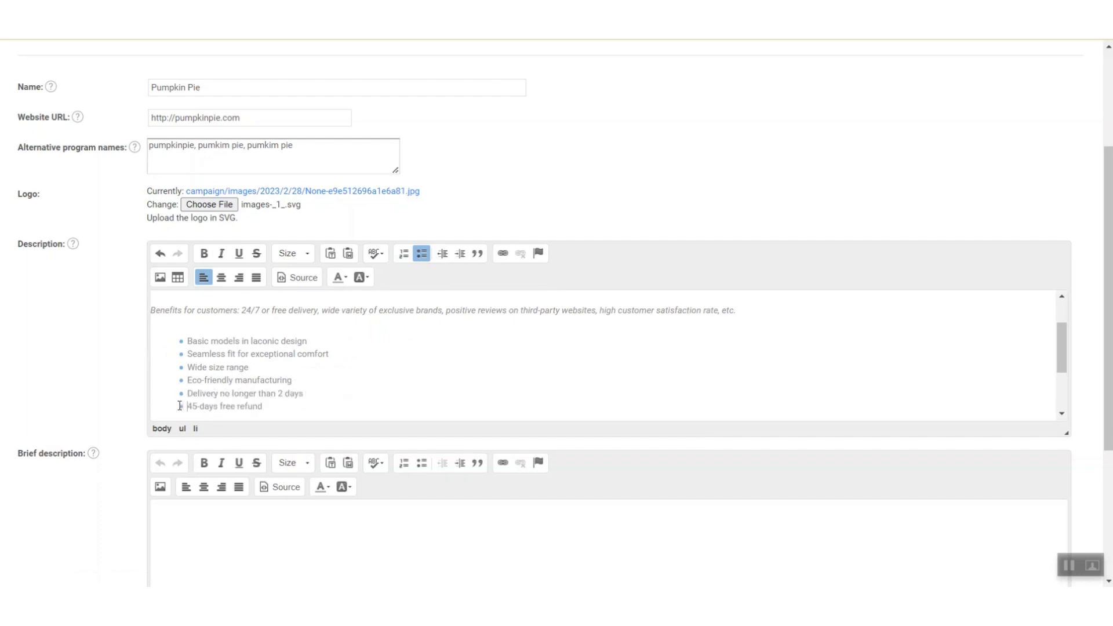
Remove the placeholder text after the Benefits for customers heading in the description
{"action": "left_click", "coordinate": [242, 310]}
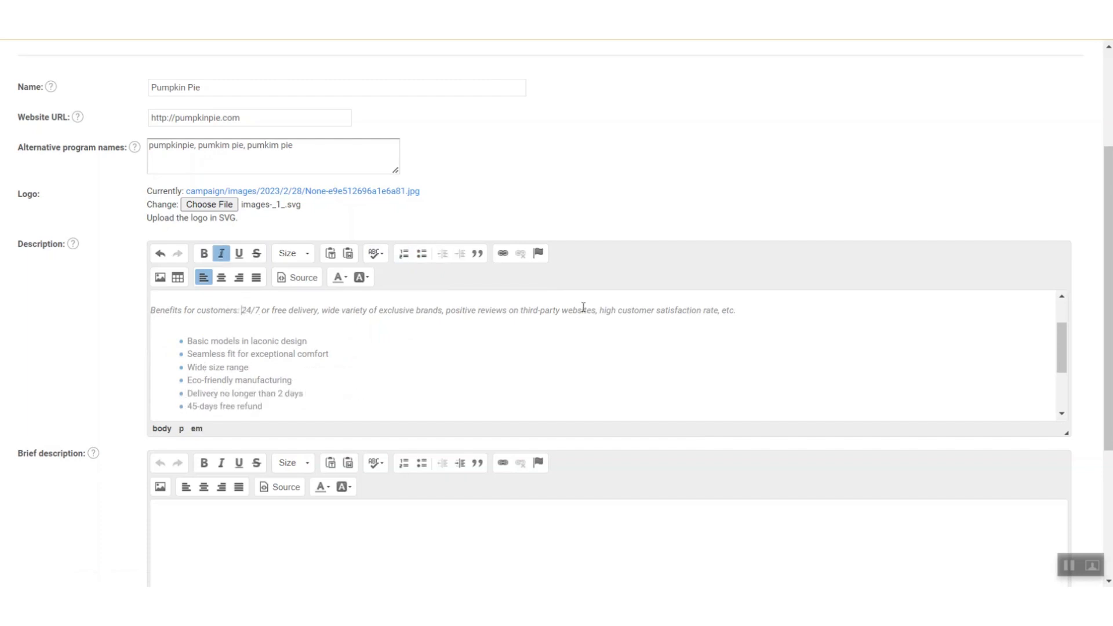
{"action": "left_click", "coordinate": [753, 309], "text": "shift"}
{"action": "key", "text": "BackSpace"}
Turn the target audience details into a bulleted list on a new line, with "gender - 80% women, 20% men" as the first item
{"action": "scroll", "coordinate": [487, 350], "scroll_direction": "down", "scroll_amount": 3}
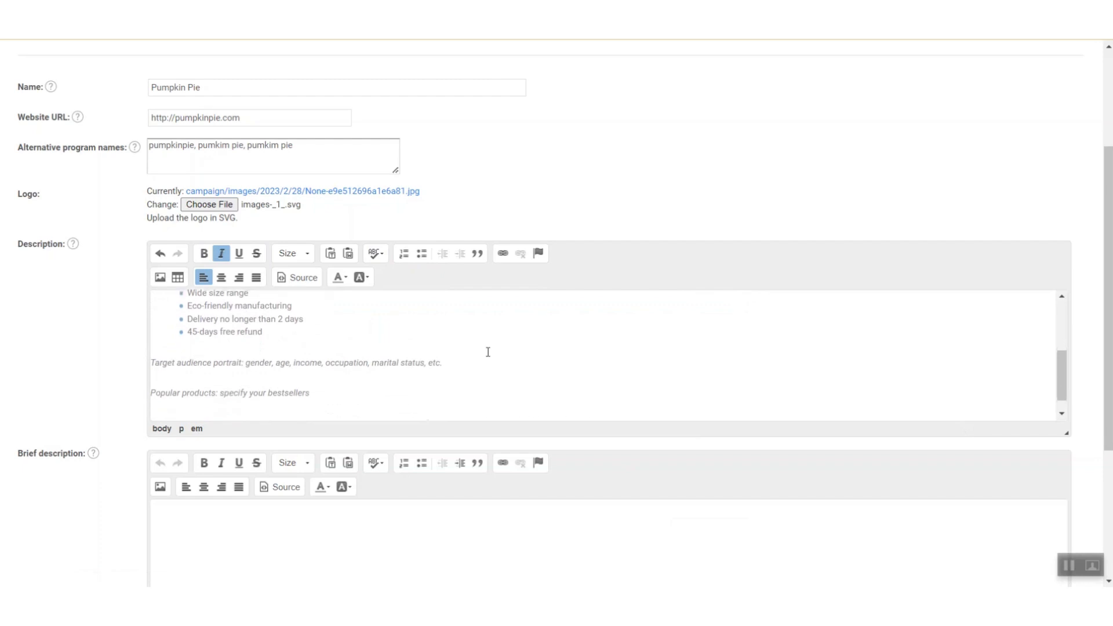
{"action": "left_click", "coordinate": [246, 344]}
{"action": "key", "text": "Return"}
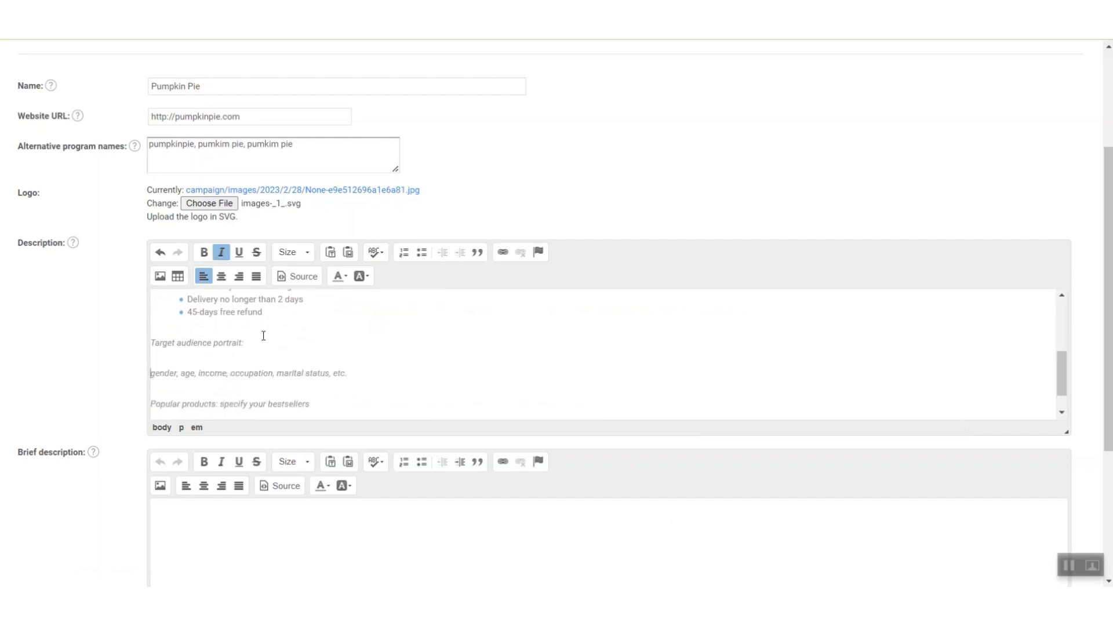
{"action": "left_click", "coordinate": [422, 252]}
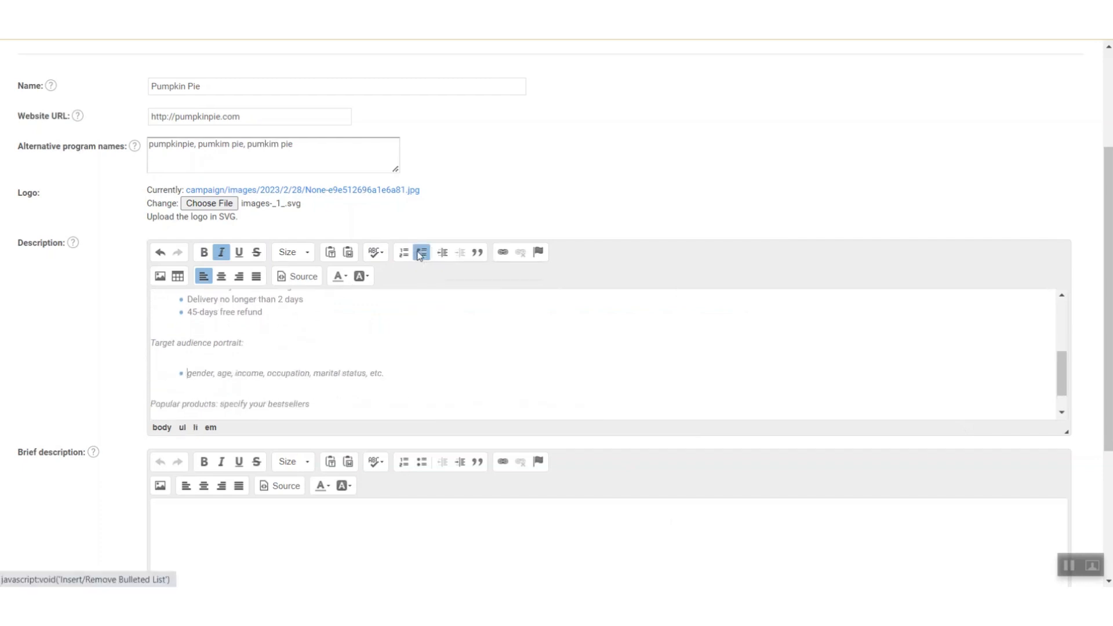
{"action": "left_click", "coordinate": [217, 375]}
{"action": "key", "text": "Return"}
{"action": "key", "text": "BackSpace"}
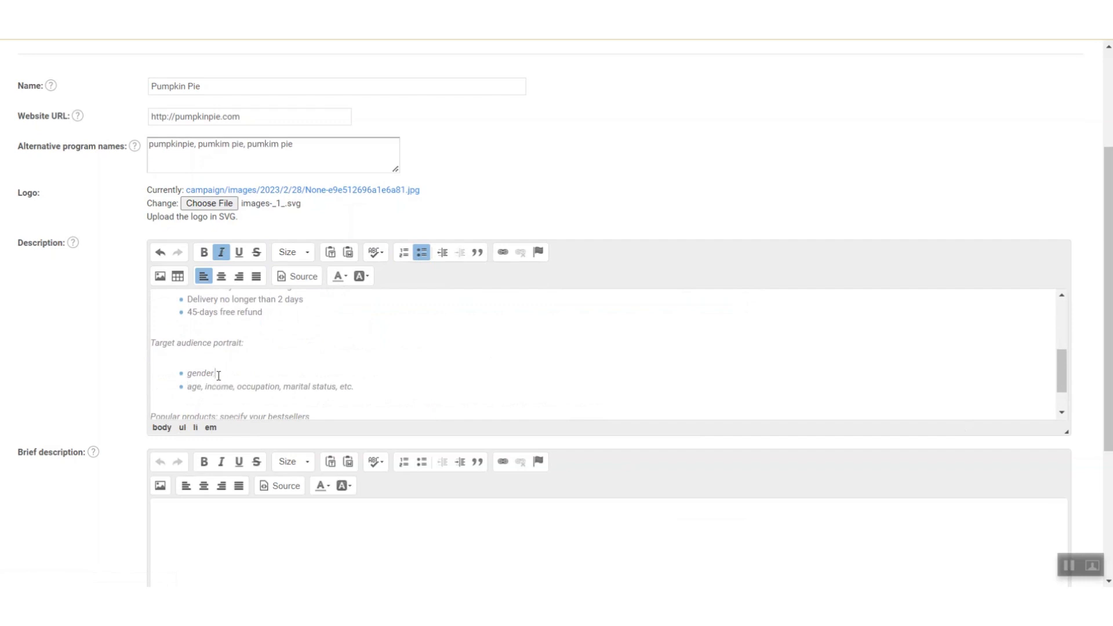
{"action": "type", "text": "- 80% women, 20% men"}
Replace the rest of the target audience placeholder with the age item "age - 70% 20-35 years"
{"action": "left_click", "coordinate": [204, 386]}
{"action": "key", "text": "BackSpace"}
{"action": "key", "text": "shift+End"}
{"action": "key", "text": "Delete"}
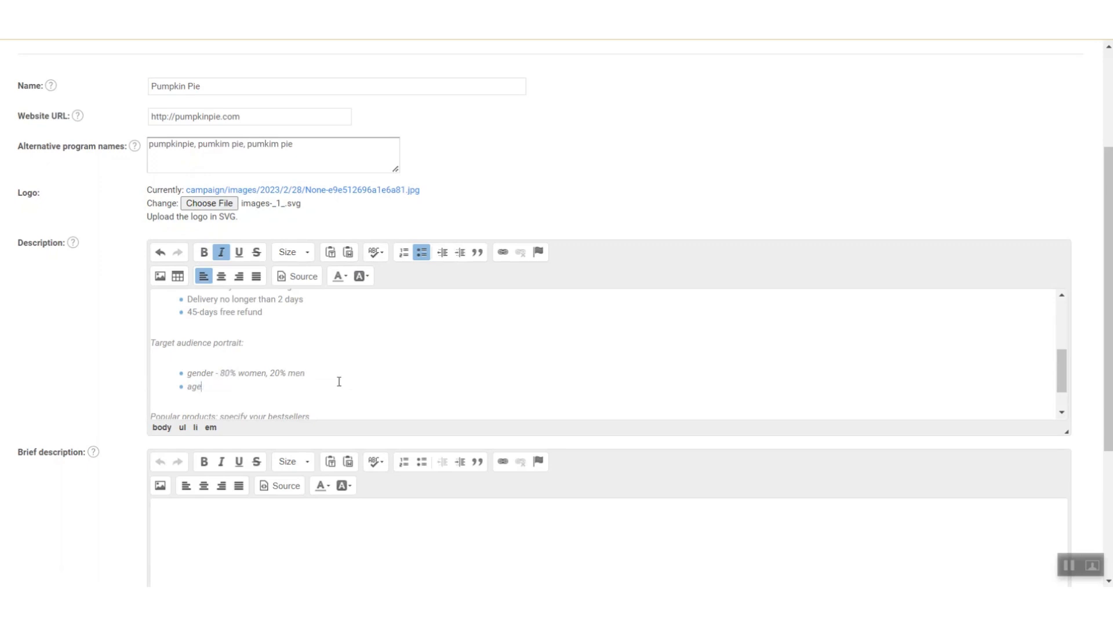
{"action": "type", "text": "- 70% 20-35 years,"}
Add the target audience bullets "AOV - $150" and, without italics, "90% are from big cities"
{"action": "key", "text": "Return"}
{"action": "type", "text": "A"}
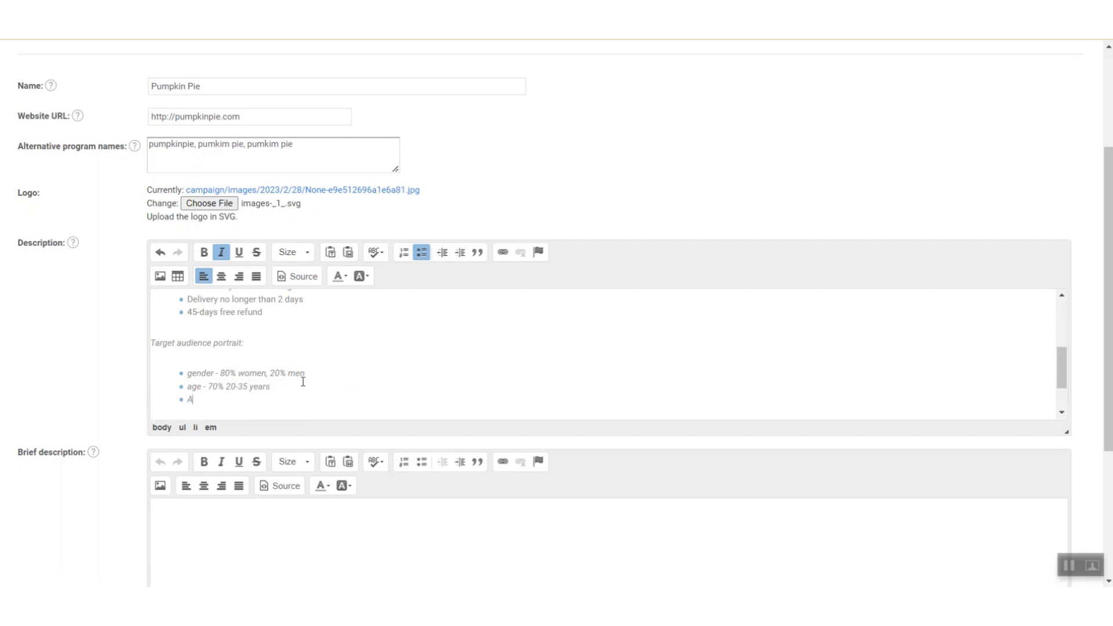
{"action": "type", "text": "OV - $150"}
{"action": "key", "text": "Return"}
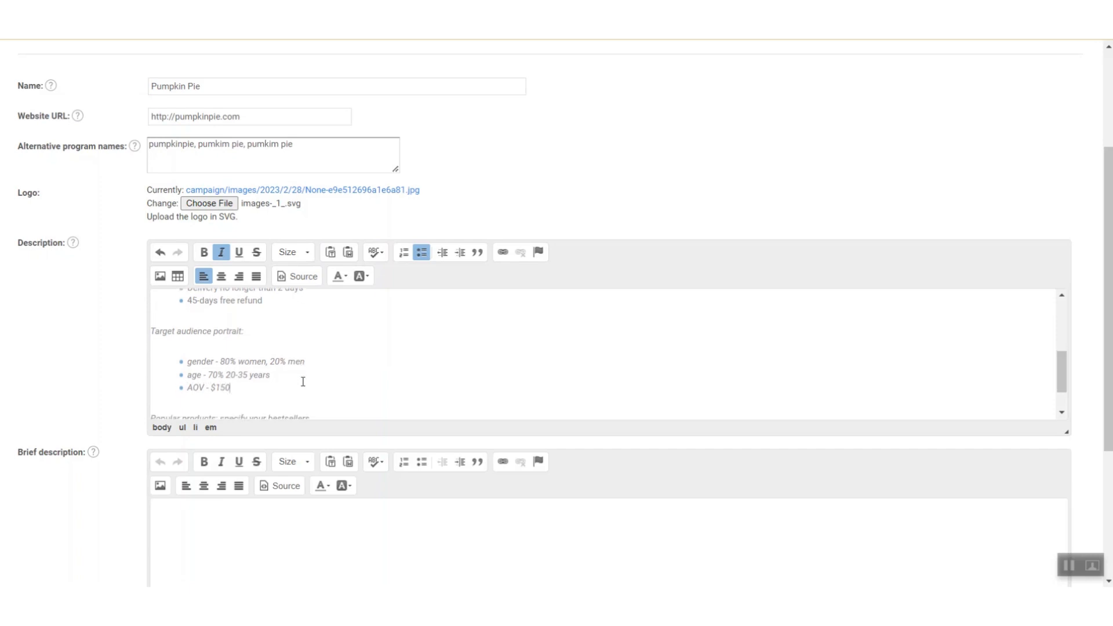
{"action": "key", "text": "ctrl+i"}
{"action": "type", "text": "90%"}
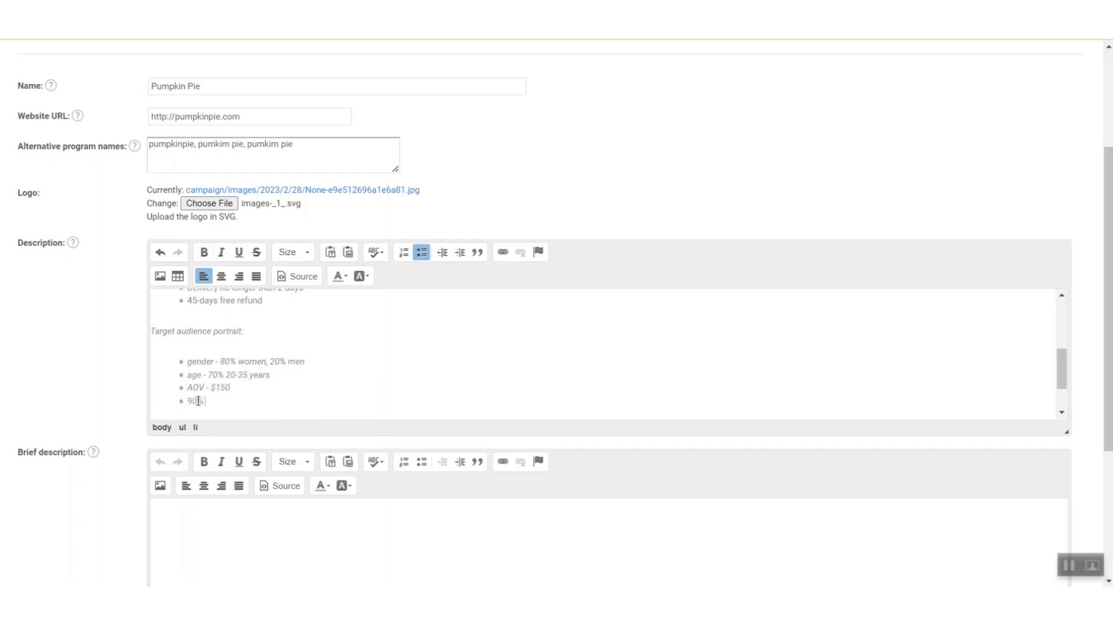
{"action": "type", "text": " are from big cities"}
Reword the age bullet to "age - 70% customers are 20-35 years"
{"action": "scroll", "coordinate": [211, 400], "scroll_direction": "down", "scroll_amount": 1}
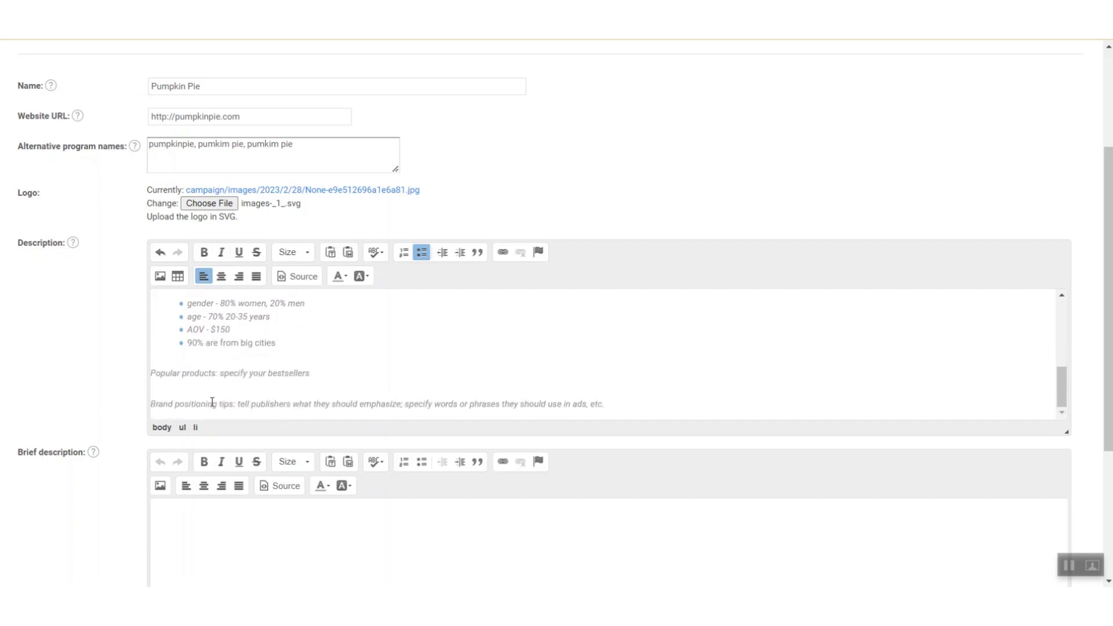
{"action": "left_click", "coordinate": [224, 316]}
{"action": "type", "text": "customer"}
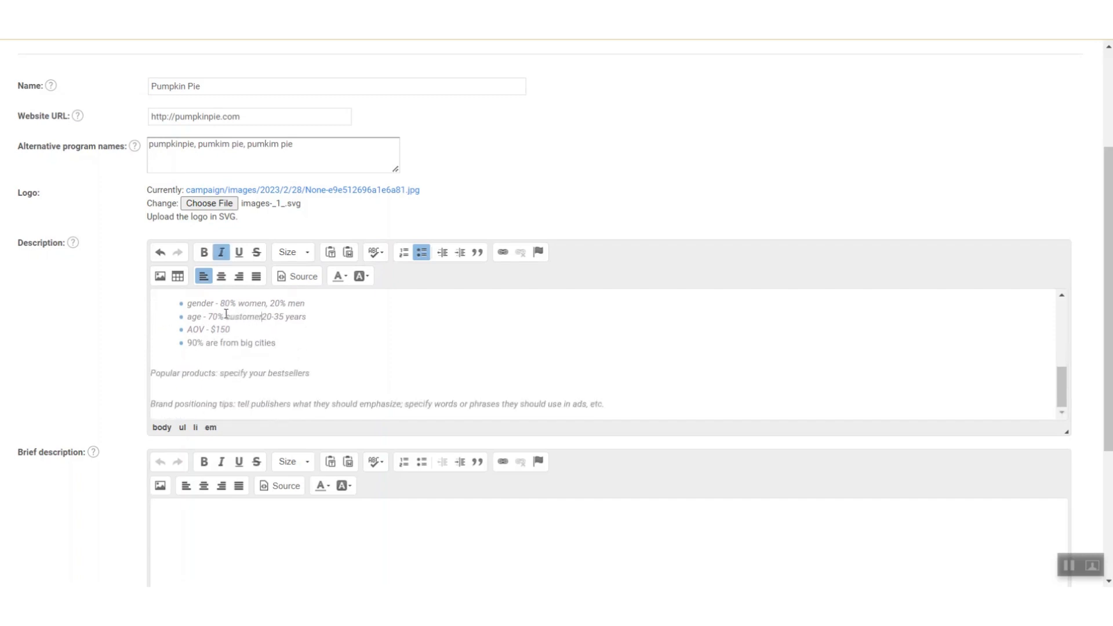
{"action": "type", "text": "s are"}
{"action": "left_click", "coordinate": [219, 373]}
{"action": "key", "text": "shift+End"}
{"action": "type", "text": "https://www.pumpkinpie.com/collection/bestsellers"}
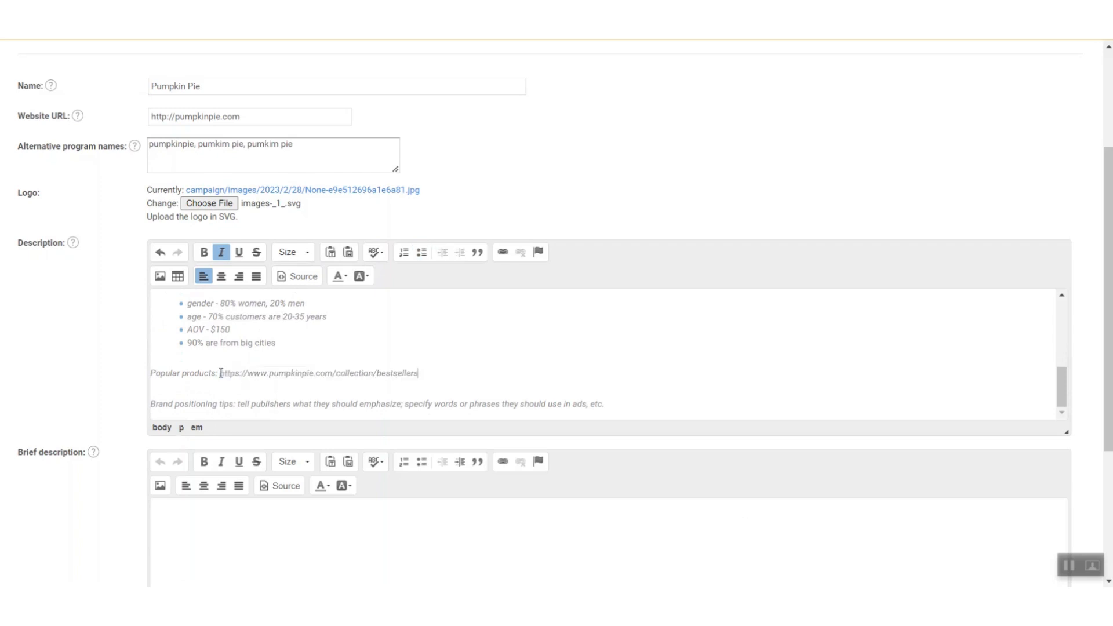
{"action": "left_click", "coordinate": [221, 373], "text": "shift"}
{"action": "left_click", "coordinate": [497, 251]}
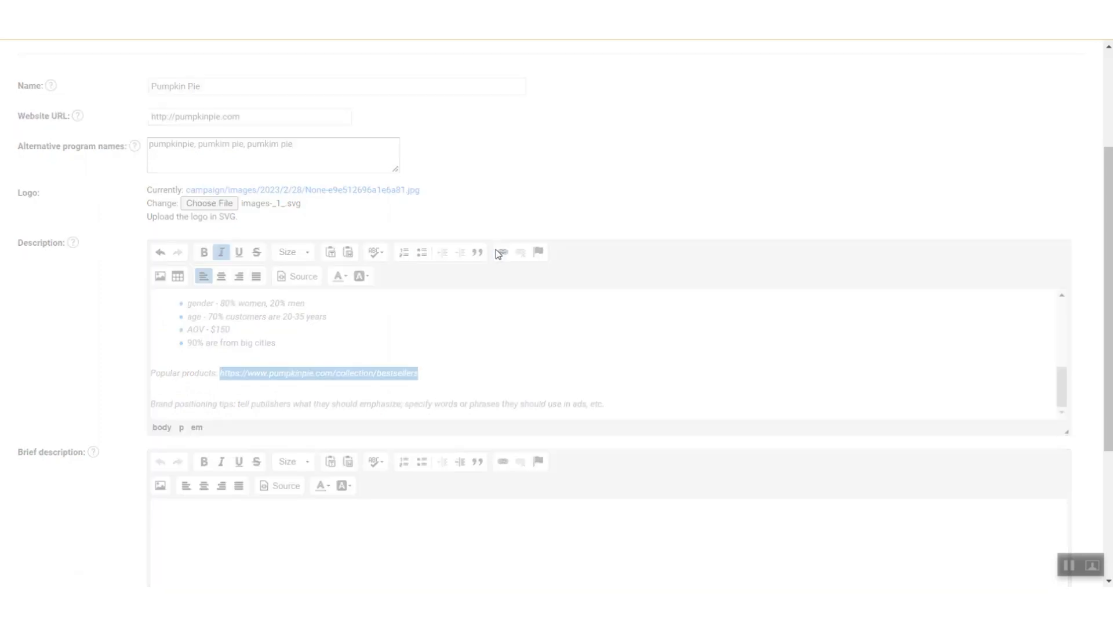
{"action": "key", "text": "ctrl+v"}
{"action": "left_click", "coordinate": [603, 431]}
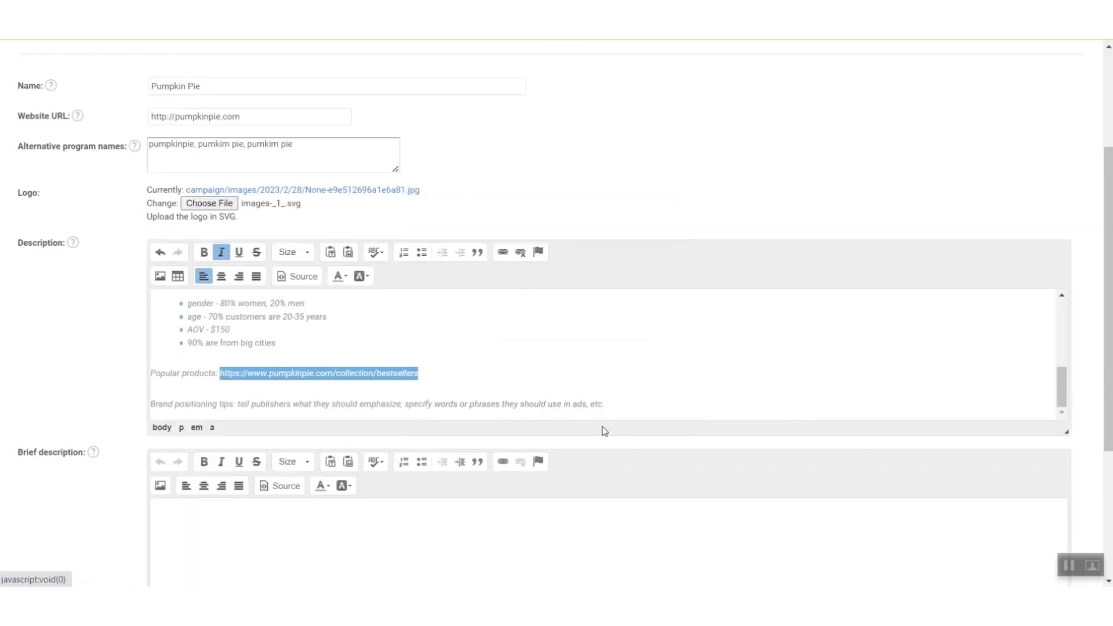
Delete the Brand positioning tips line from the end of the description
{"action": "left_click", "coordinate": [429, 373]}
{"action": "triple_click", "coordinate": [603, 404]}
{"action": "key", "text": "Delete"}
Copy the Pumpkin Pie company profile sentence from the description into the brief description
{"action": "left_click", "coordinate": [709, 558]}
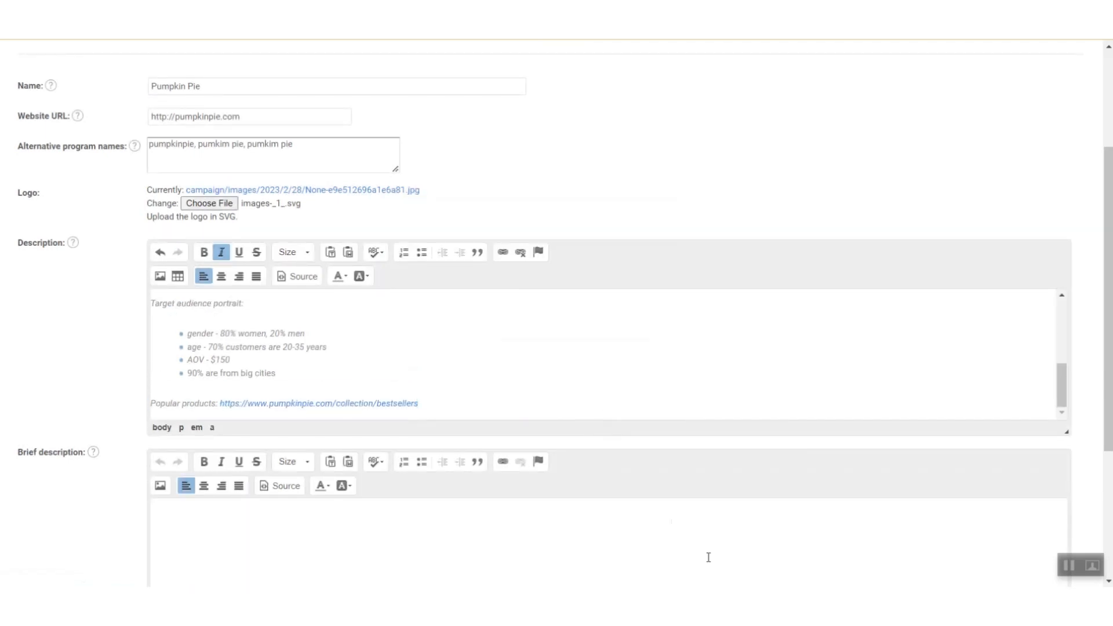
{"action": "scroll", "coordinate": [437, 371], "scroll_direction": "up", "scroll_amount": 5}
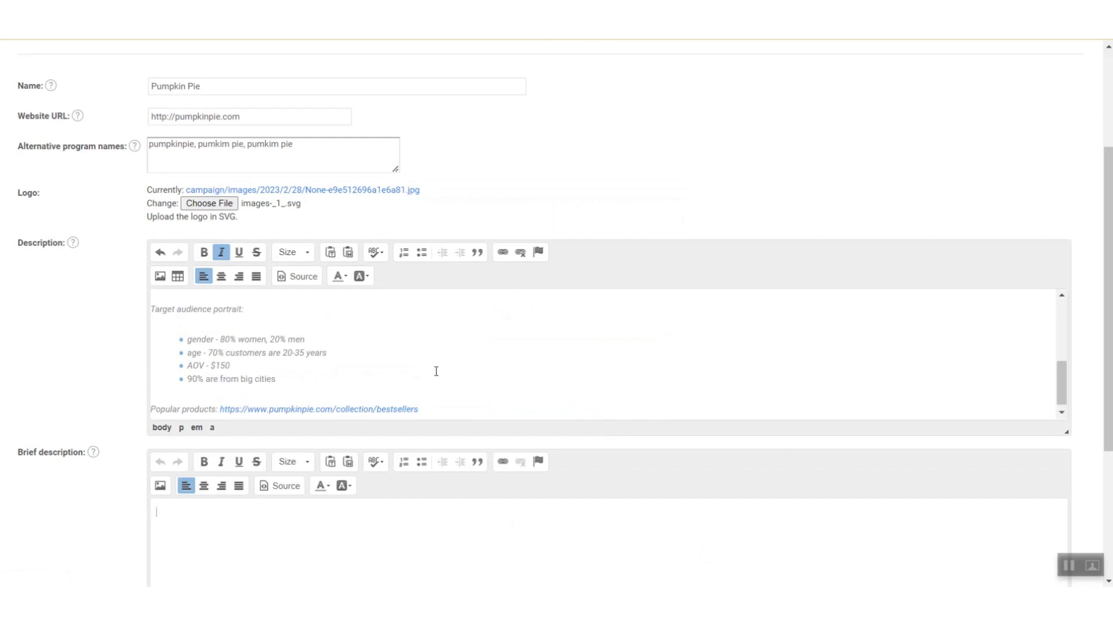
{"action": "scroll", "coordinate": [436, 371], "scroll_direction": "up", "scroll_amount": 3}
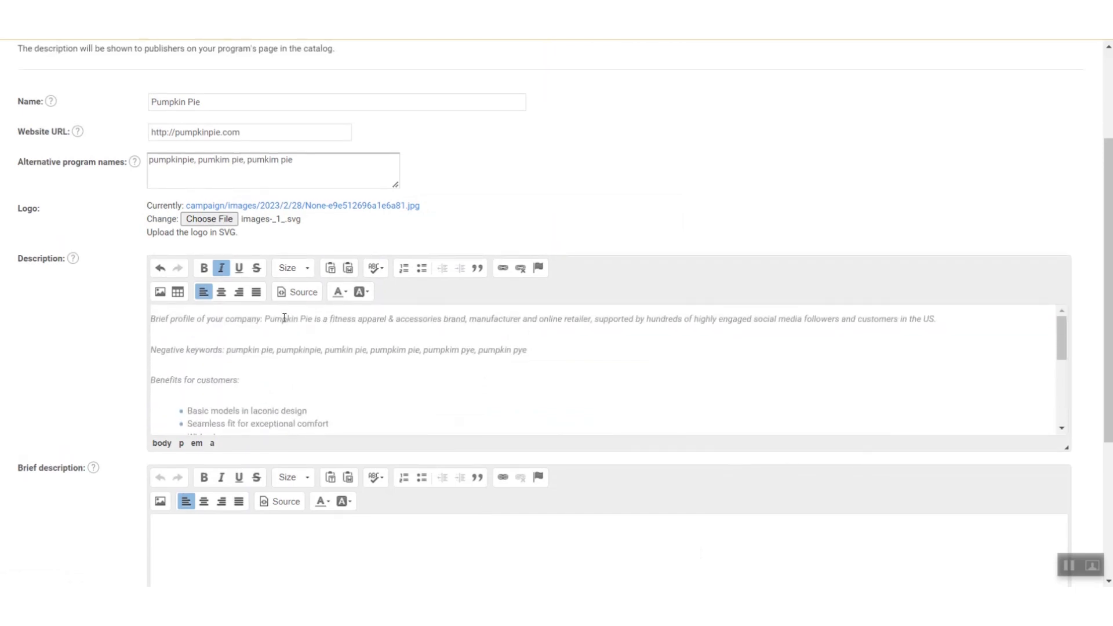
{"action": "left_click", "coordinate": [265, 320]}
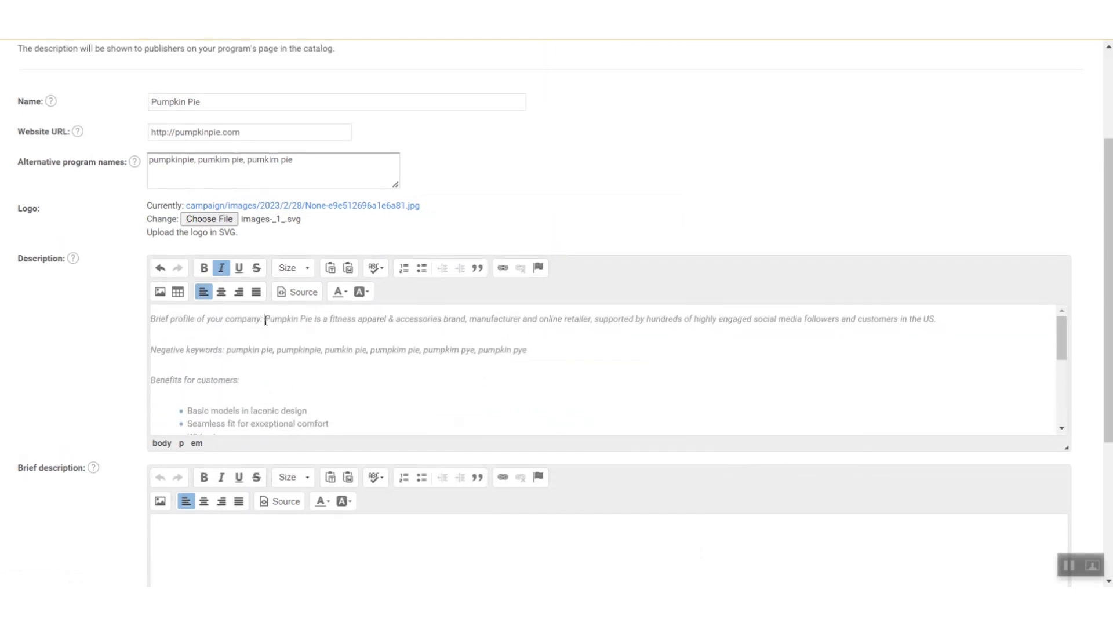
{"action": "left_click", "coordinate": [941, 315], "text": "shift"}
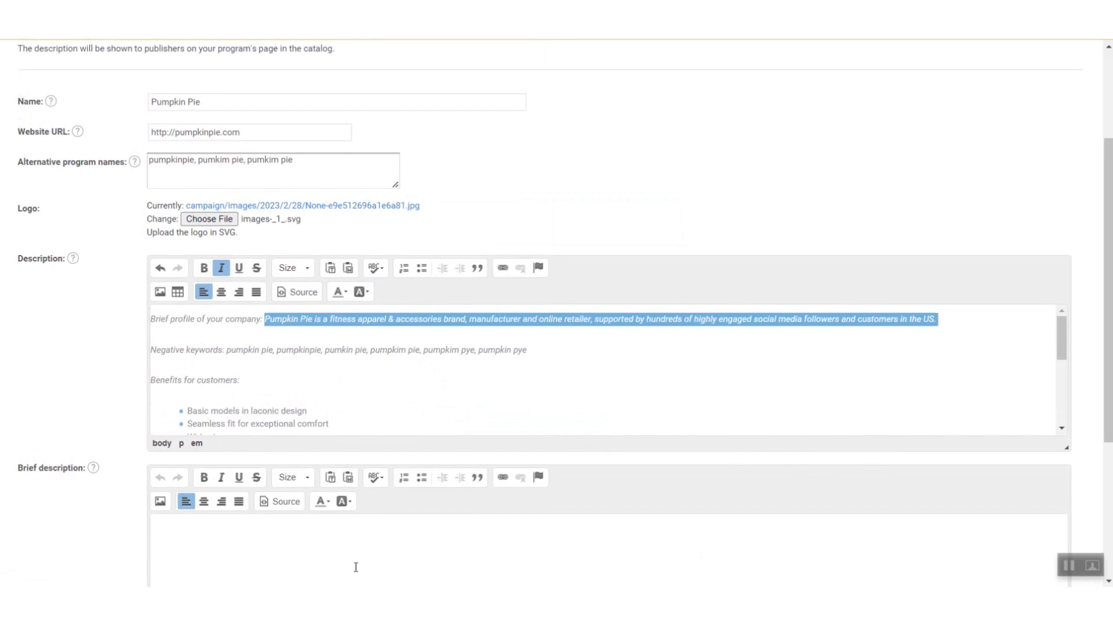
{"action": "type", "text": "Pumpkin Pie is a fitness apparel & accessories brand, manufacturer and online retailer, supported by hundreds of highly engaged social media followers and customers in the US."}
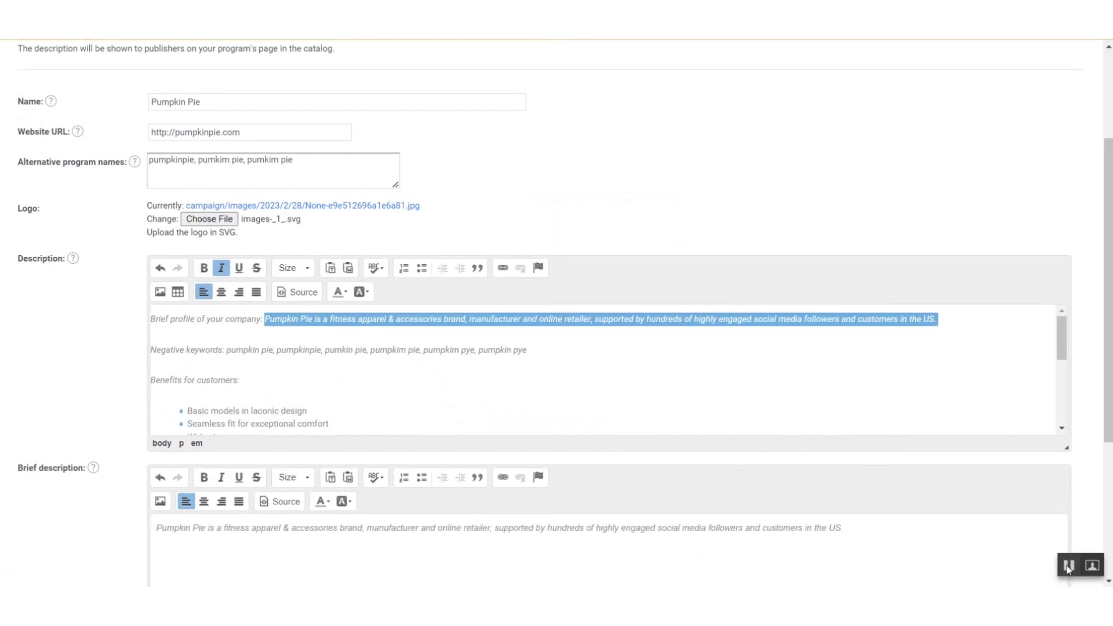
Save the program review with the completed description and brief description
{"action": "left_click", "coordinate": [845, 527]}
{"action": "scroll", "coordinate": [873, 501], "scroll_direction": "down", "scroll_amount": 4}
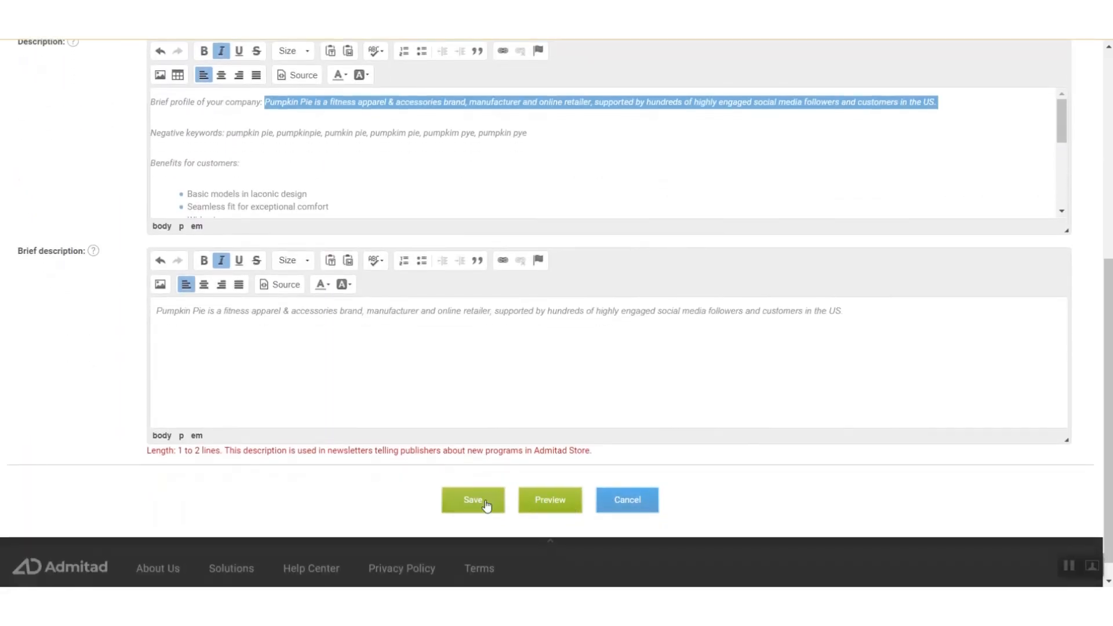
{"action": "left_click", "coordinate": [486, 505]}
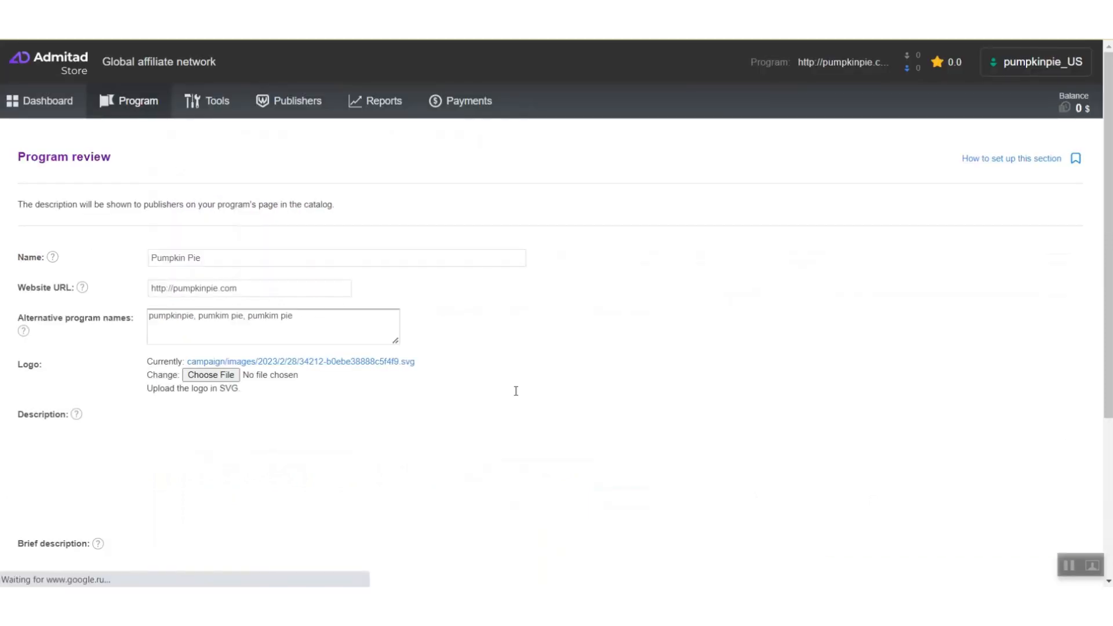
Preview the Pumpkin Pie affiliate program page and check how the program information is laid out
{"action": "scroll", "coordinate": [703, 556], "scroll_direction": "down", "scroll_amount": 3}
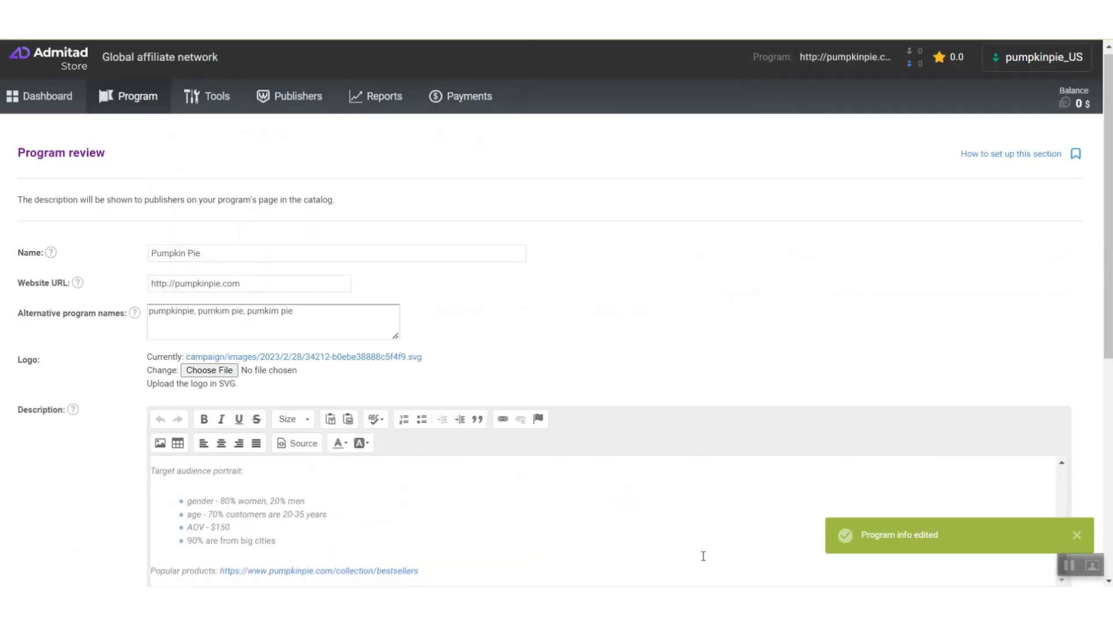
{"action": "scroll", "coordinate": [653, 378], "scroll_direction": "down", "scroll_amount": 7}
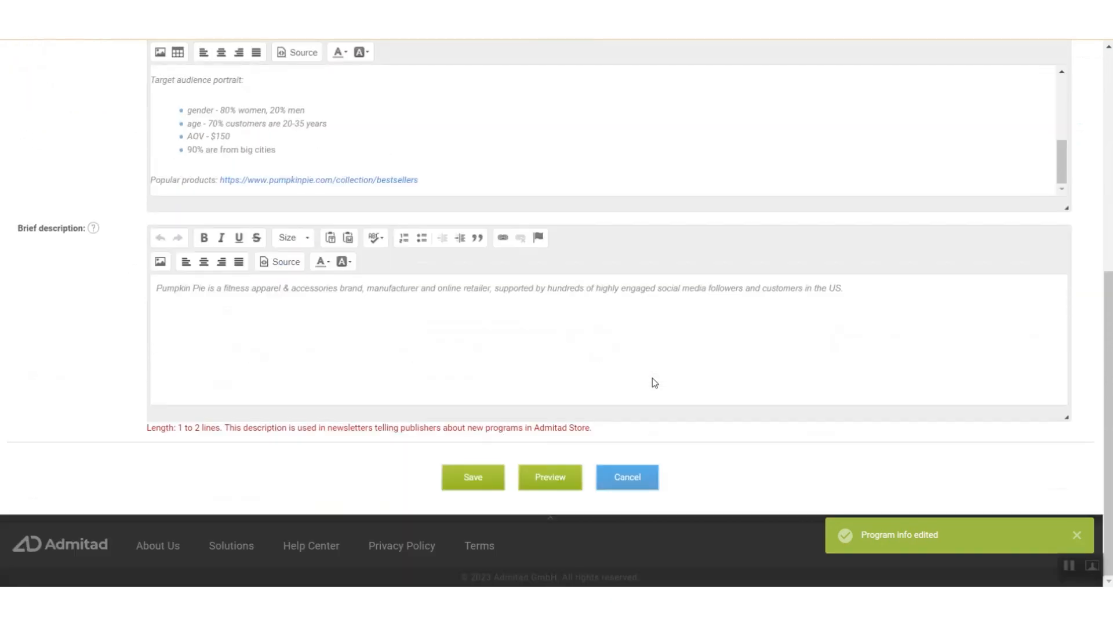
{"action": "left_click", "coordinate": [563, 474]}
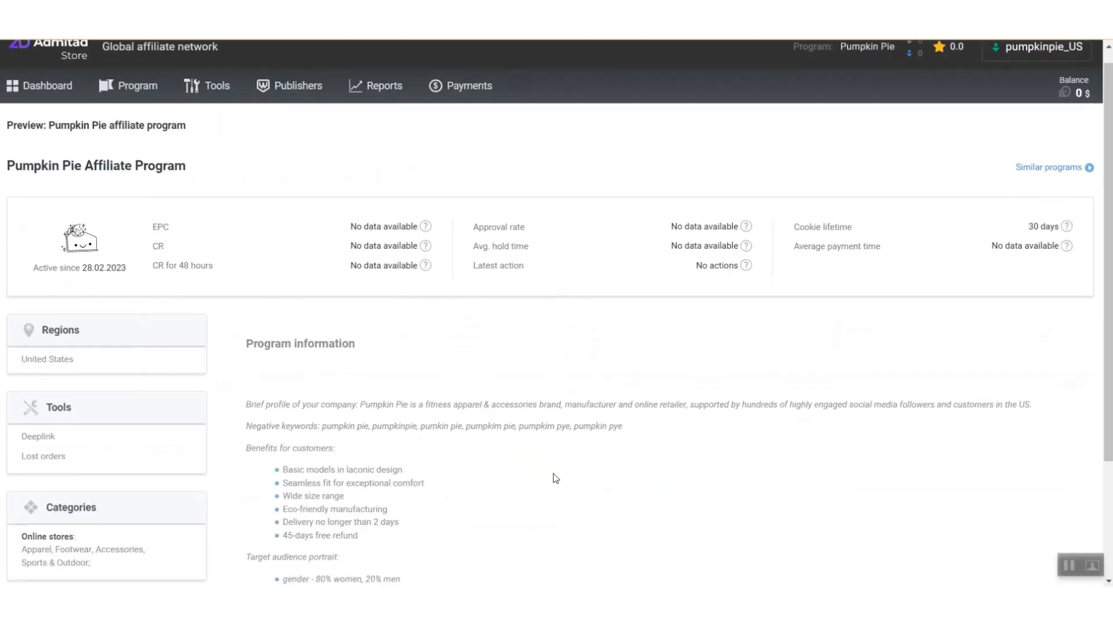
{"action": "scroll", "coordinate": [556, 478], "scroll_direction": "down", "scroll_amount": 2}
{"action": "scroll", "coordinate": [553, 473], "scroll_direction": "down", "scroll_amount": 2}
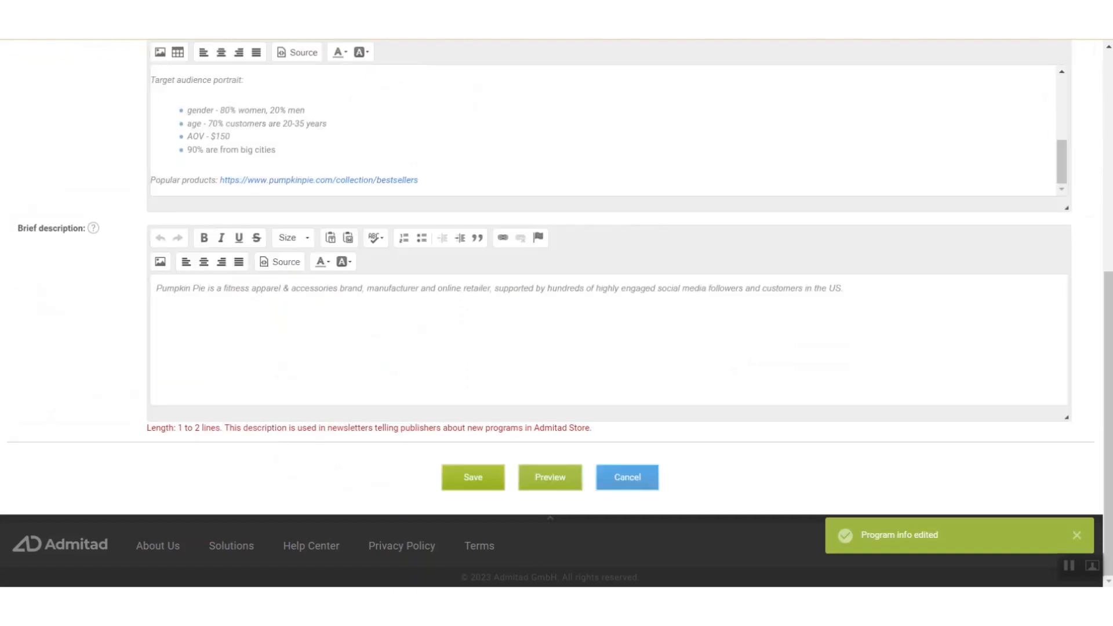
Bold the labels "Brief profile of your company:", "Negative keywords:" and "Benefits for customers:" in the description
{"action": "scroll", "coordinate": [87, 259], "scroll_direction": "up", "scroll_amount": 2}
{"action": "scroll", "coordinate": [88, 256], "scroll_direction": "down", "scroll_amount": 1}
{"action": "scroll", "coordinate": [187, 264], "scroll_direction": "up", "scroll_amount": 5}
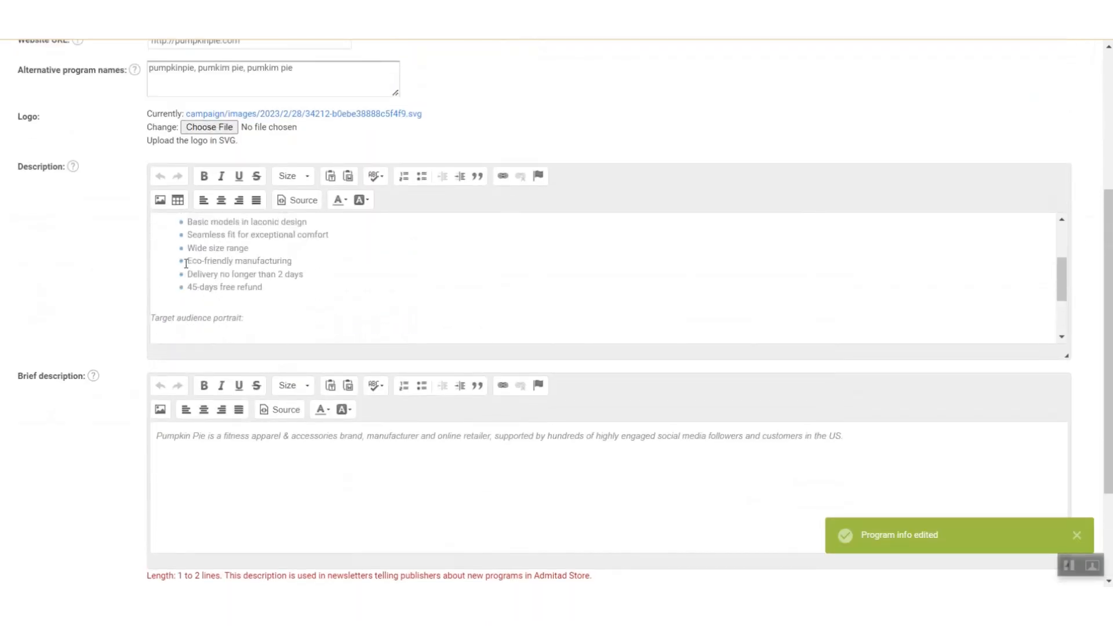
{"action": "left_click", "coordinate": [151, 228]}
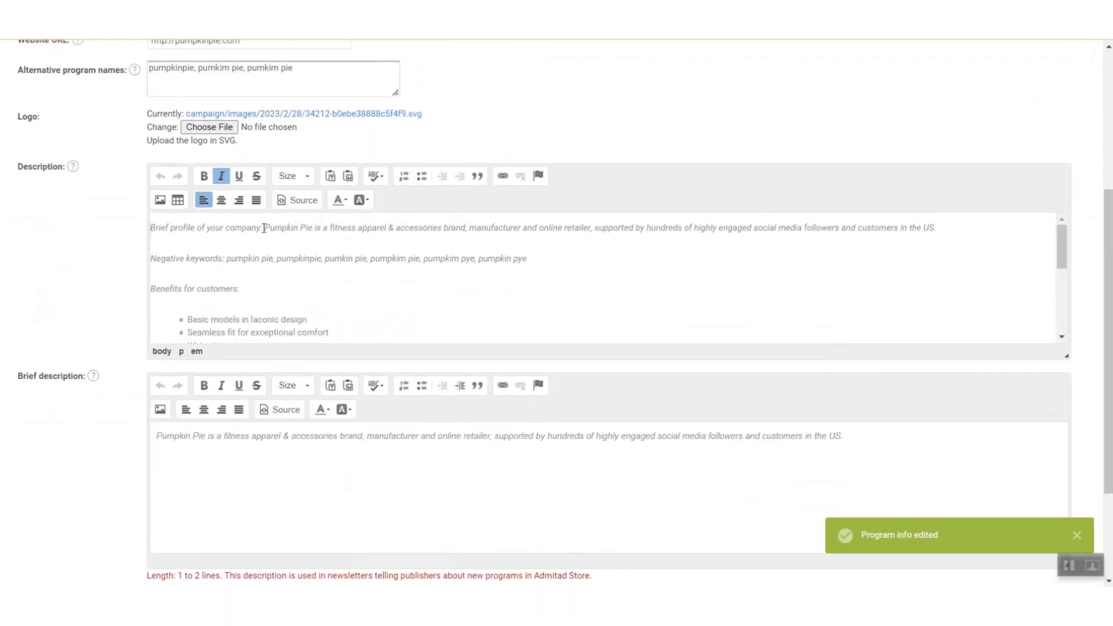
{"action": "left_click", "coordinate": [264, 227], "text": "shift"}
{"action": "left_click", "coordinate": [204, 176]}
{"action": "left_click", "coordinate": [151, 259]}
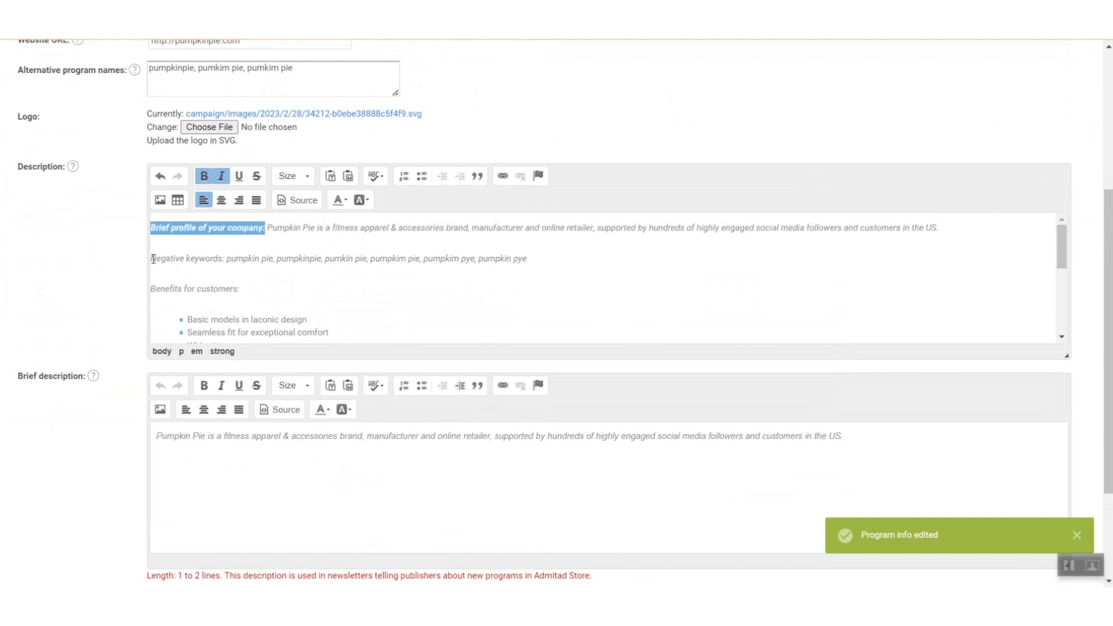
{"action": "left_click", "coordinate": [224, 258], "text": "shift"}
{"action": "left_click", "coordinate": [204, 176]}
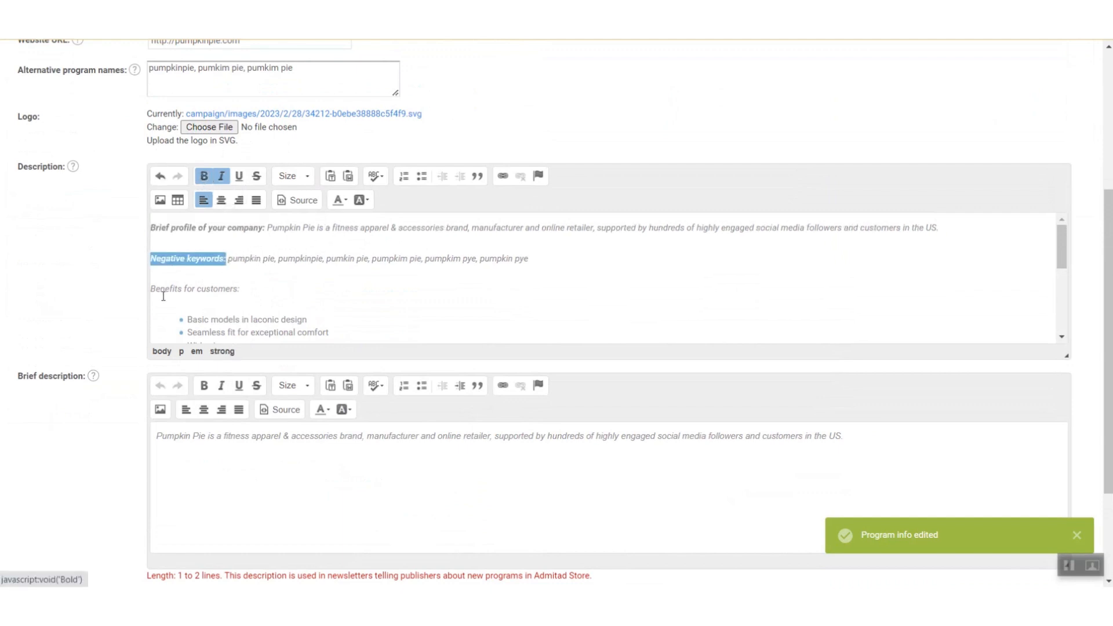
{"action": "left_click", "coordinate": [152, 289]}
{"action": "left_click", "coordinate": [241, 289], "text": "shift"}
{"action": "left_click", "coordinate": [204, 176]}
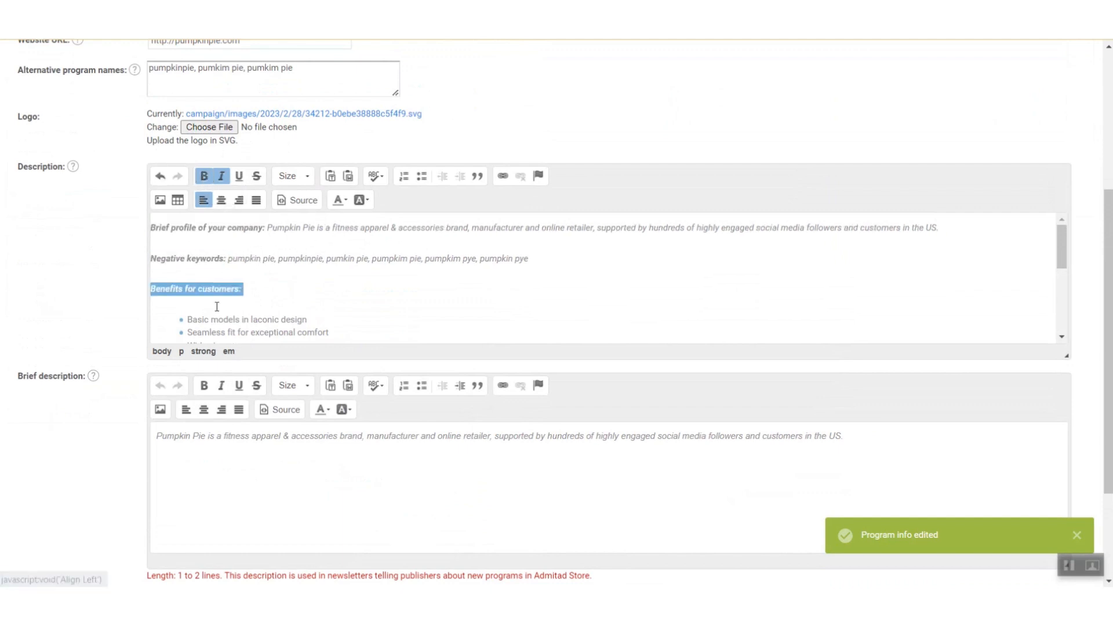
Bold the labels "Target audience portrait:" and "Popular products:" in the description
{"action": "scroll", "coordinate": [209, 299], "scroll_direction": "down", "scroll_amount": 3}
{"action": "left_click", "coordinate": [154, 284]}
{"action": "left_click", "coordinate": [256, 284], "text": "shift"}
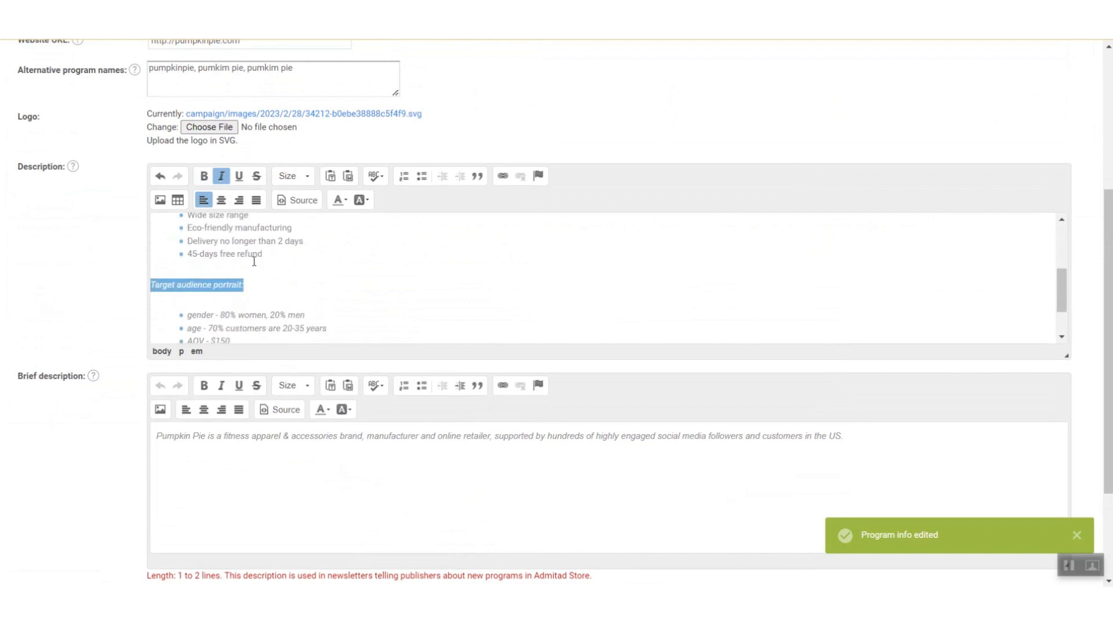
{"action": "left_click", "coordinate": [204, 176]}
{"action": "scroll", "coordinate": [227, 273], "scroll_direction": "down", "scroll_amount": 2}
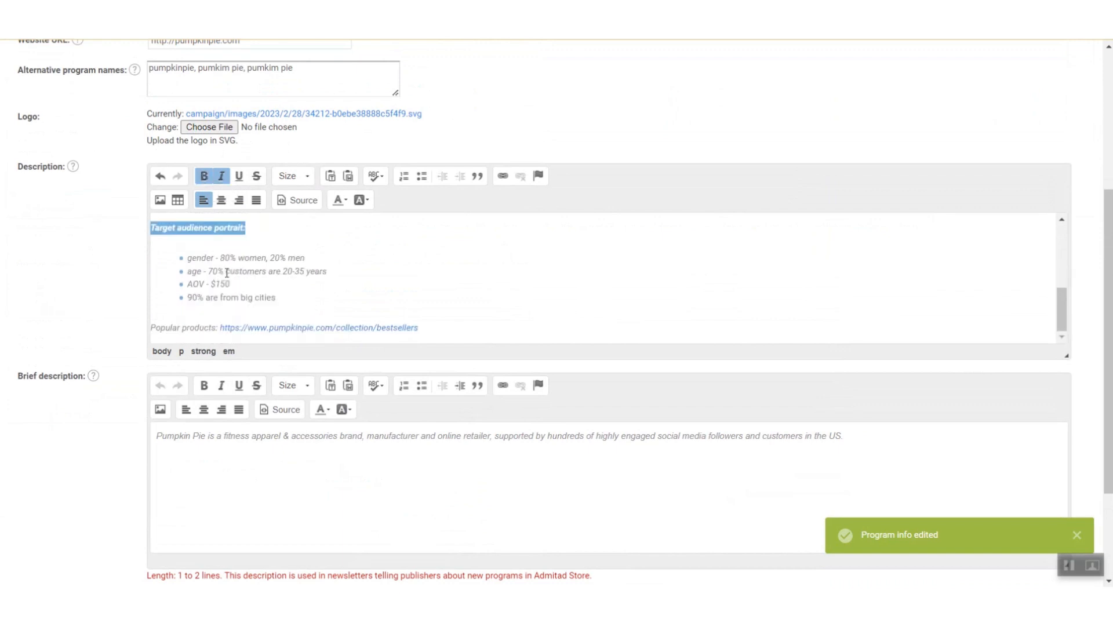
{"action": "left_click", "coordinate": [151, 328]}
{"action": "left_click", "coordinate": [218, 328], "text": "shift"}
{"action": "left_click", "coordinate": [204, 175]}
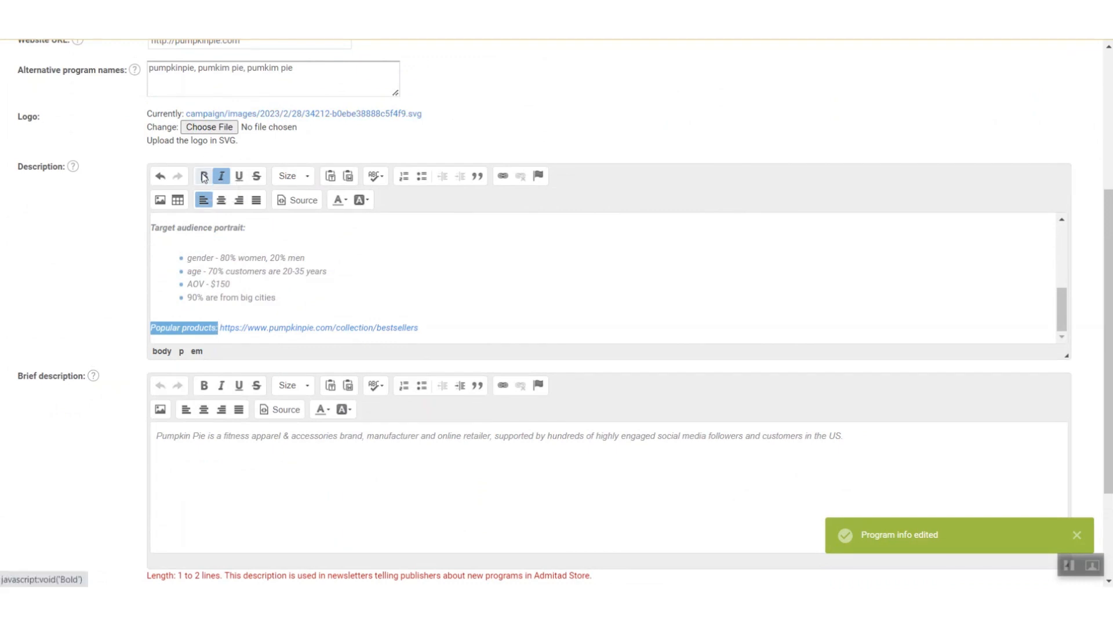
{"action": "left_click", "coordinate": [168, 298]}
Save the reformatted description and preview the affiliate program page again
{"action": "scroll", "coordinate": [118, 342], "scroll_direction": "down", "scroll_amount": 3}
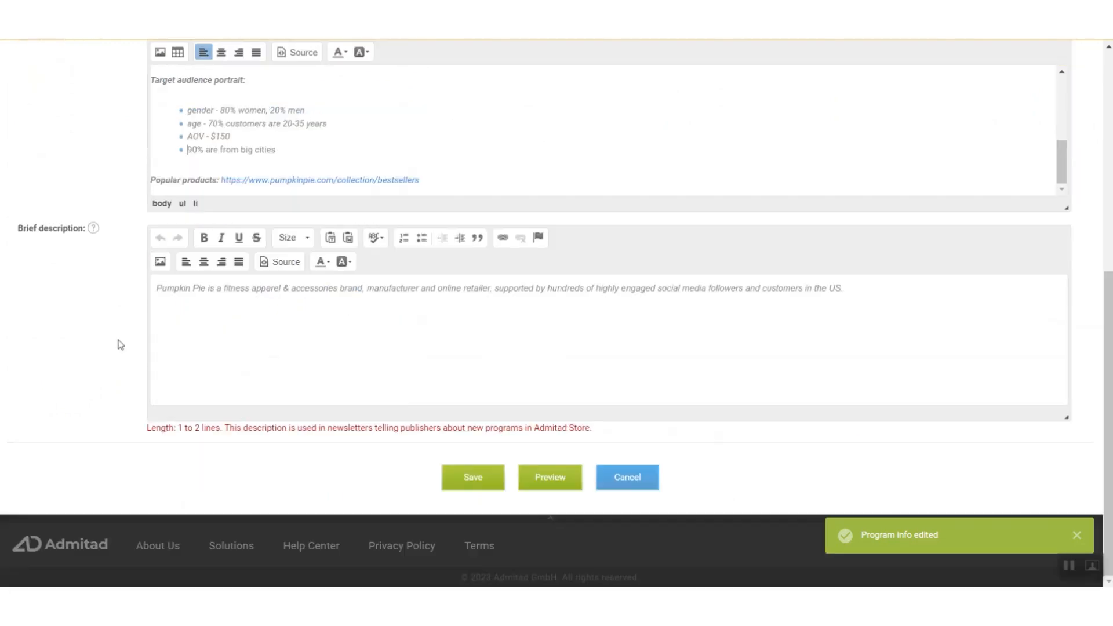
{"action": "left_click", "coordinate": [473, 476]}
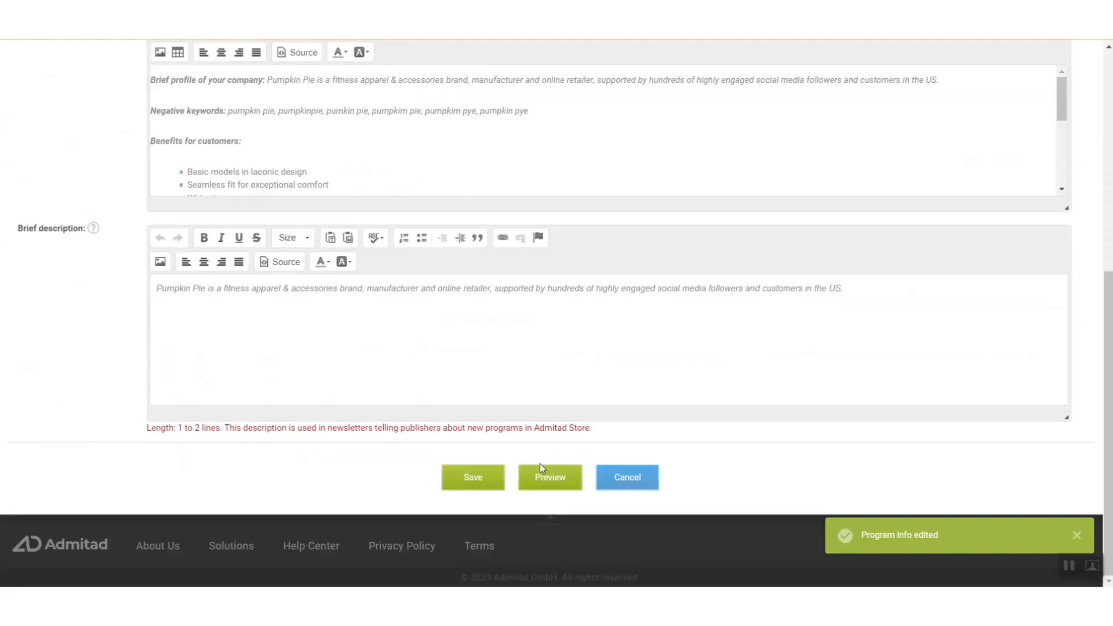
{"action": "left_click", "coordinate": [545, 486]}
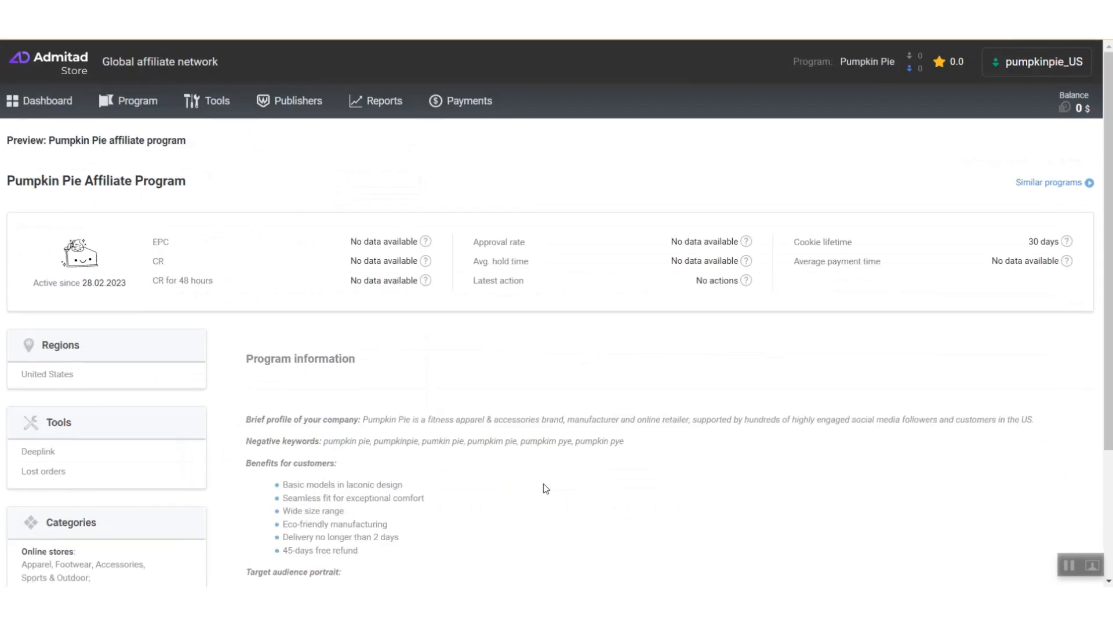
{"action": "scroll", "coordinate": [545, 489], "scroll_direction": "down", "scroll_amount": 2}
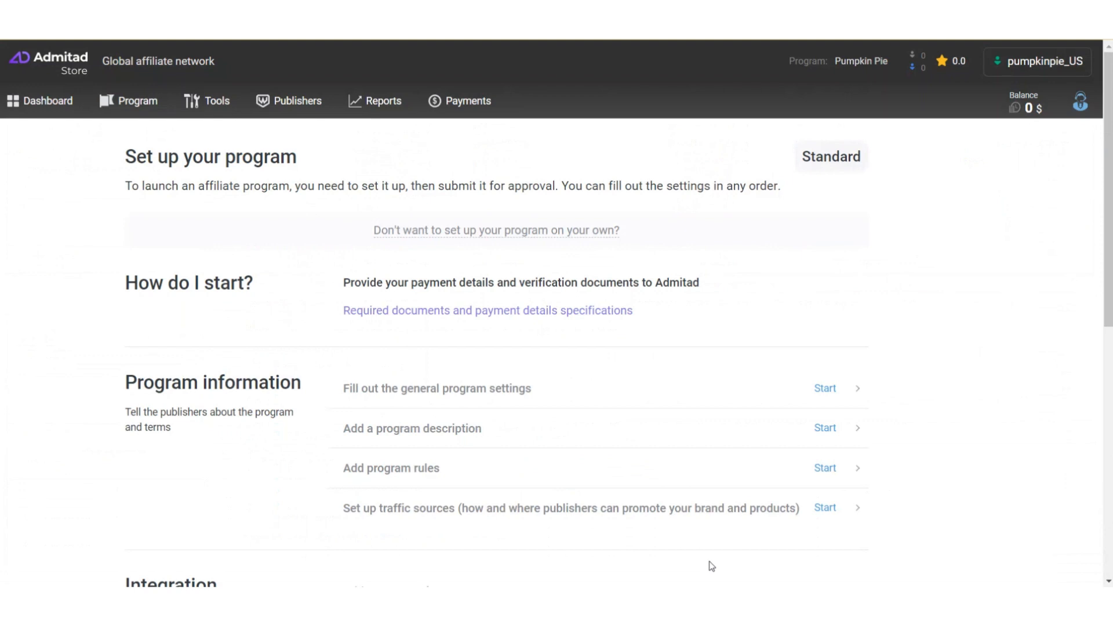
In the program rules, set the negative keywords to pumpkin pie, pumpkinpie, pumkin pie, pumpkim pie, pumpkim pye, pumpkin pye and bold their label
{"action": "left_click", "coordinate": [828, 472]}
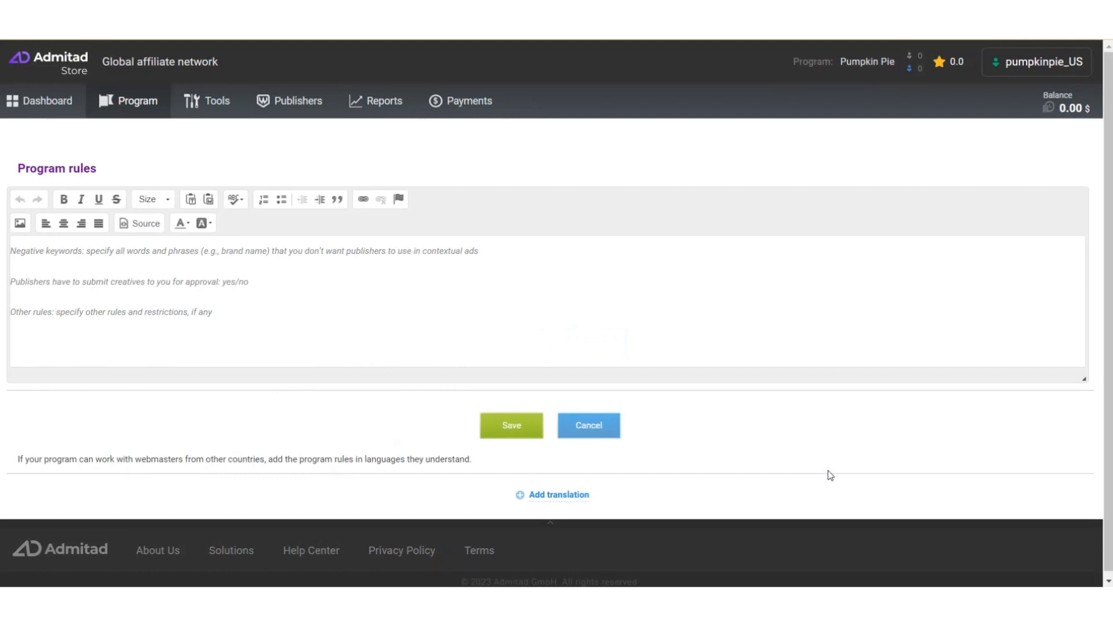
{"action": "left_click", "coordinate": [88, 251]}
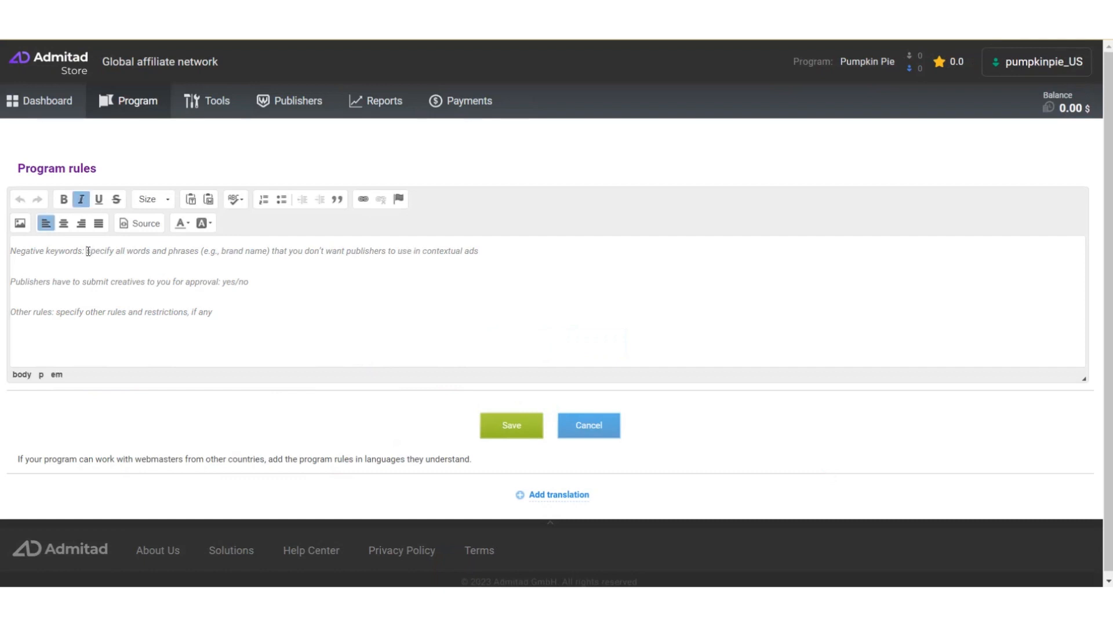
{"action": "left_click", "coordinate": [481, 251], "text": "shift"}
{"action": "type", "text": "pumpkin pie, pumpkinpie, pumkin pie, pumpkim pie, pumpkim pye, pumpkin pye"}
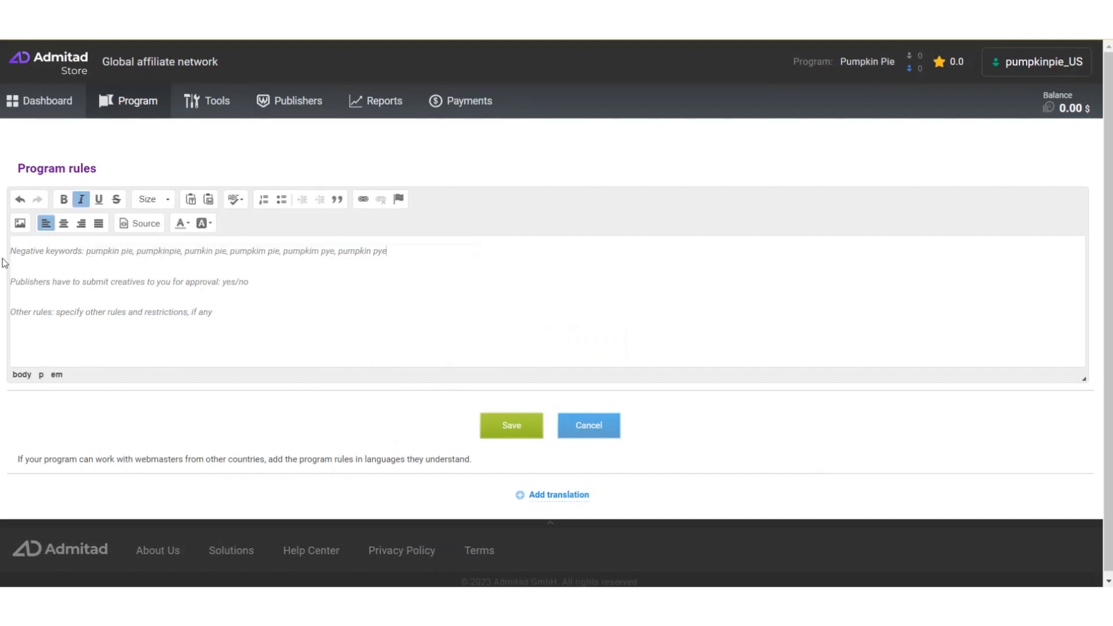
{"action": "left_click_drag", "start_coordinate": [11, 251], "coordinate": [86, 251]}
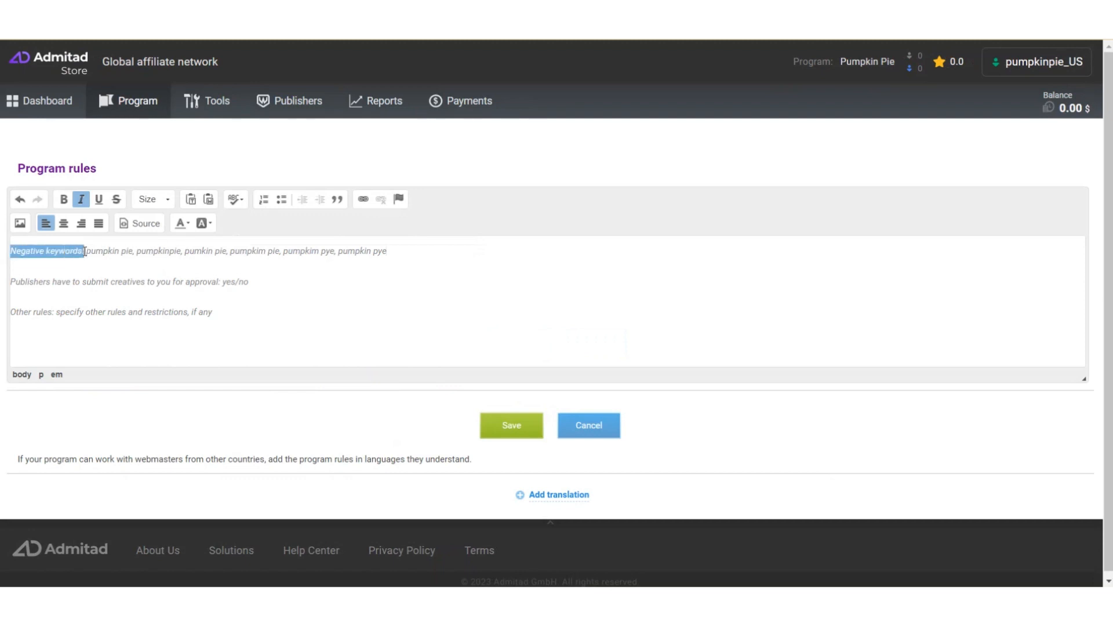
{"action": "left_click", "coordinate": [64, 200]}
Set the rule on publishers submitting creatives for approval to "no" and bold its label
{"action": "left_click", "coordinate": [239, 299]}
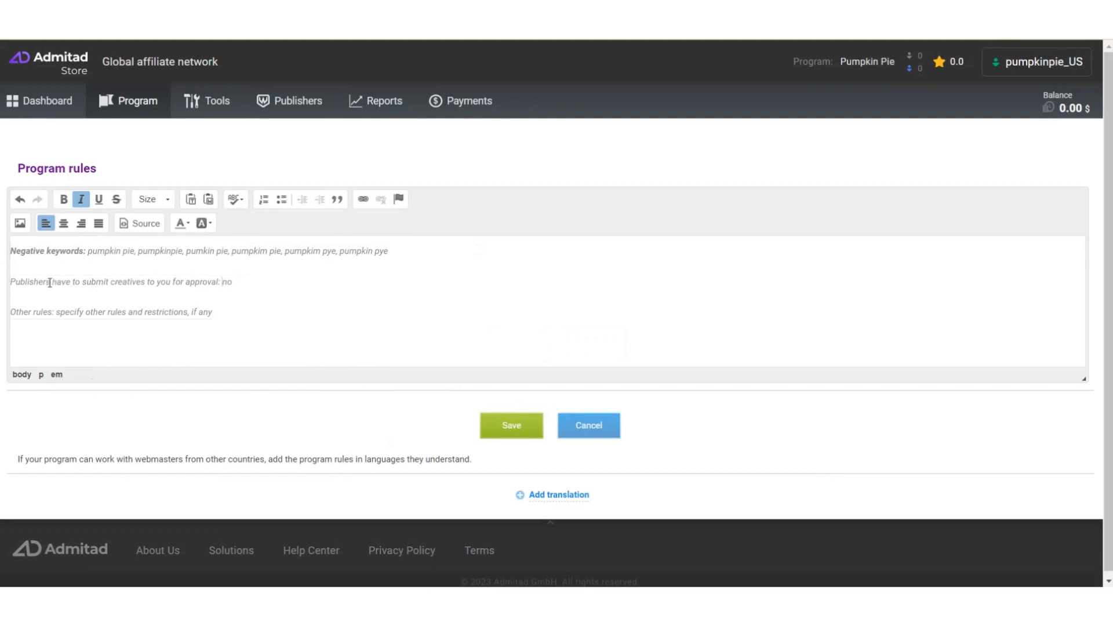
{"action": "left_click_drag", "start_coordinate": [12, 282], "coordinate": [226, 282]}
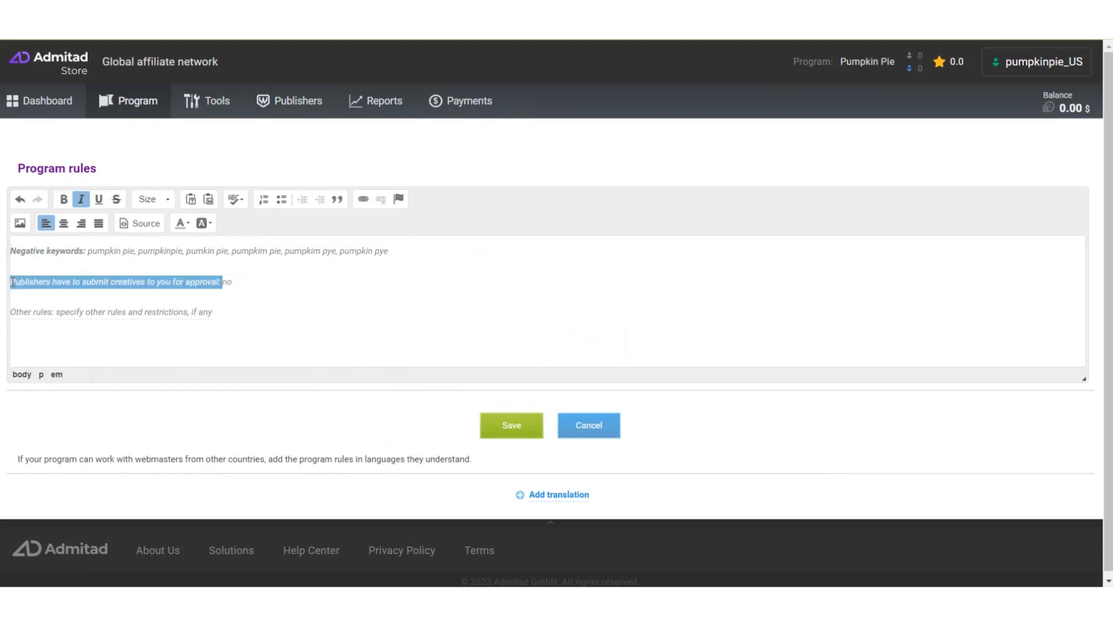
{"action": "left_click", "coordinate": [64, 199]}
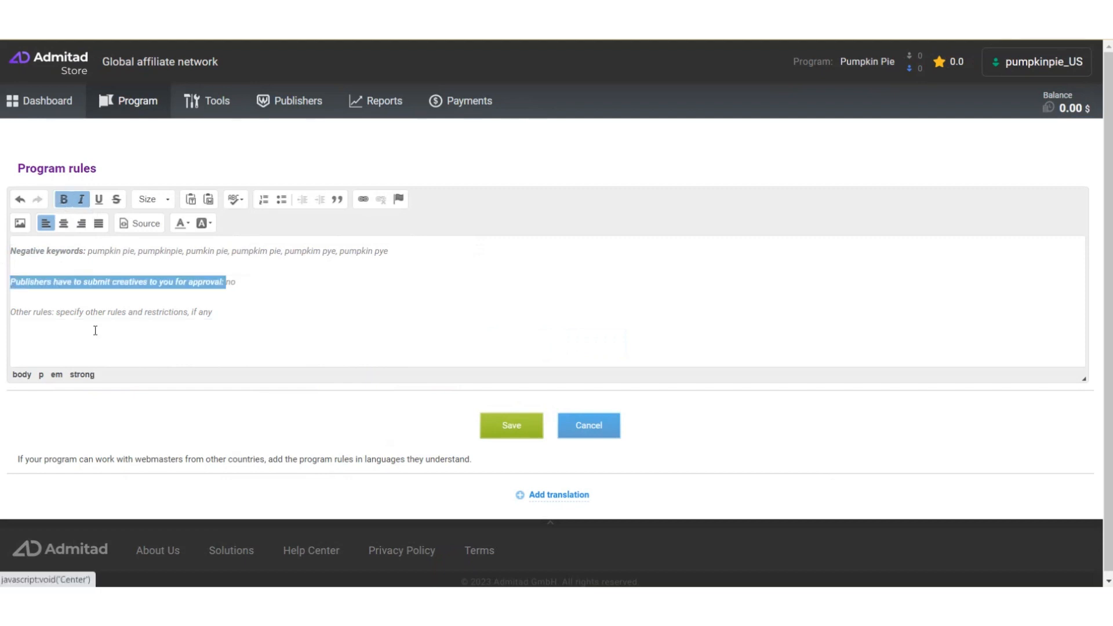
Delete the "Other rules" line and save the program rules
{"action": "triple_click", "coordinate": [46, 313]}
{"action": "key", "text": "BackSpace"}
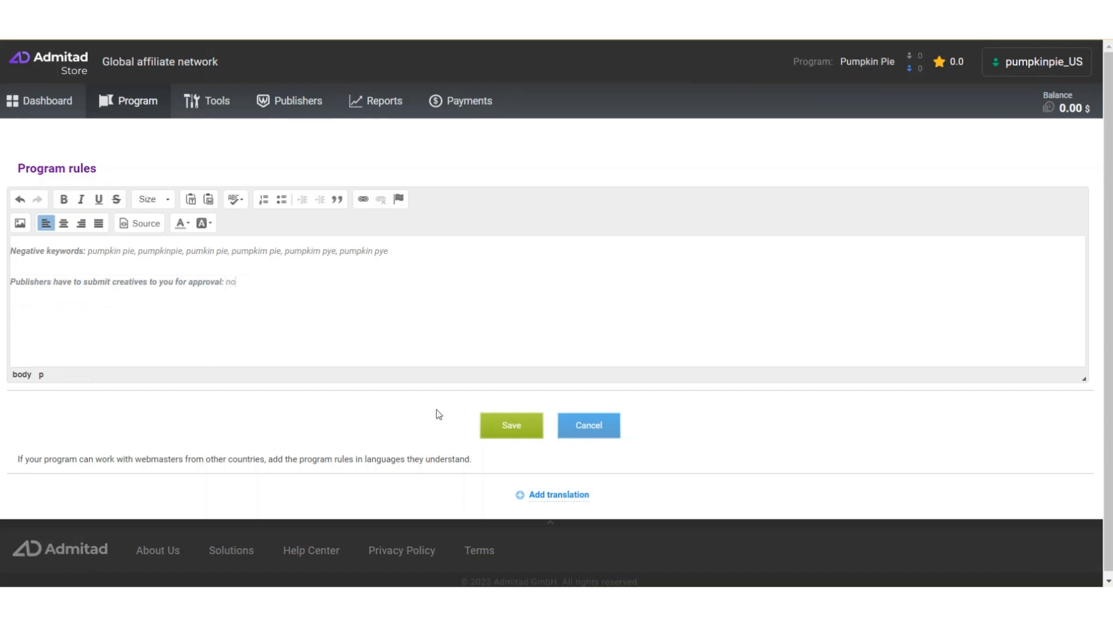
{"action": "left_click", "coordinate": [512, 427]}
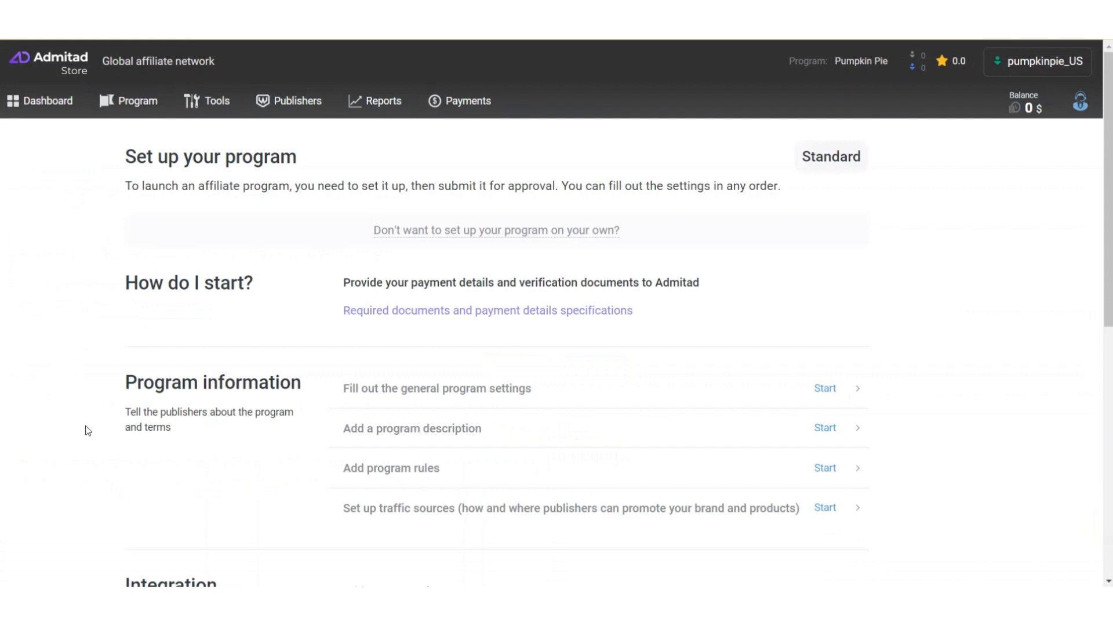
Open the traffic source settings from the program setup list and examine each source's visibility, permissions and automatic publisher connection
{"action": "left_click", "coordinate": [827, 510]}
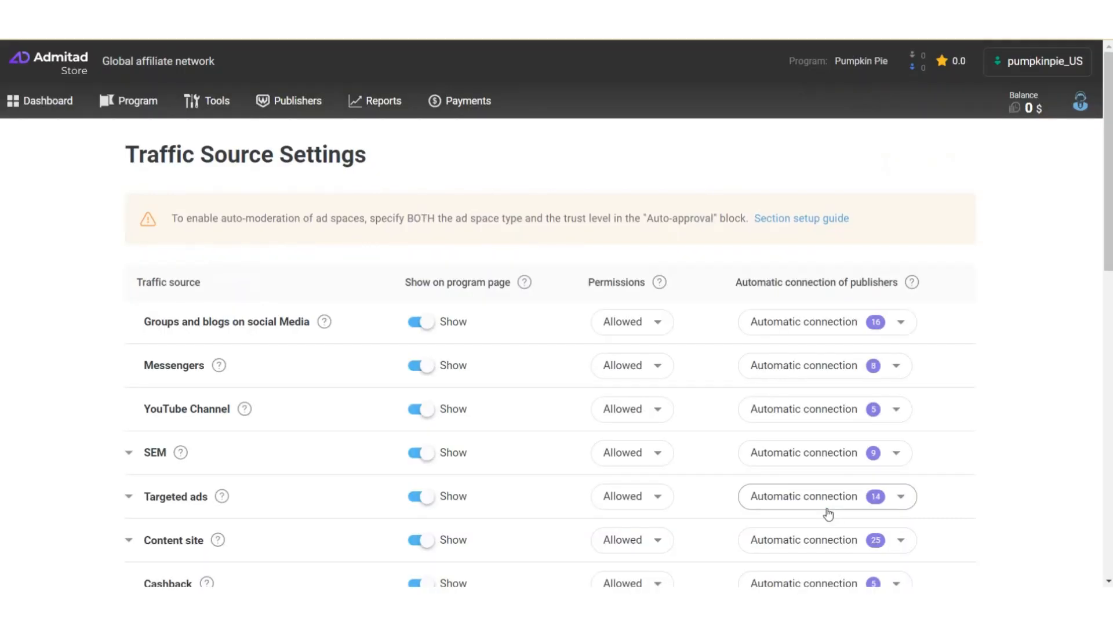
{"action": "scroll", "coordinate": [709, 422], "scroll_direction": "down", "scroll_amount": 1}
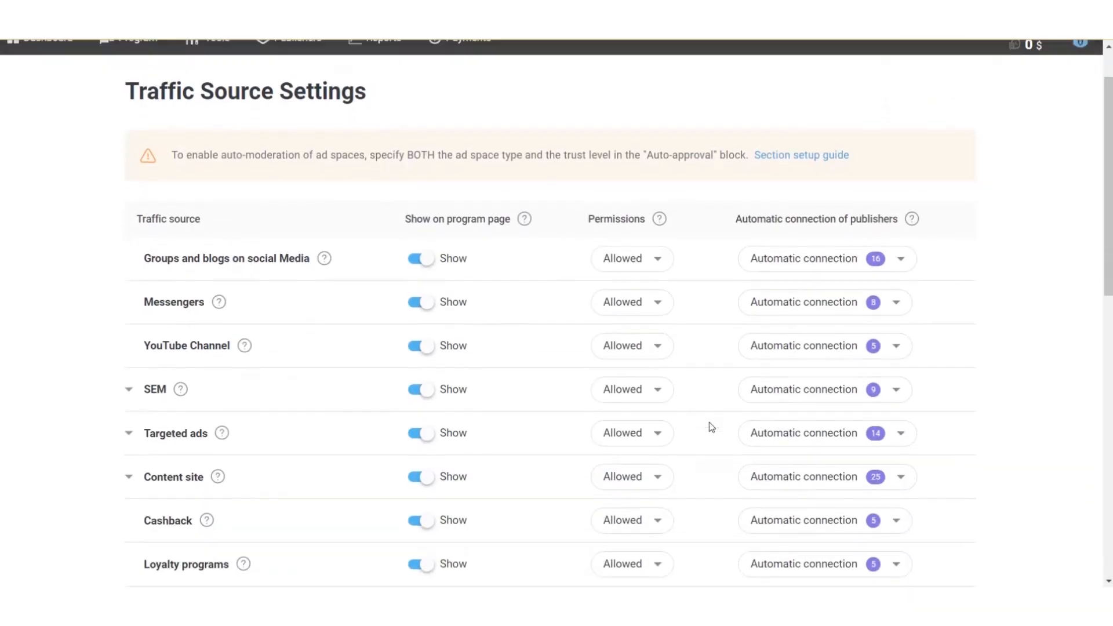
{"action": "scroll", "coordinate": [710, 423], "scroll_direction": "down", "scroll_amount": 3}
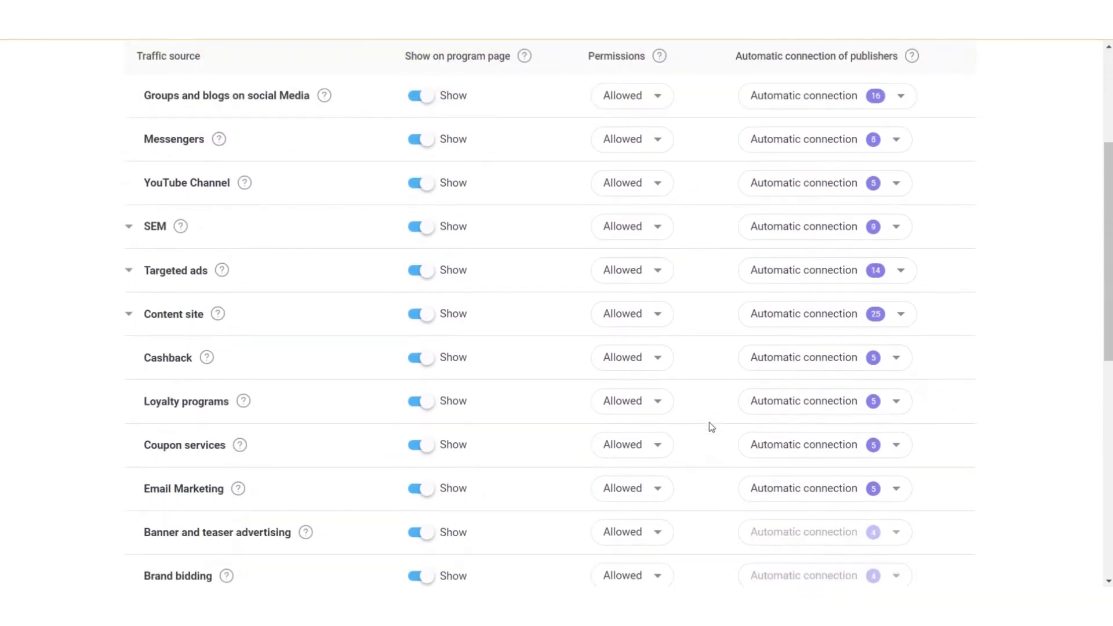
{"action": "scroll", "coordinate": [711, 427], "scroll_direction": "down", "scroll_amount": 4}
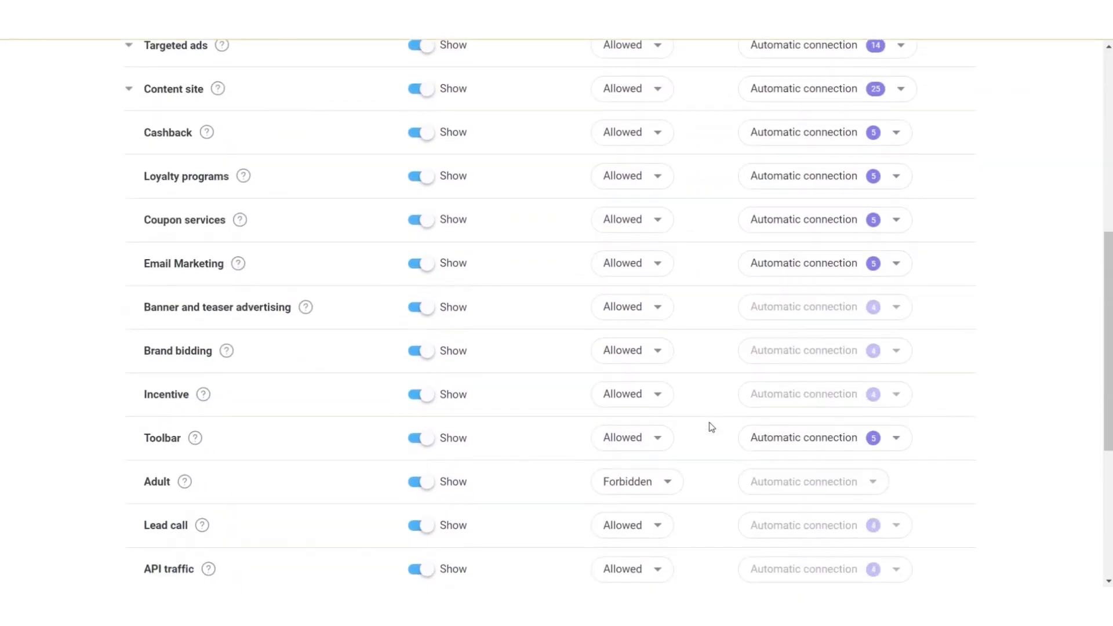
{"action": "scroll", "coordinate": [711, 427], "scroll_direction": "down", "scroll_amount": 4}
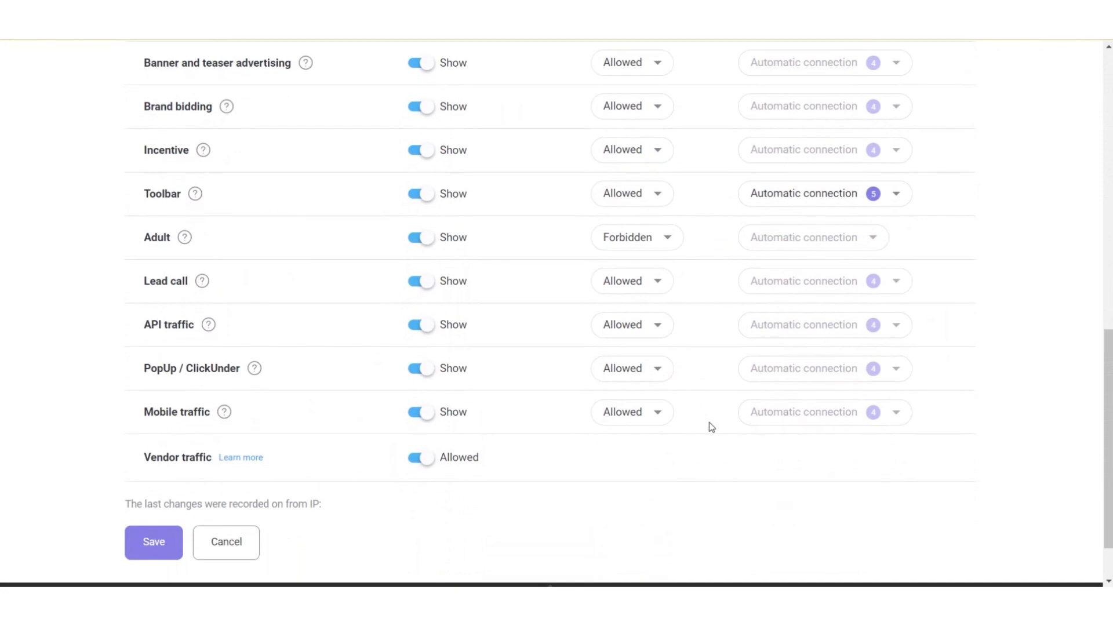
{"action": "scroll", "coordinate": [711, 428], "scroll_direction": "up", "scroll_amount": 7}
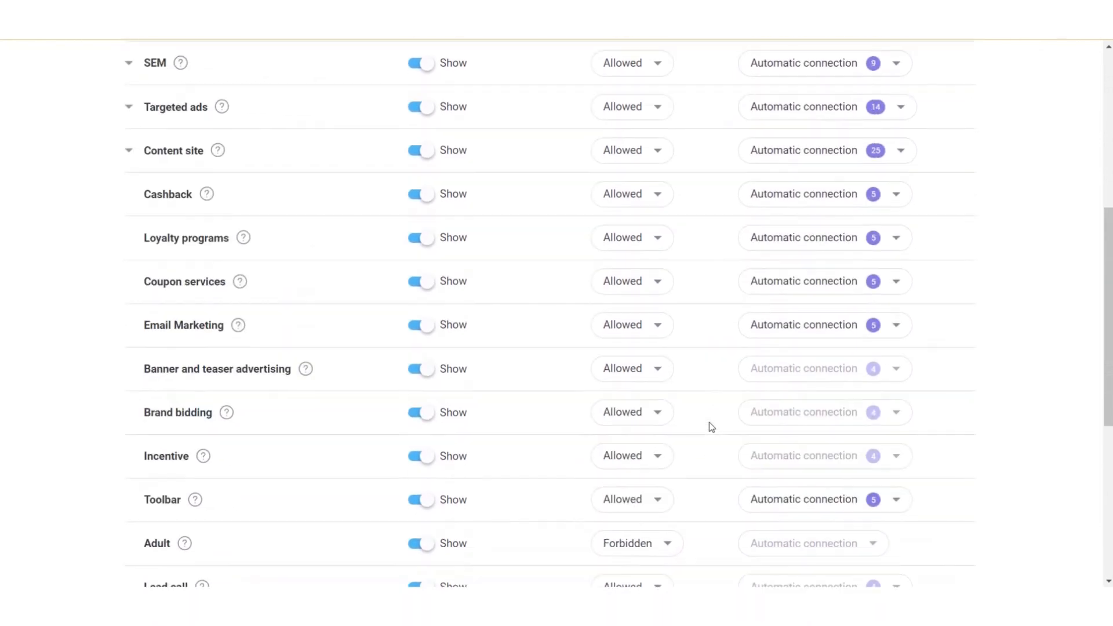
{"action": "scroll", "coordinate": [711, 427], "scroll_direction": "up", "scroll_amount": 4}
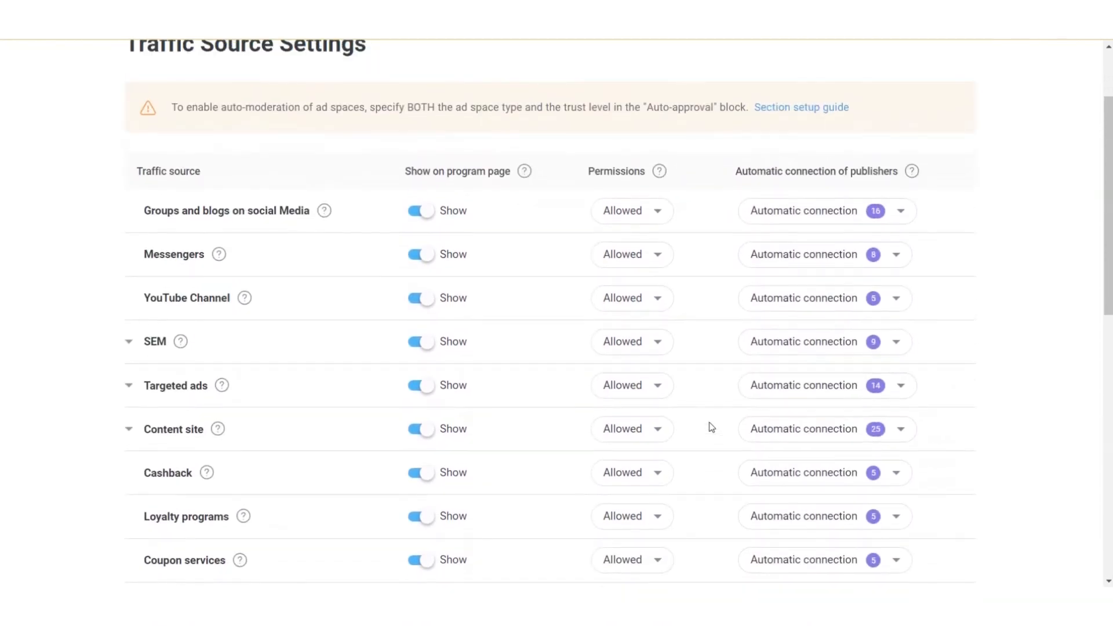
{"action": "scroll", "coordinate": [712, 427], "scroll_direction": "up", "scroll_amount": 2}
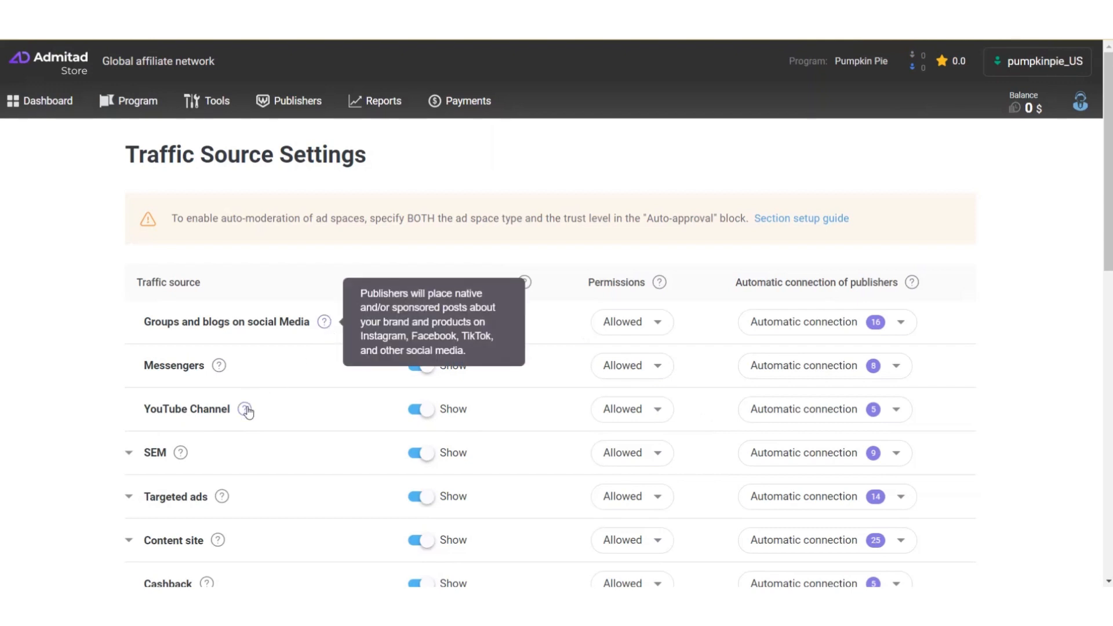
Examine the explanations for the traffic sources, program page visibility and permissions across the source list
{"action": "mouse_move", "coordinate": [247, 411]}
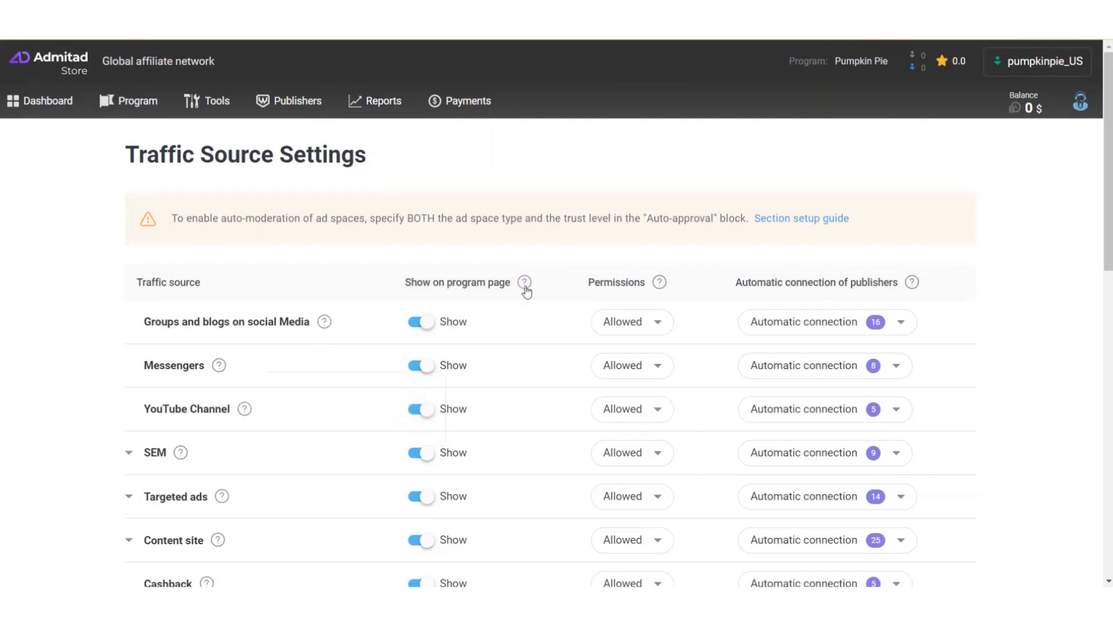
{"action": "mouse_move", "coordinate": [526, 291]}
{"action": "scroll", "coordinate": [519, 331], "scroll_direction": "down", "scroll_amount": 6}
{"action": "scroll", "coordinate": [516, 328], "scroll_direction": "down", "scroll_amount": 5}
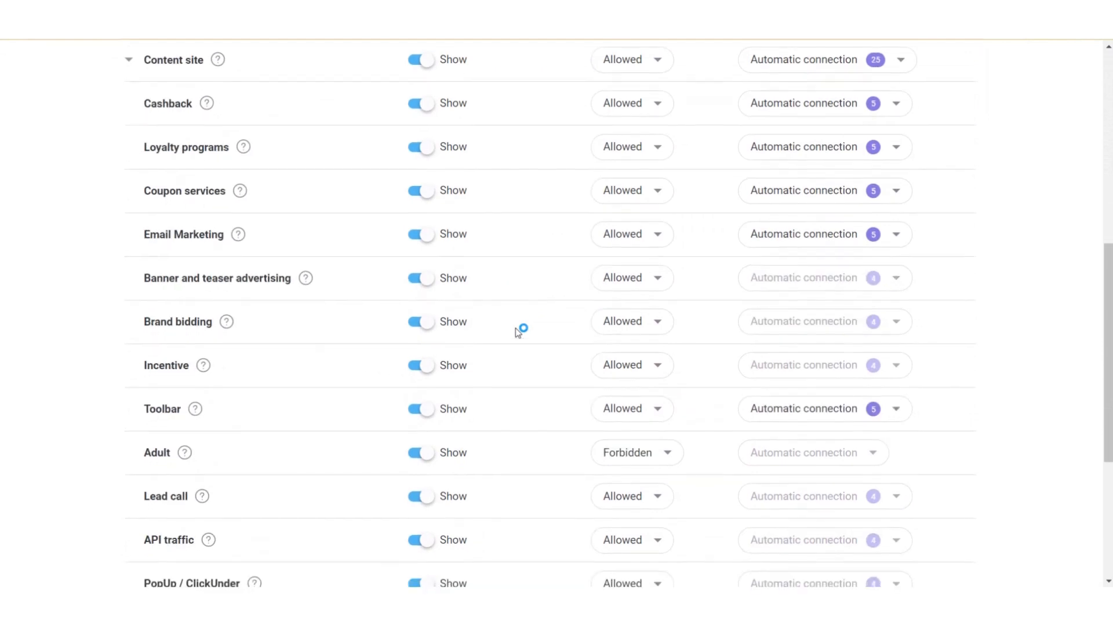
{"action": "scroll", "coordinate": [516, 328], "scroll_direction": "up", "scroll_amount": 7}
{"action": "scroll", "coordinate": [518, 332], "scroll_direction": "up", "scroll_amount": 4}
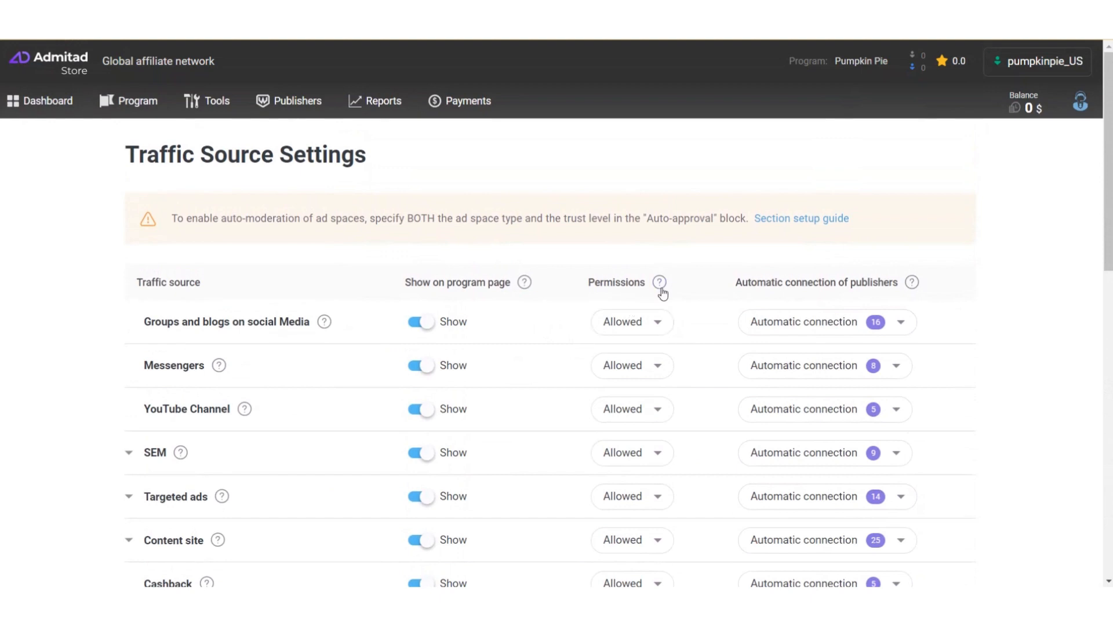
{"action": "mouse_move", "coordinate": [662, 294]}
{"action": "scroll", "coordinate": [583, 305], "scroll_direction": "down", "scroll_amount": 3}
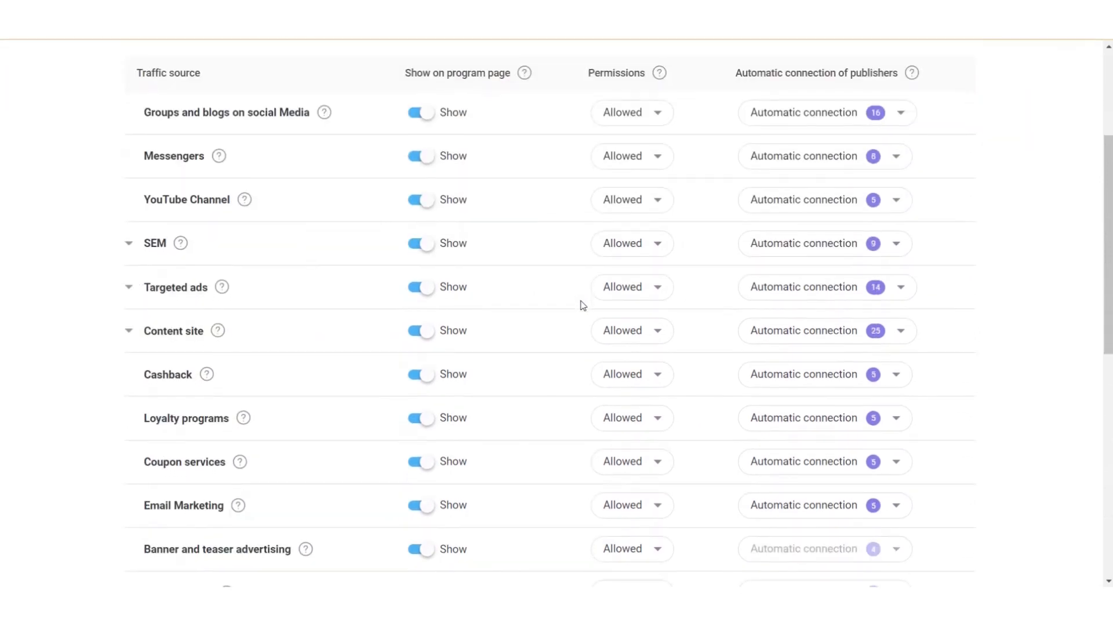
Check what brand bidding means and set its permission to Forbidden
{"action": "scroll", "coordinate": [583, 305], "scroll_direction": "down", "scroll_amount": 3}
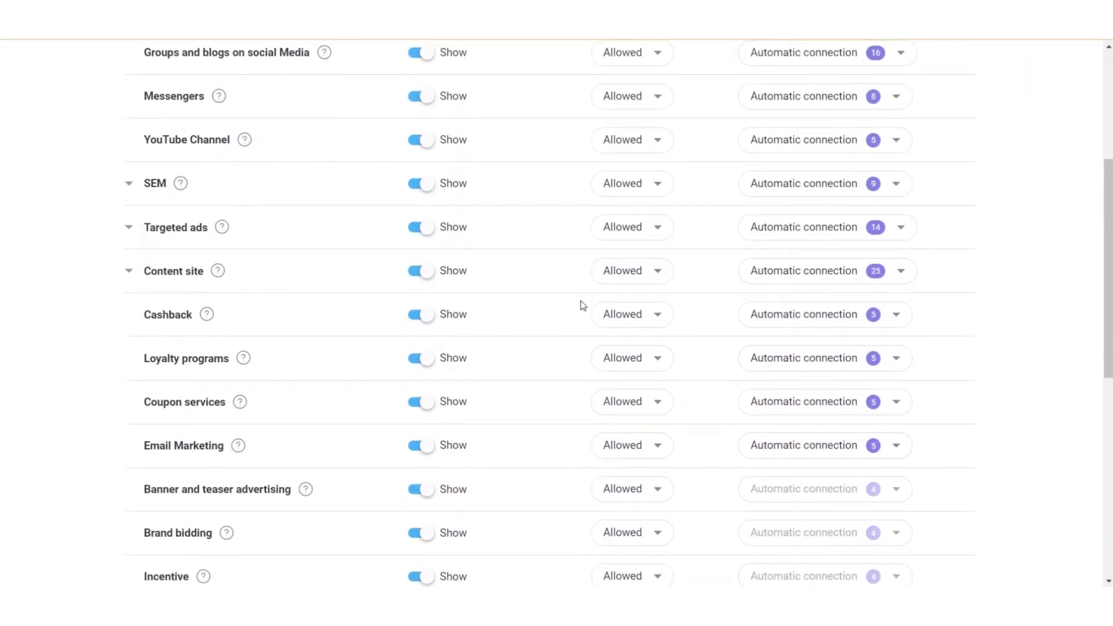
{"action": "scroll", "coordinate": [583, 305], "scroll_direction": "down", "scroll_amount": 2}
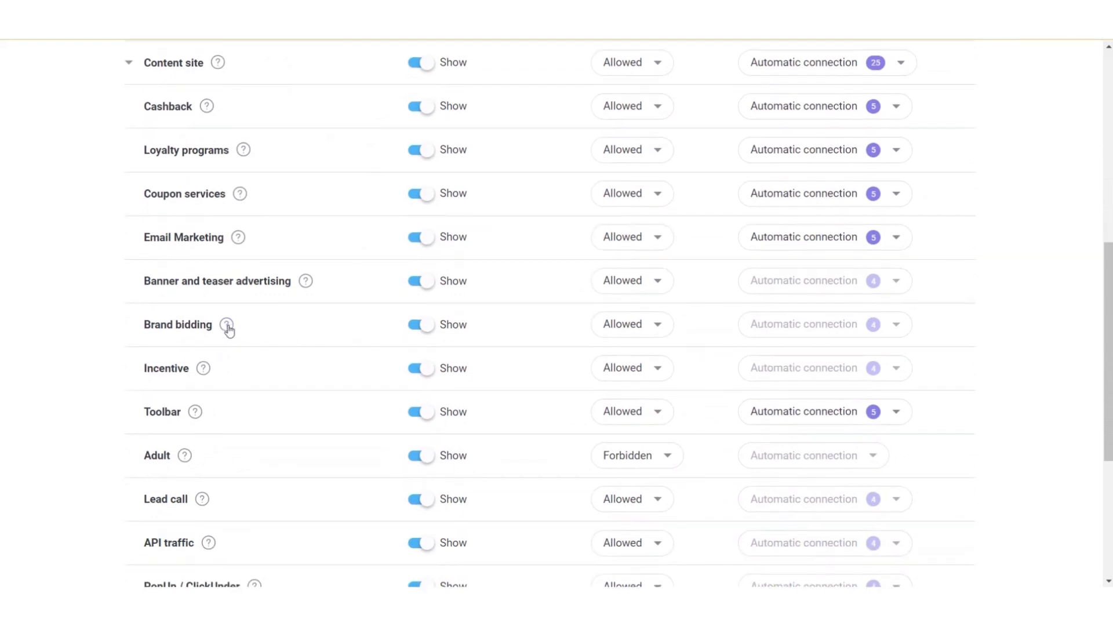
{"action": "mouse_move", "coordinate": [229, 328]}
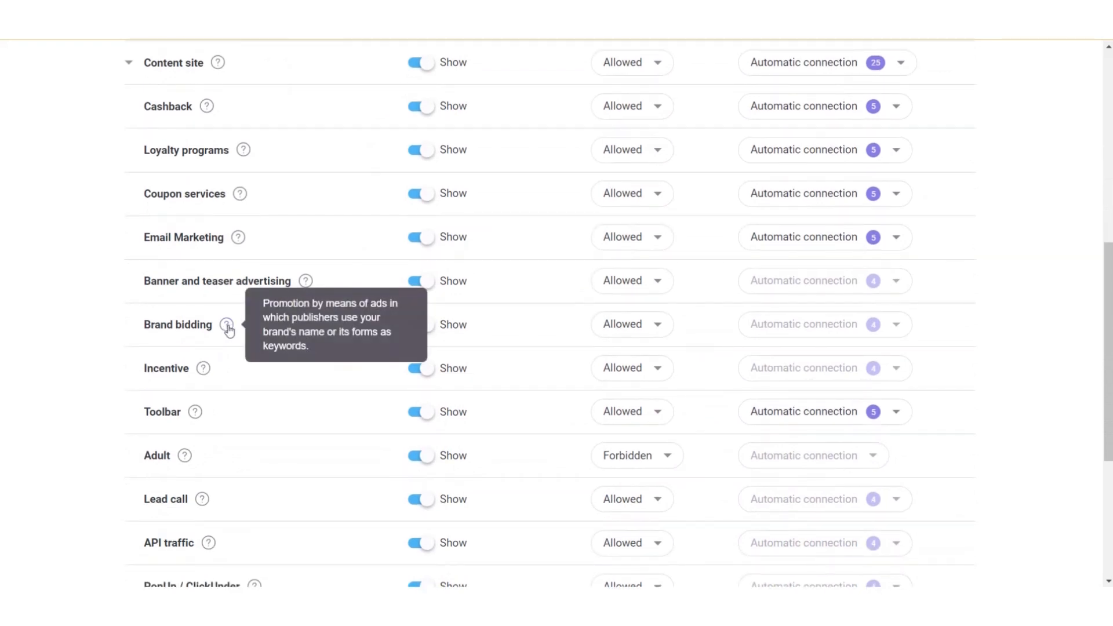
{"action": "left_click", "coordinate": [614, 330]}
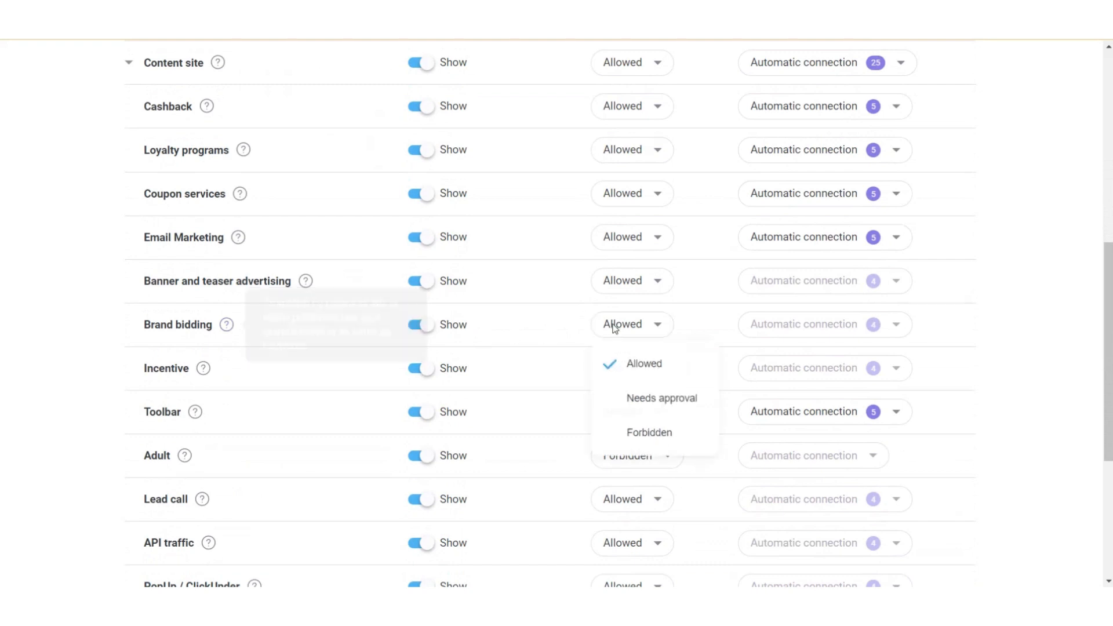
{"action": "left_click", "coordinate": [634, 436]}
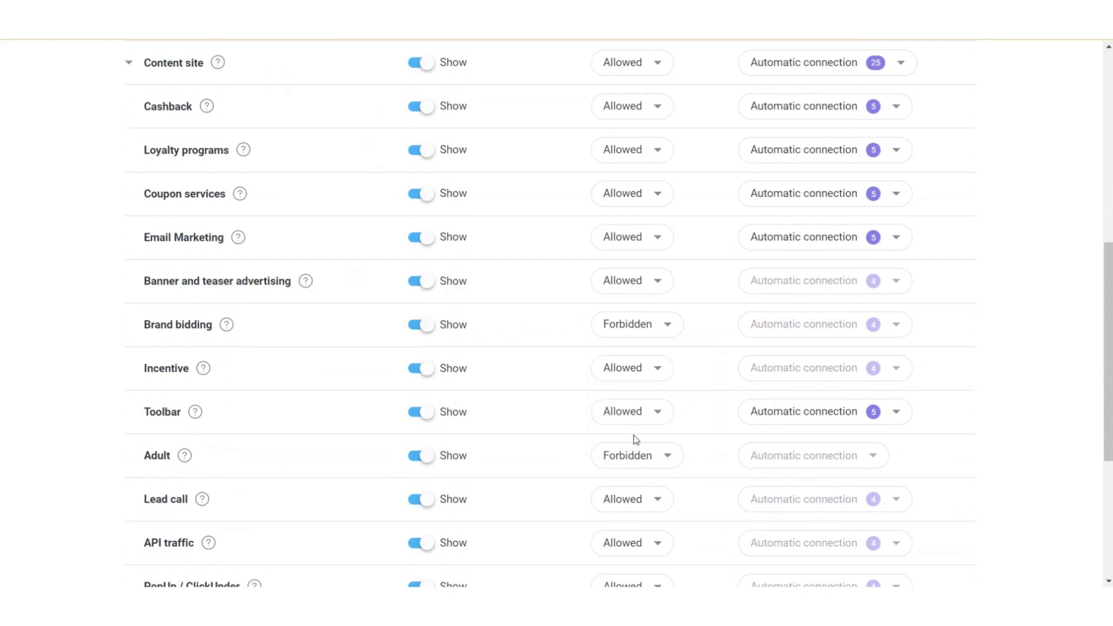
Expand the targeted ads sources and set the permission for TikTok to Forbidden
{"action": "scroll", "coordinate": [717, 366], "scroll_direction": "up", "scroll_amount": 4}
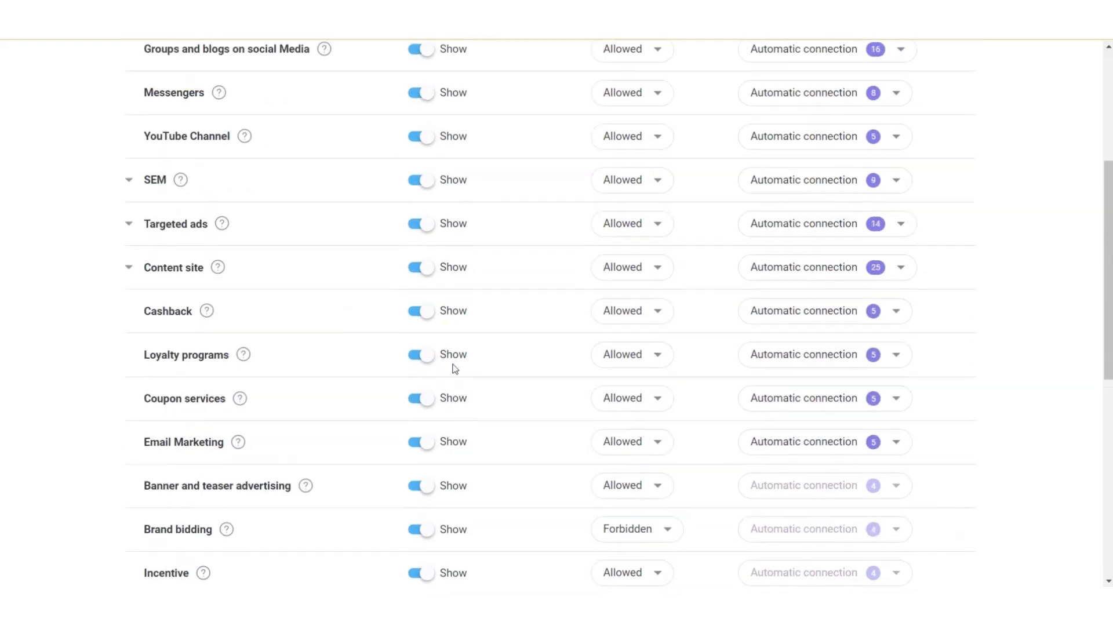
{"action": "left_click", "coordinate": [182, 226]}
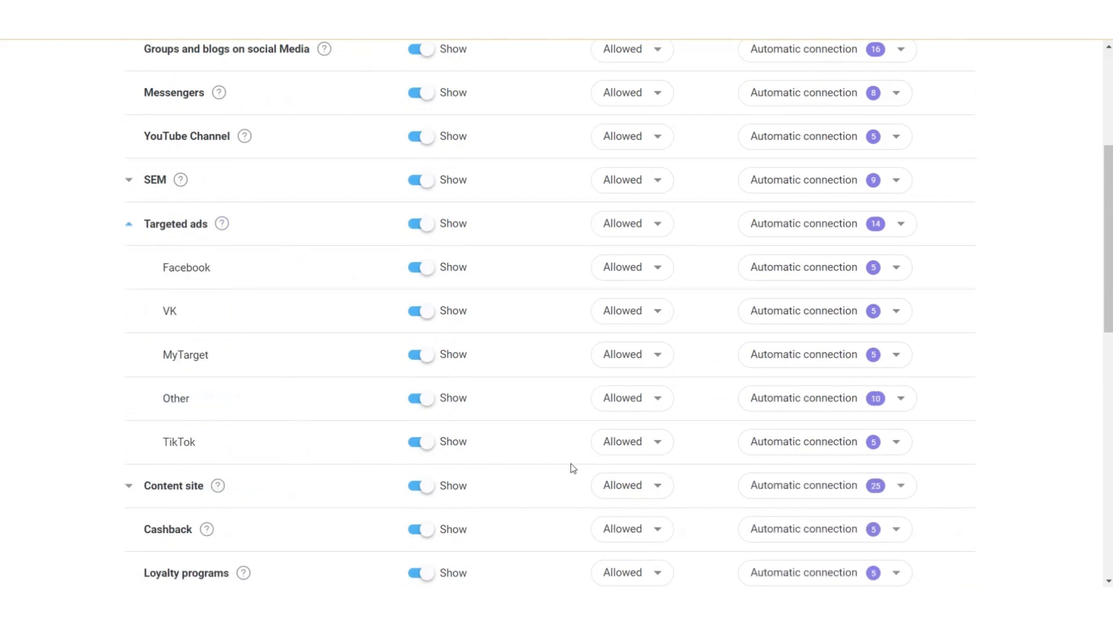
{"action": "left_click", "coordinate": [618, 455]}
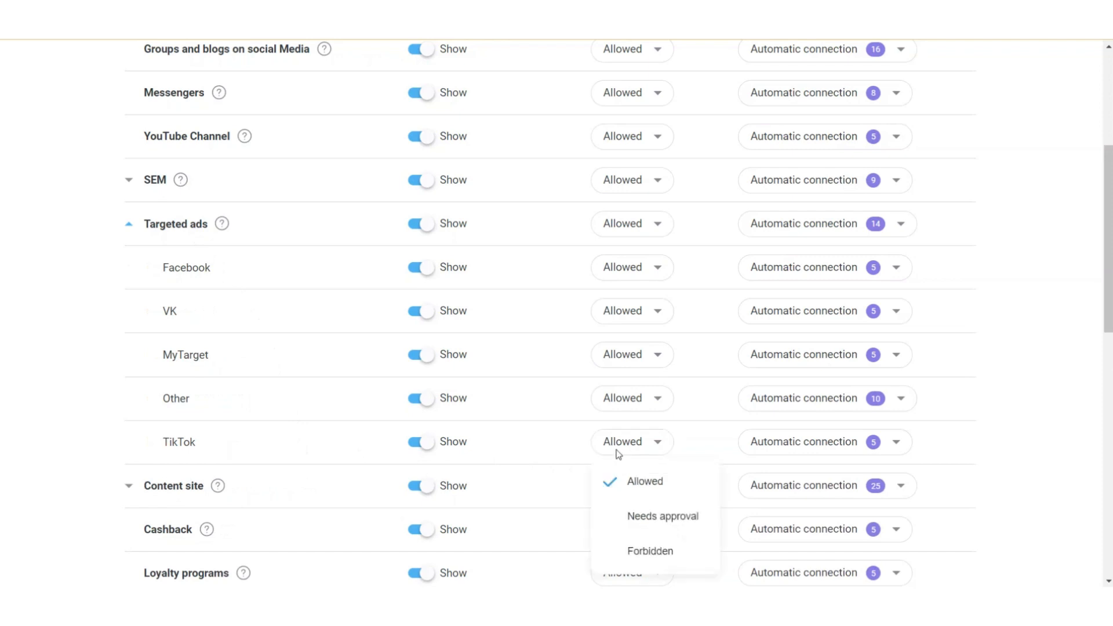
{"action": "left_click", "coordinate": [642, 550]}
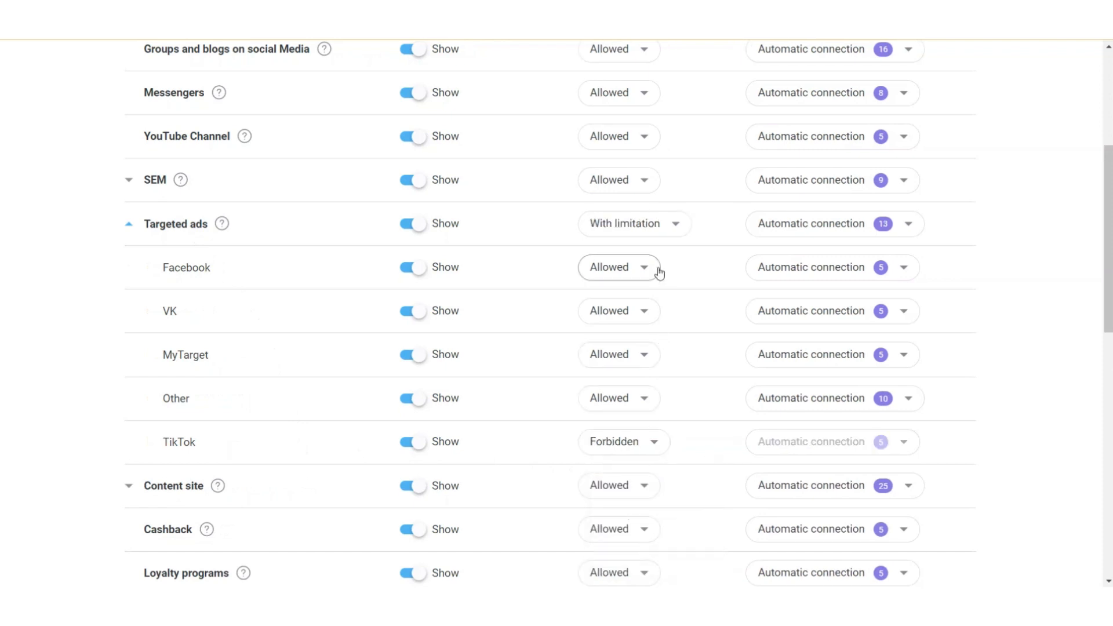
Examine the explanation of automatic publisher connection and the ad space types and account levels offered for Messengers
{"action": "scroll", "coordinate": [668, 252], "scroll_direction": "up", "scroll_amount": 4}
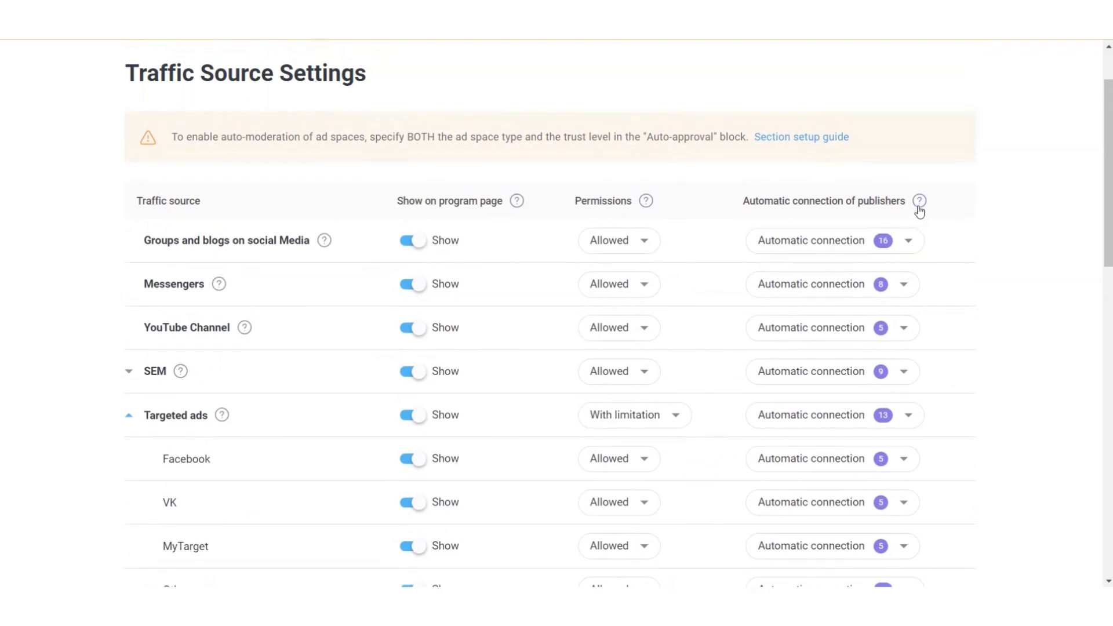
{"action": "mouse_move", "coordinate": [919, 209]}
{"action": "left_click", "coordinate": [908, 285]}
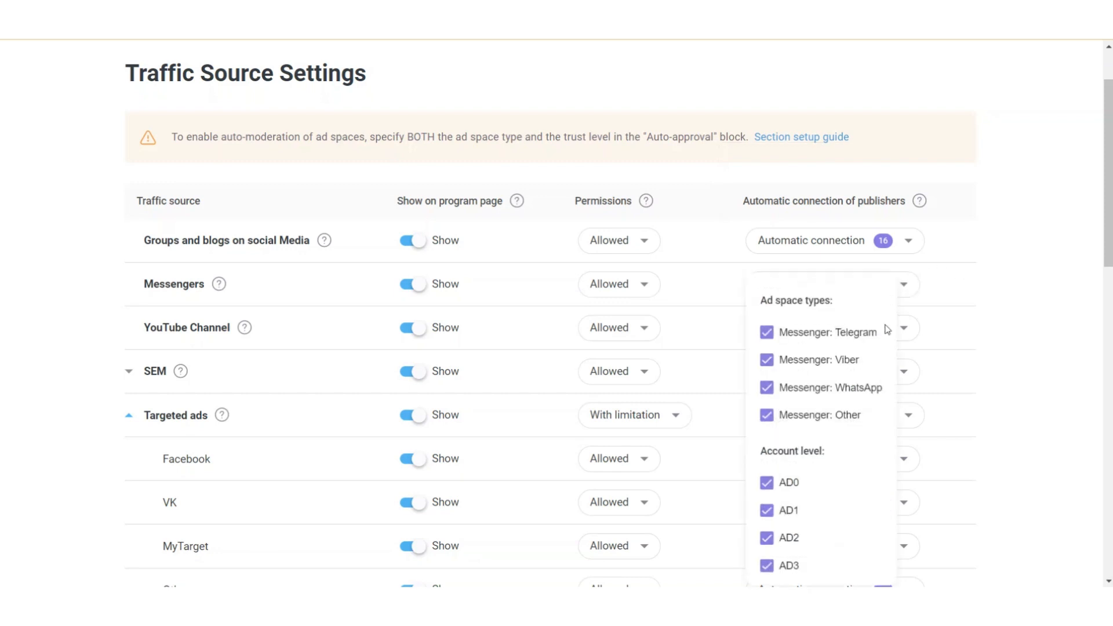
{"action": "scroll", "coordinate": [872, 449], "scroll_direction": "down", "scroll_amount": 1}
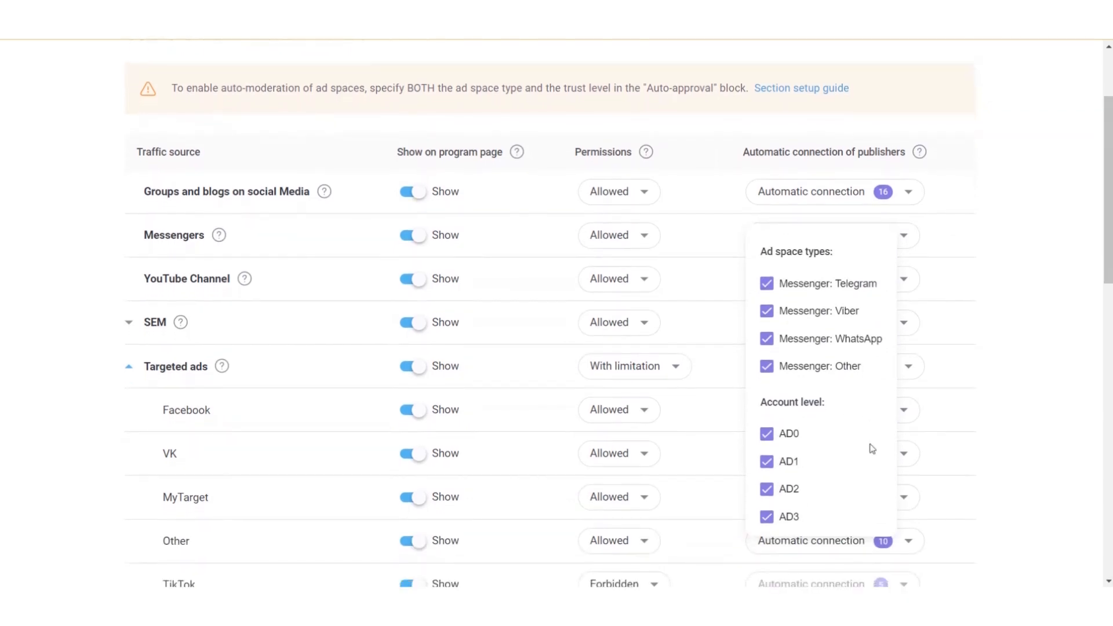
{"action": "left_click", "coordinate": [988, 397]}
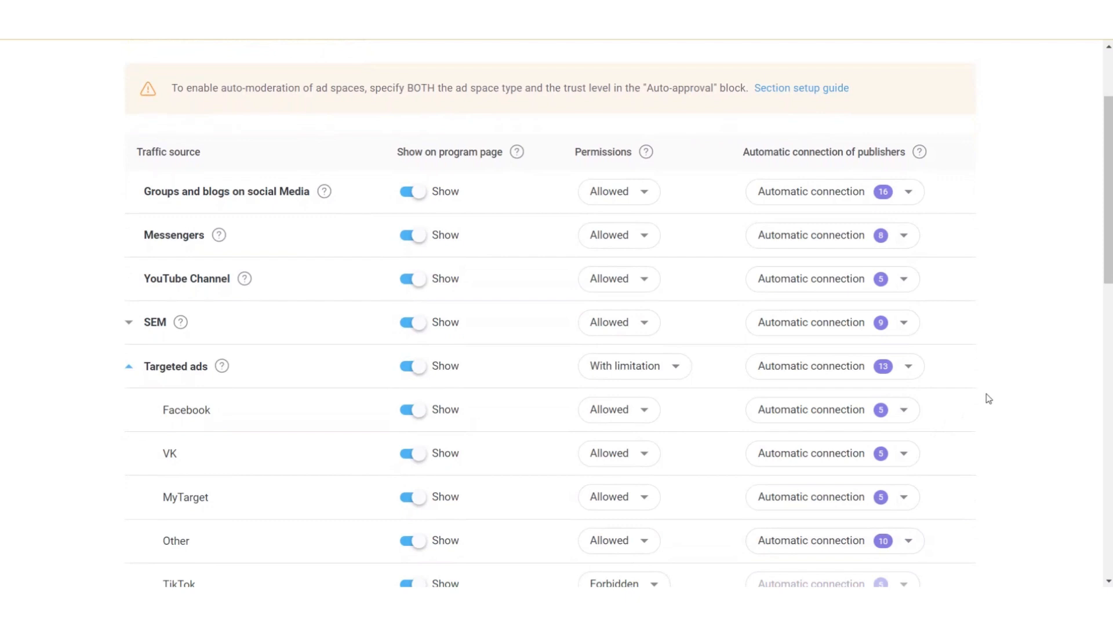
For SEM automatic connection, deselect the Google Ads, Yahoo, Yandex.Direct, Begun and Bing Ads ad space types
{"action": "left_click", "coordinate": [769, 327]}
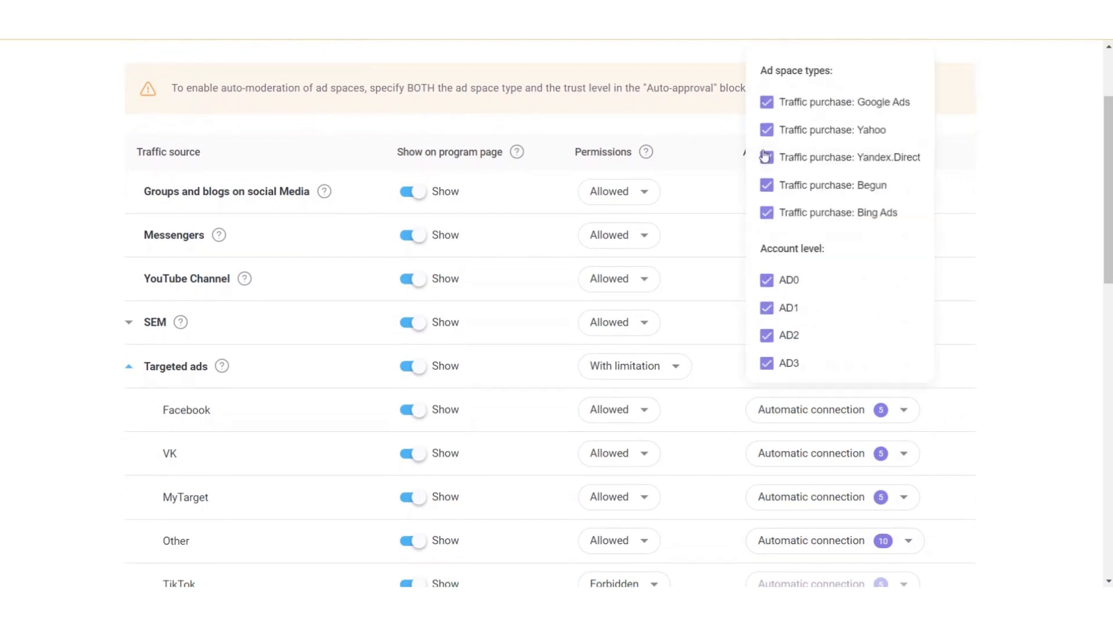
{"action": "left_click", "coordinate": [766, 103]}
{"action": "left_click", "coordinate": [767, 129]}
{"action": "left_click", "coordinate": [766, 157]}
{"action": "left_click", "coordinate": [767, 185]}
{"action": "left_click", "coordinate": [767, 214]}
{"action": "left_click", "coordinate": [979, 316]}
Save the traffic source settings
{"action": "scroll", "coordinate": [980, 317], "scroll_direction": "down", "scroll_amount": 10}
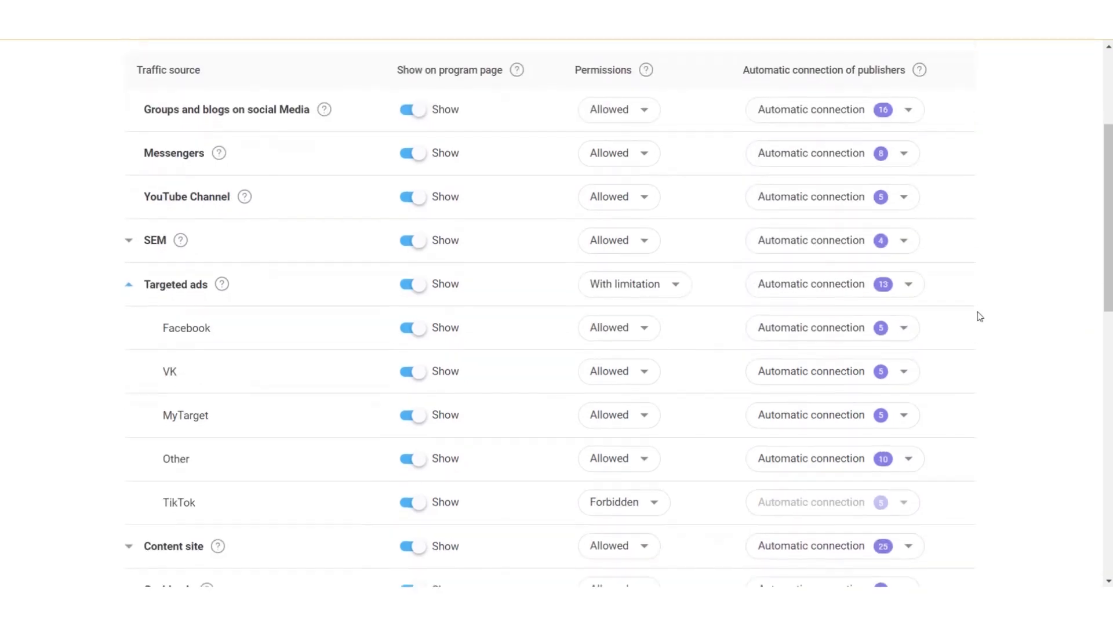
{"action": "scroll", "coordinate": [980, 316], "scroll_direction": "down", "scroll_amount": 3}
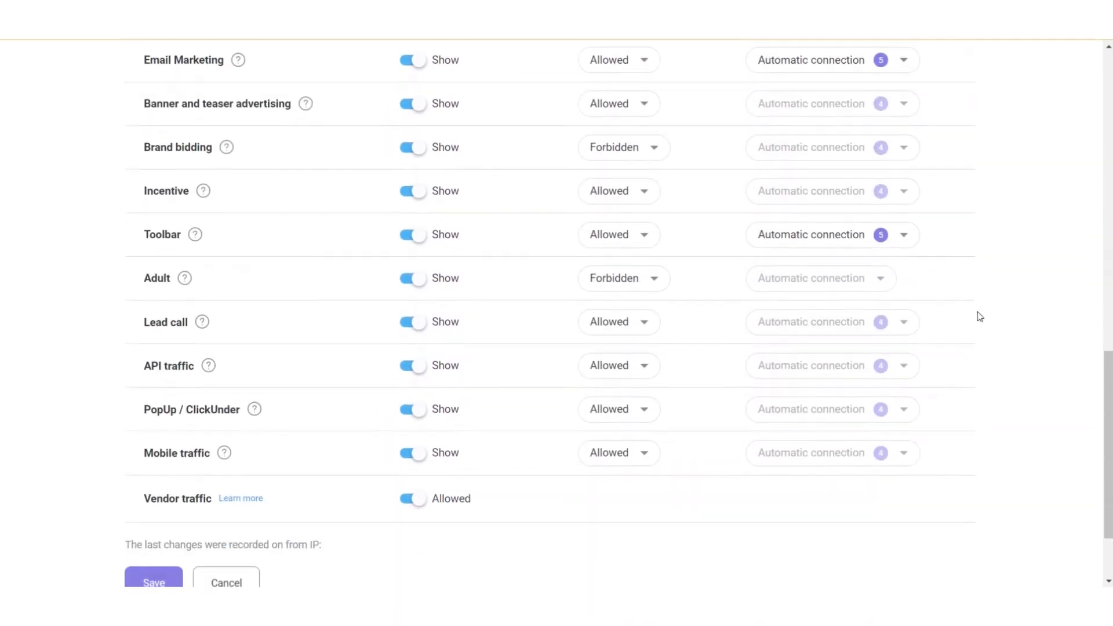
{"action": "left_click", "coordinate": [167, 533]}
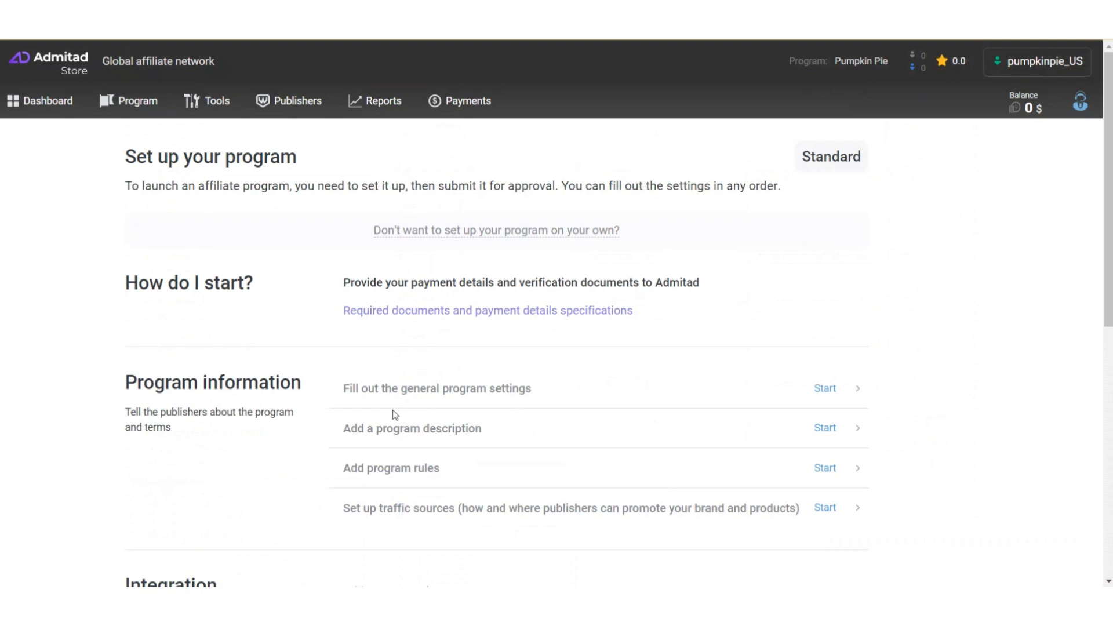
Open the target action setup from the program setup list and start adding the first action
{"action": "scroll", "coordinate": [572, 443], "scroll_direction": "down", "scroll_amount": 3}
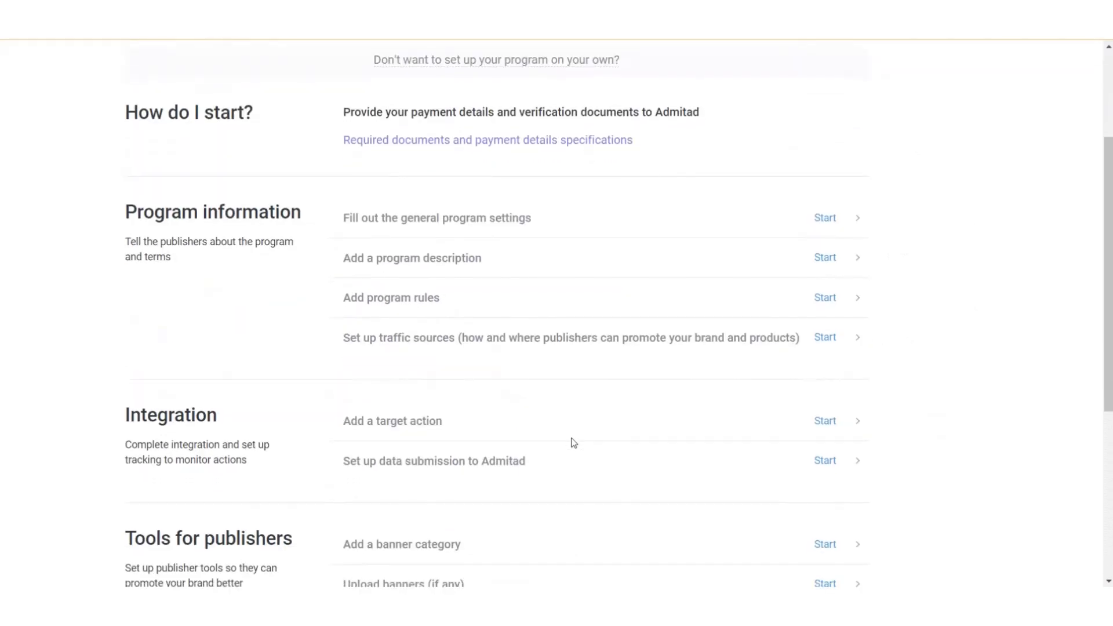
{"action": "scroll", "coordinate": [573, 442], "scroll_direction": "down", "scroll_amount": 1}
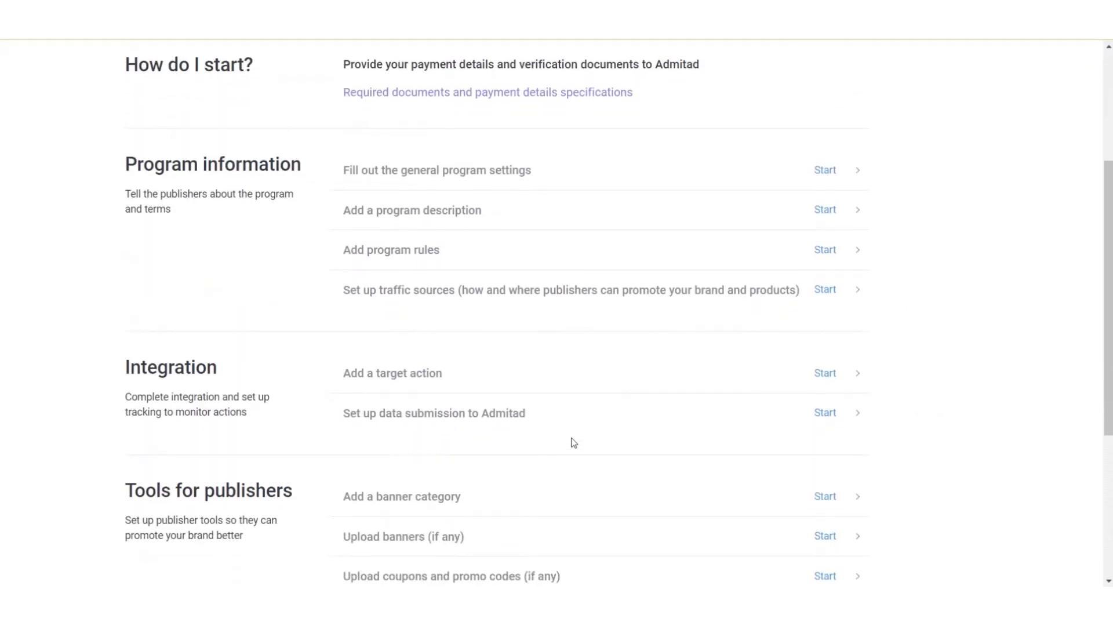
{"action": "left_click", "coordinate": [825, 373]}
{"action": "scroll", "coordinate": [877, 281], "scroll_direction": "down", "scroll_amount": 2}
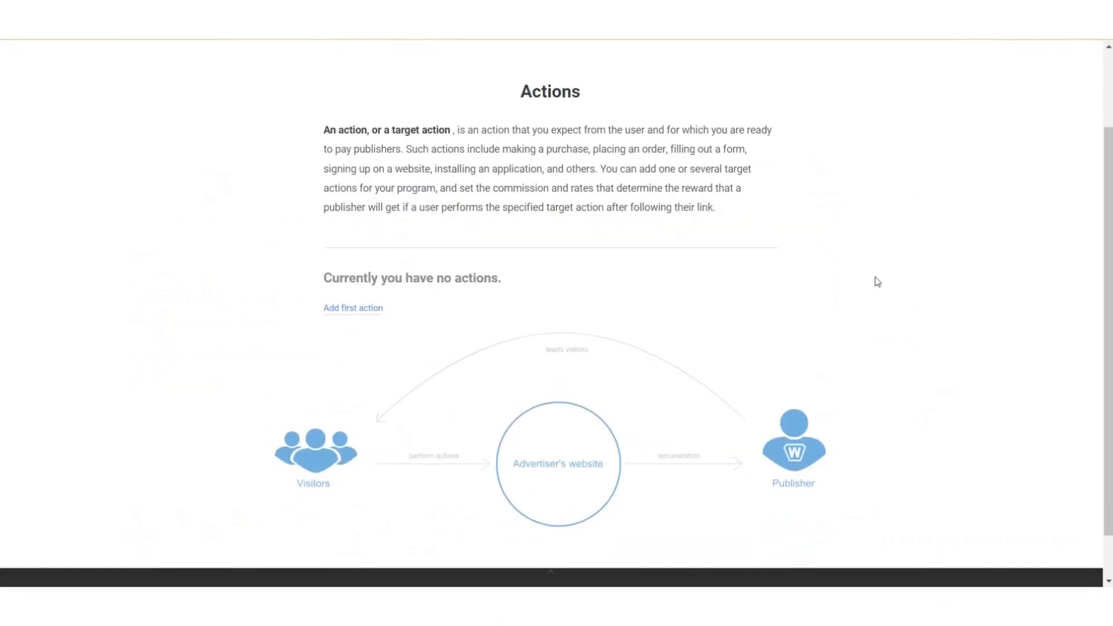
{"action": "left_click", "coordinate": [365, 316]}
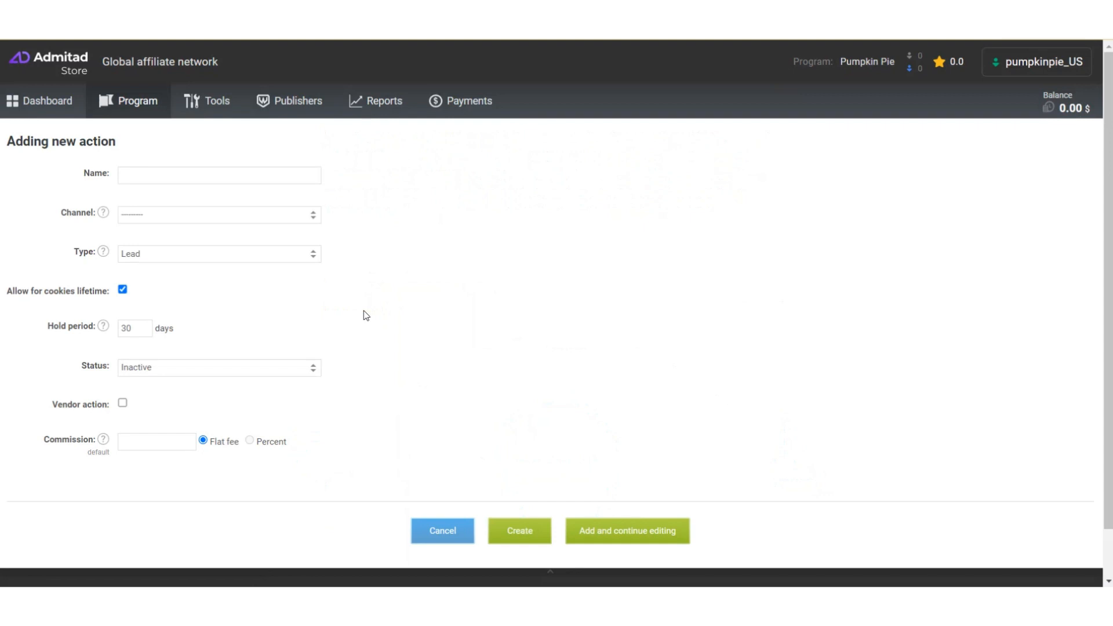
Name the new action "Paid order" and set its type to Sale
{"action": "left_click", "coordinate": [272, 177]}
{"action": "type", "text": "Pai"}
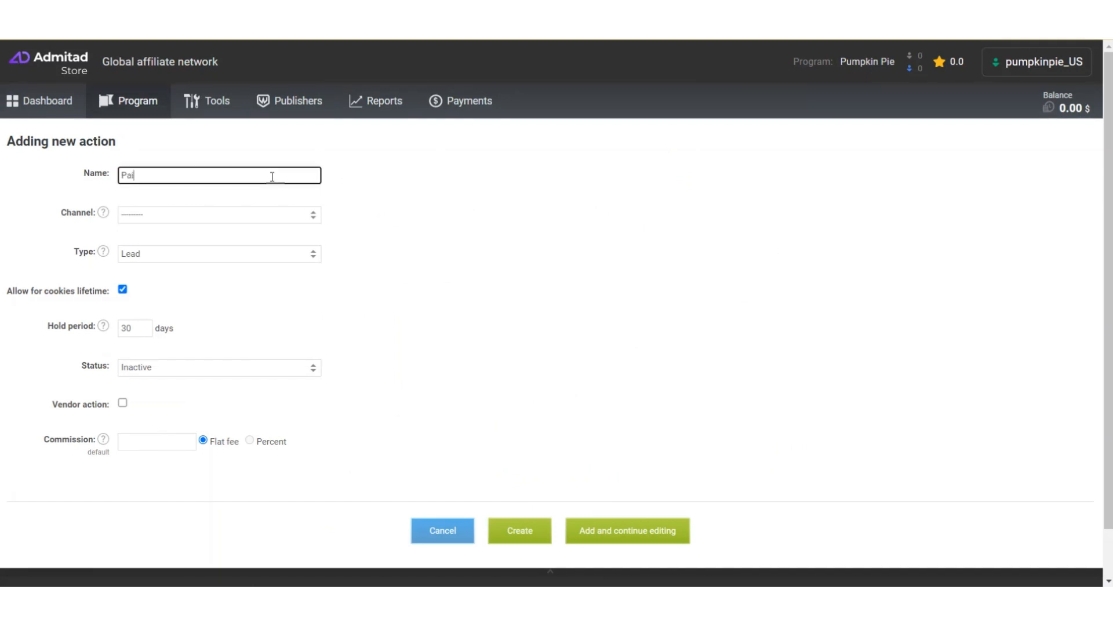
{"action": "type", "text": "d order"}
{"action": "left_click", "coordinate": [360, 203]}
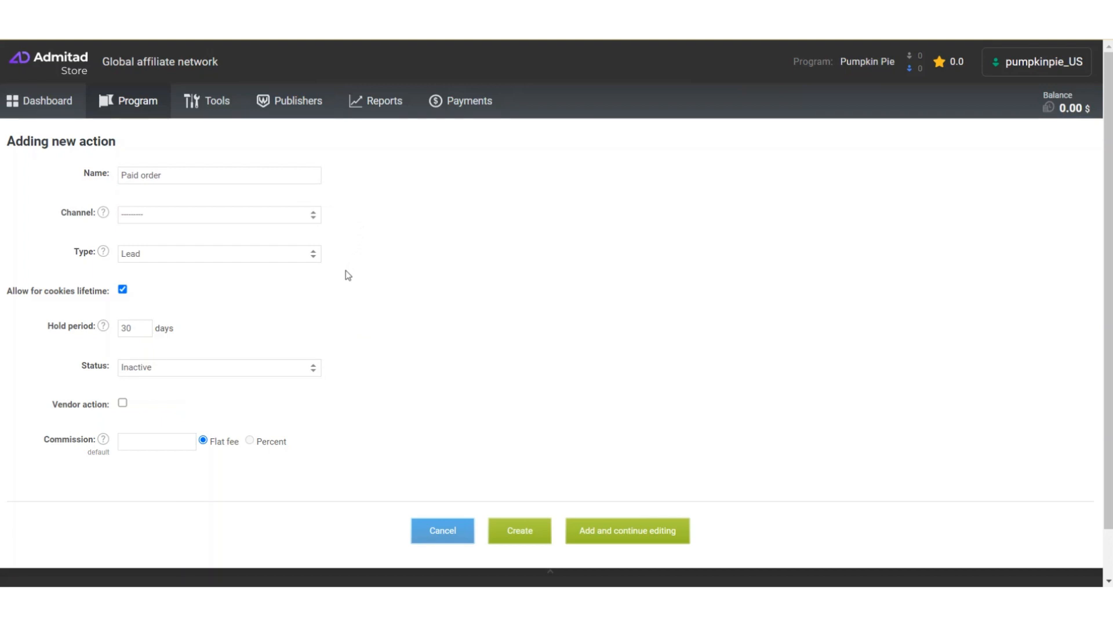
{"action": "left_click", "coordinate": [284, 254]}
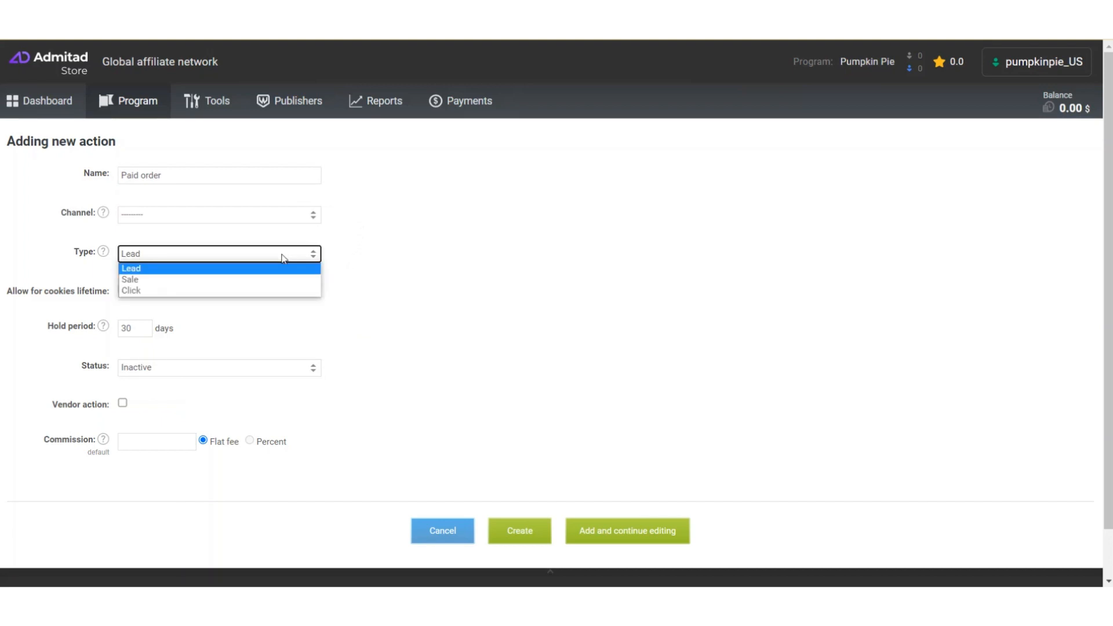
{"action": "left_click", "coordinate": [265, 282]}
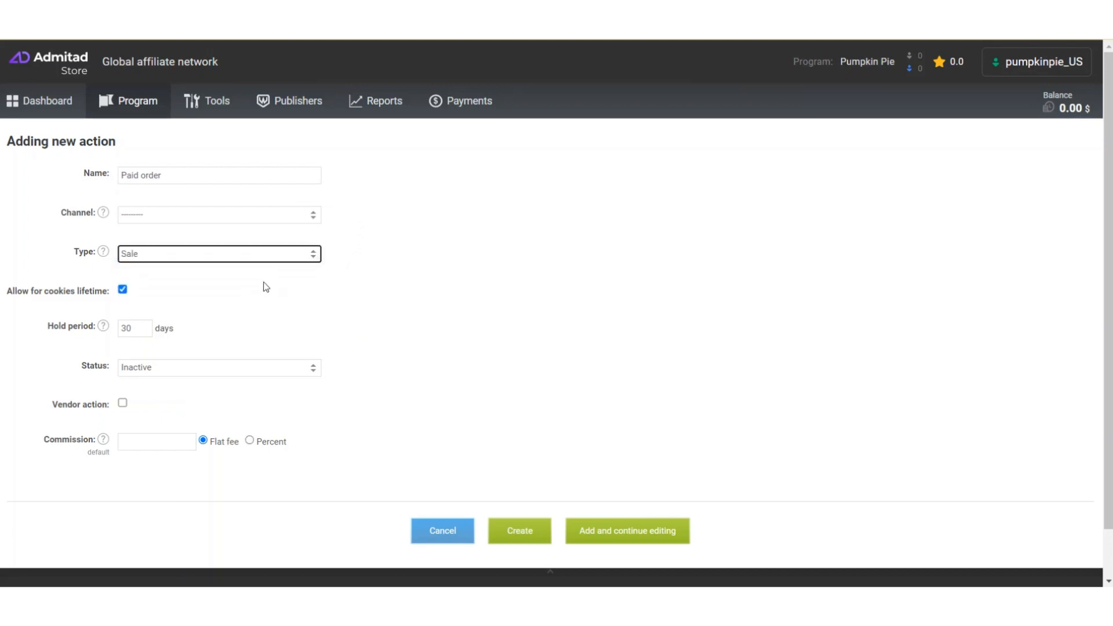
{"action": "left_click", "coordinate": [332, 337]}
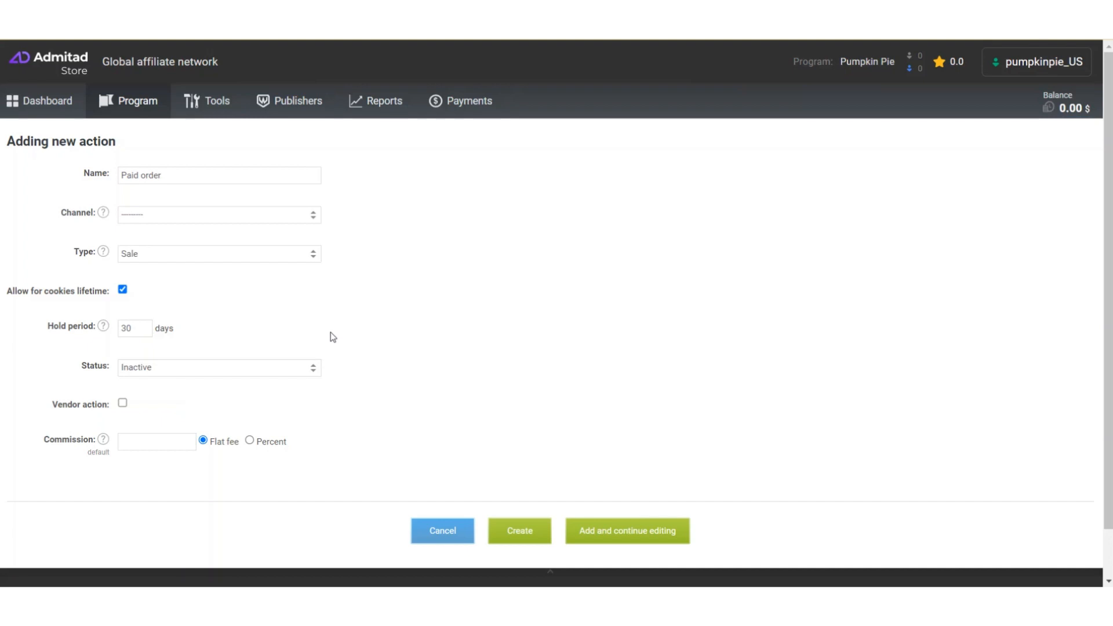
Set the status of the new action to Active
{"action": "scroll", "coordinate": [333, 337], "scroll_direction": "down", "scroll_amount": 1}
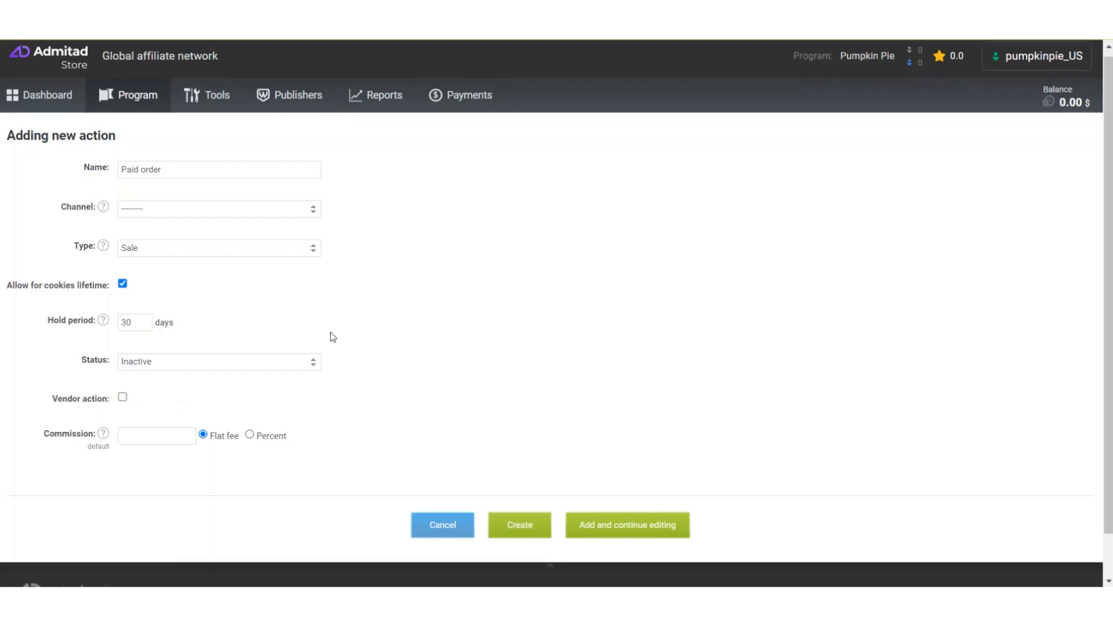
{"action": "left_click", "coordinate": [291, 365]}
{"action": "left_click", "coordinate": [285, 374]}
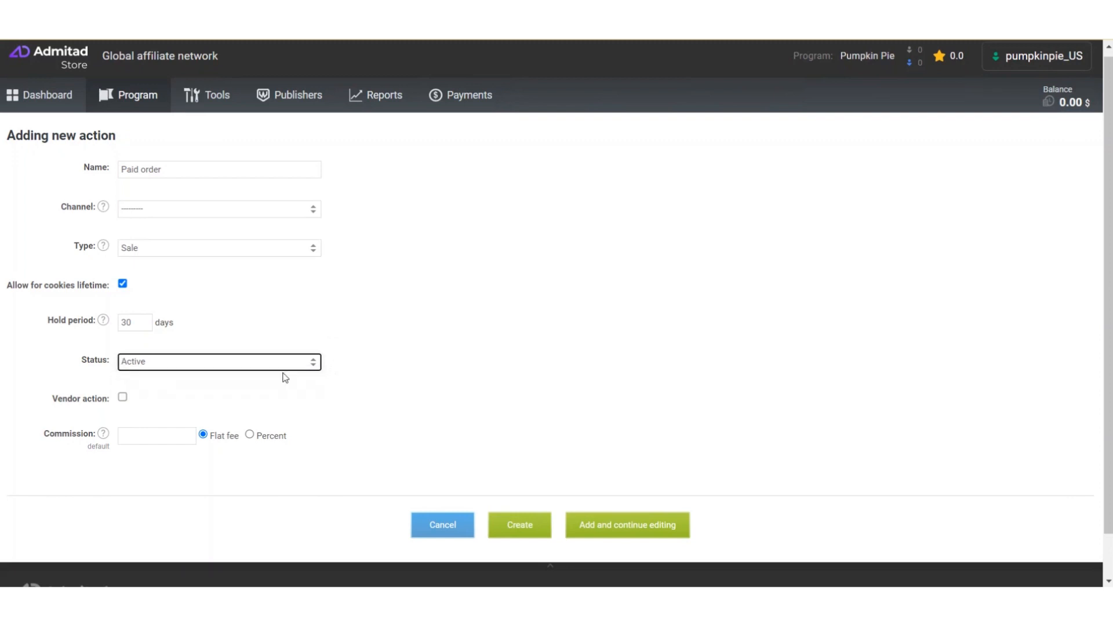
{"action": "left_click", "coordinate": [305, 412]}
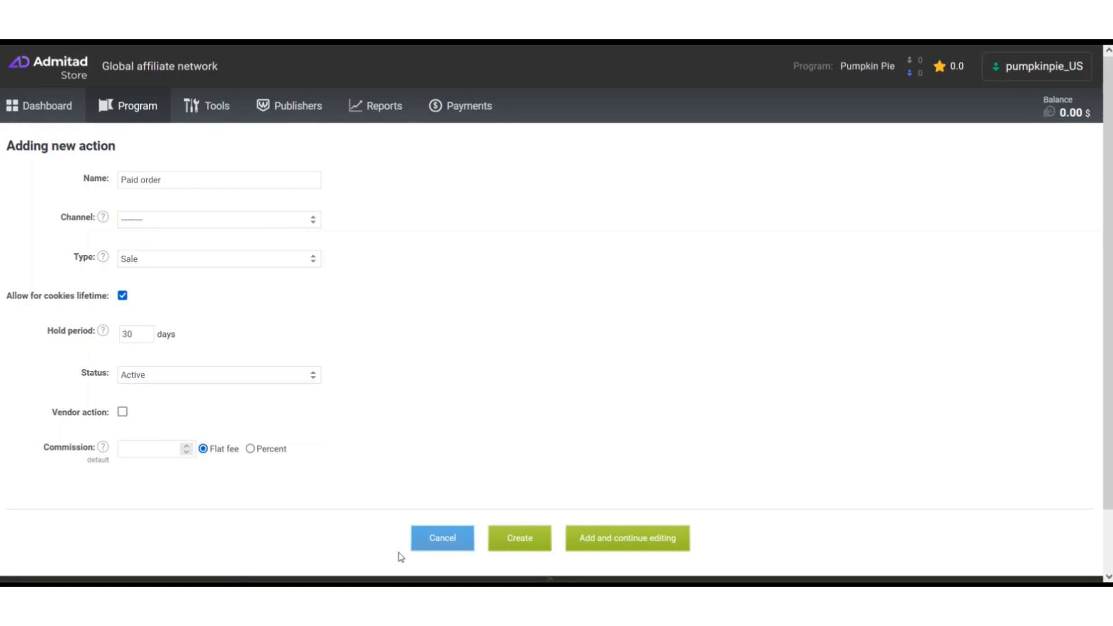
In Calculator, work out 15 × 0.3, clear the result and compute 15 − 4.5
{"action": "type", "text": "15"}
{"action": "type", "text": "*"}
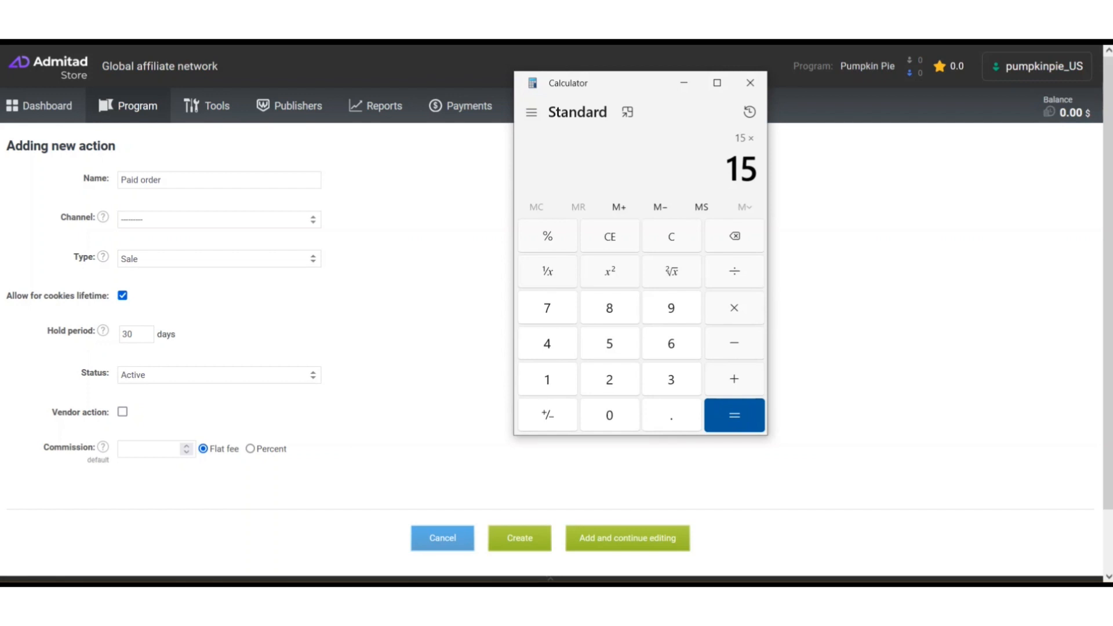
{"action": "type", "text": "0.3"}
{"action": "key", "text": "Return"}
{"action": "left_click", "coordinate": [682, 233]}
{"action": "type", "text": "15 - 4.5"}
{"action": "key", "text": "Return"}
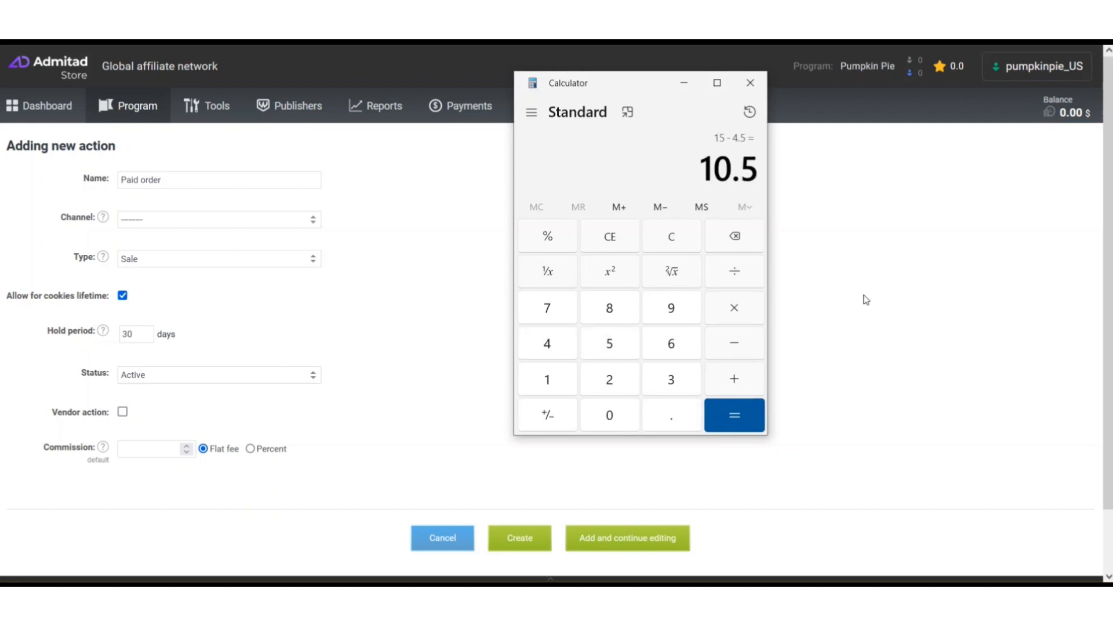
Return from Calculator to the new action form, set the commission to 10.5 percent, and create the action
{"action": "left_click", "coordinate": [439, 356]}
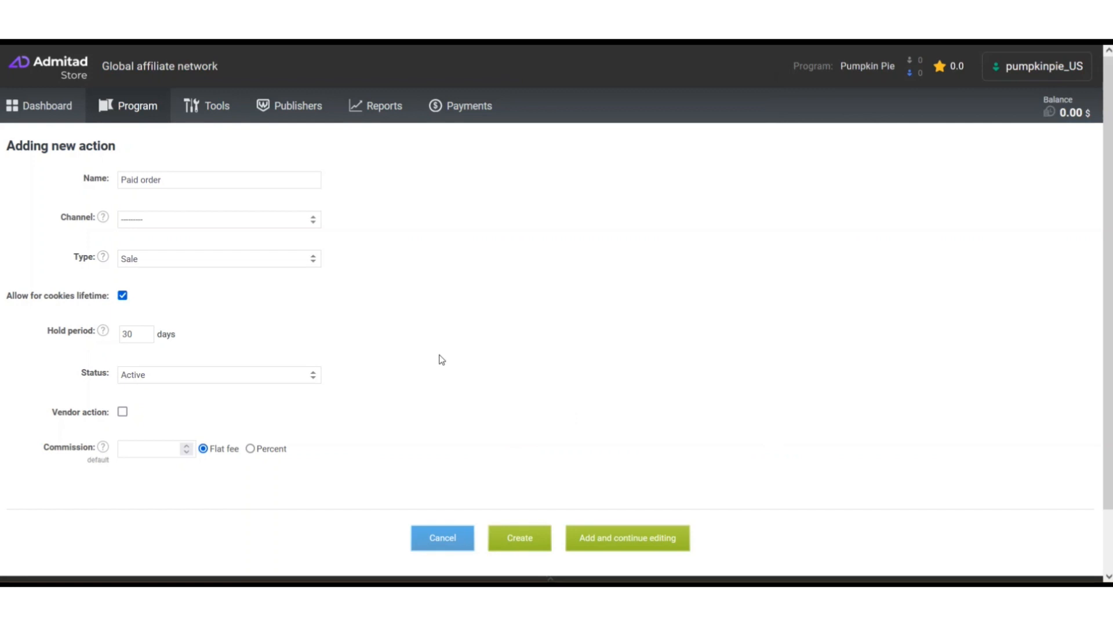
{"action": "left_click", "coordinate": [150, 442]}
{"action": "type", "text": "10.5"}
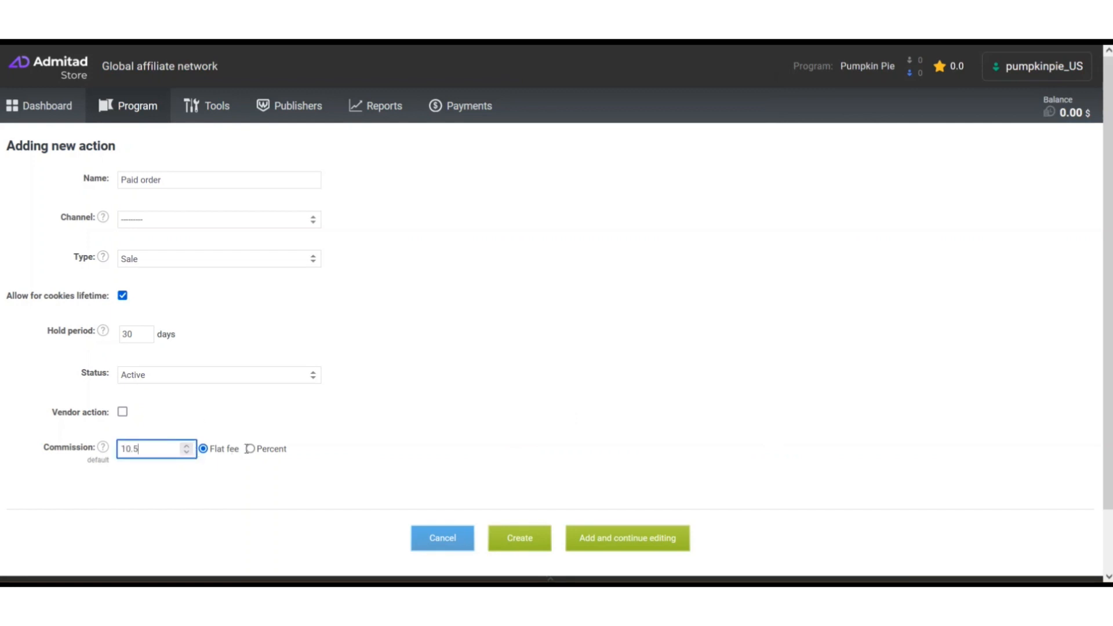
{"action": "left_click", "coordinate": [250, 449]}
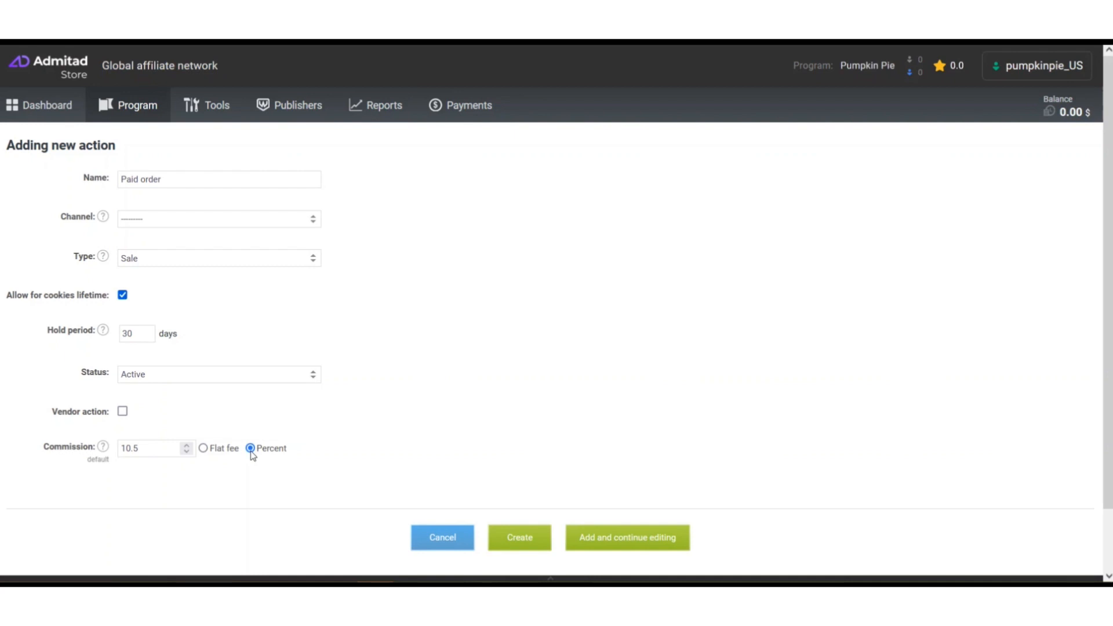
{"action": "left_click", "coordinate": [517, 544]}
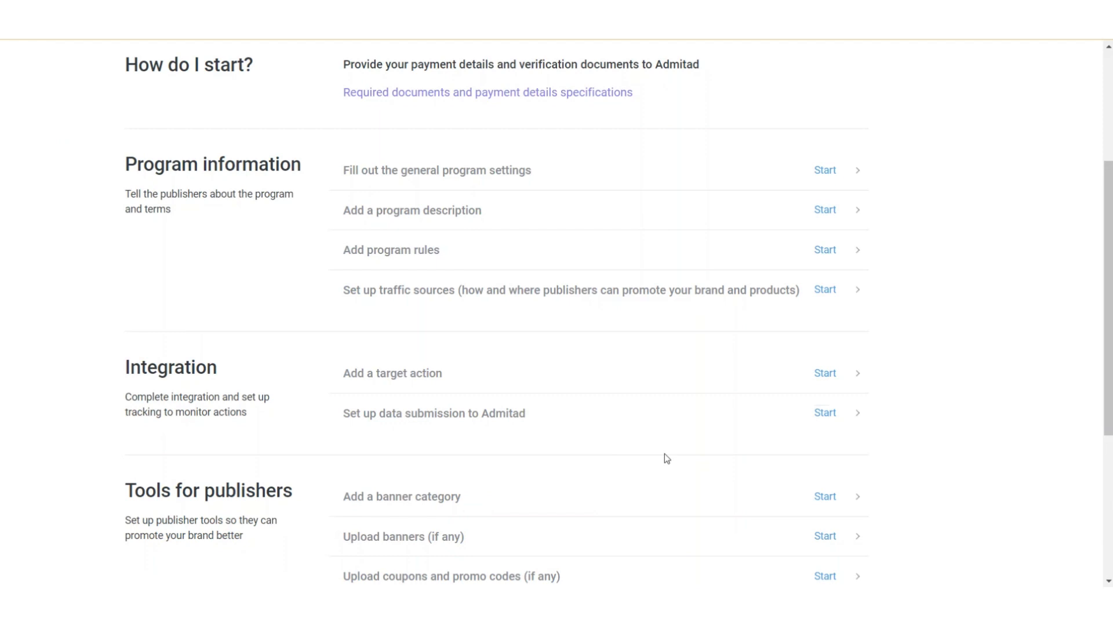
Open the data submission setup, view the custom integration methods, and continue with Shopify as the plugin integration method
{"action": "left_click", "coordinate": [822, 422]}
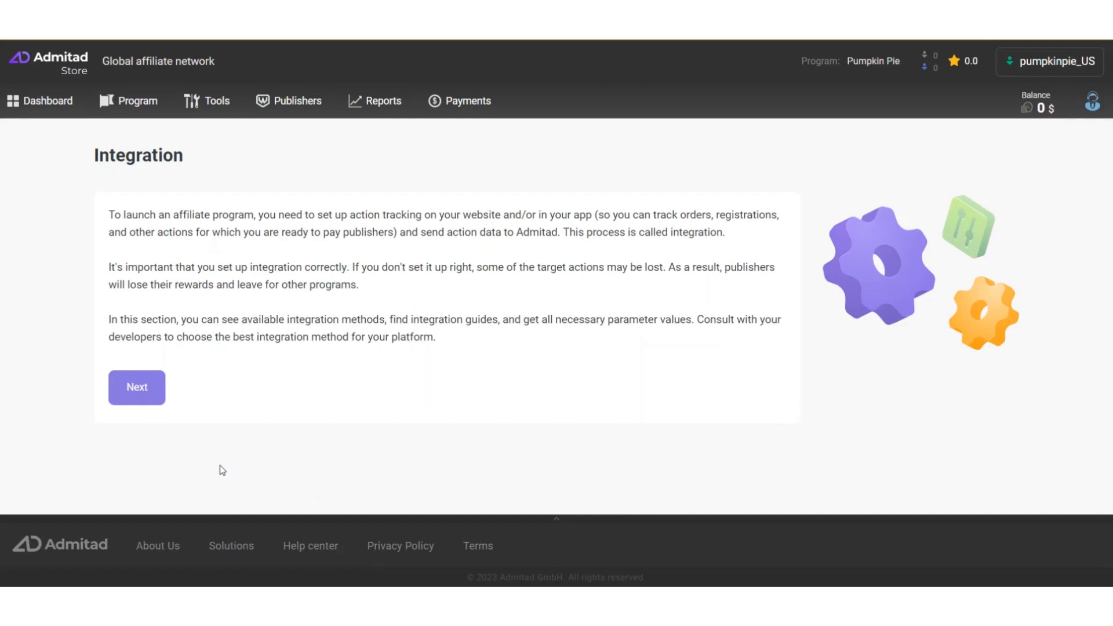
{"action": "left_click", "coordinate": [137, 387]}
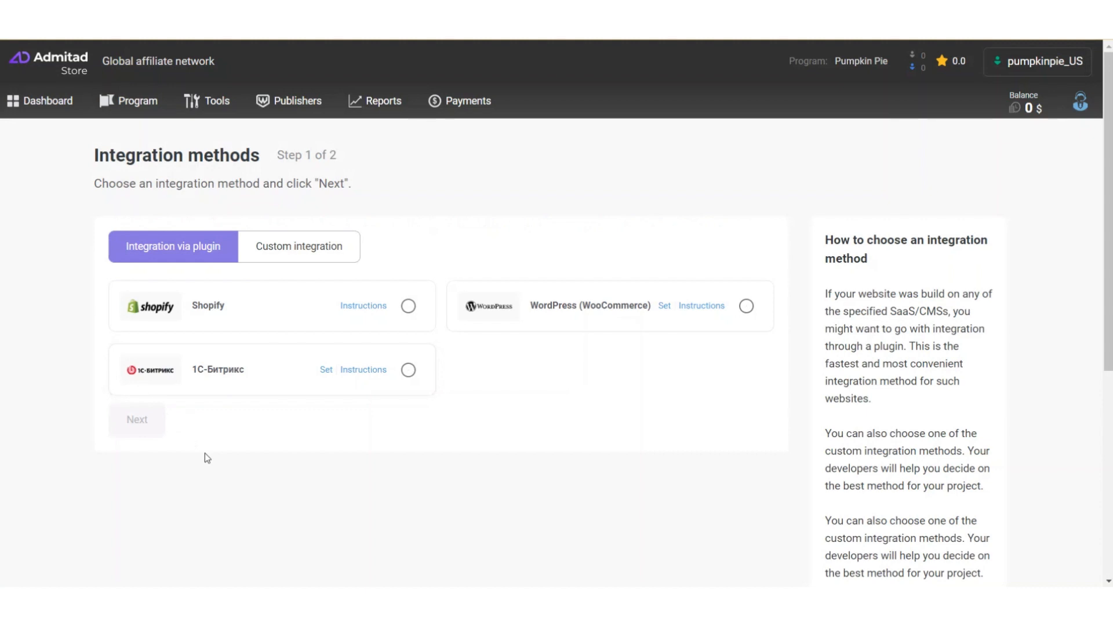
{"action": "scroll", "coordinate": [205, 454], "scroll_direction": "down", "scroll_amount": 1}
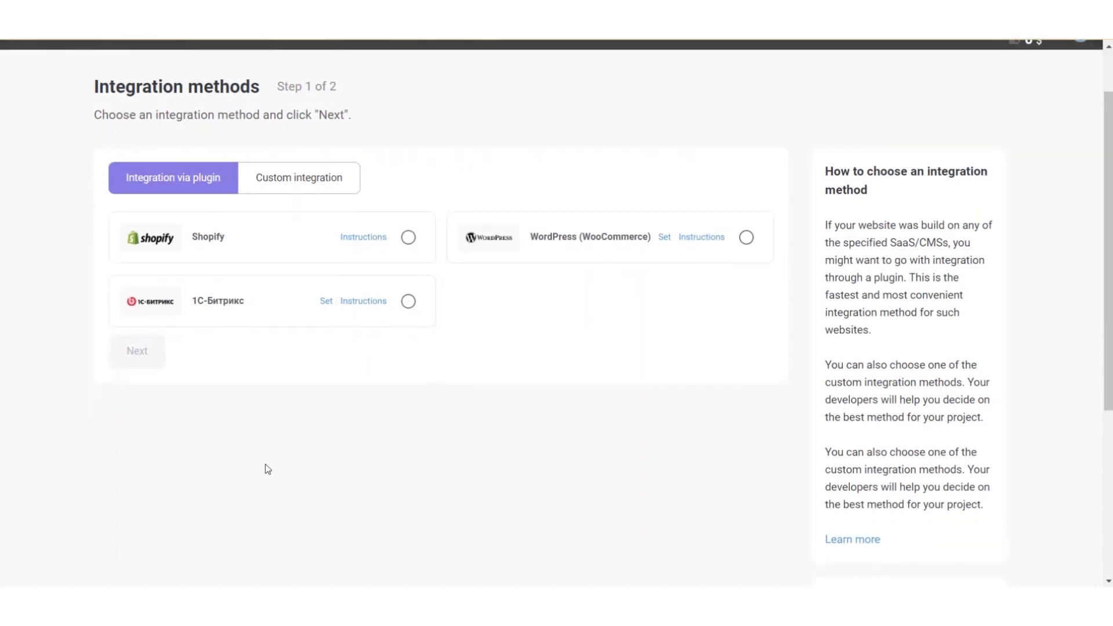
{"action": "left_click", "coordinate": [303, 180]}
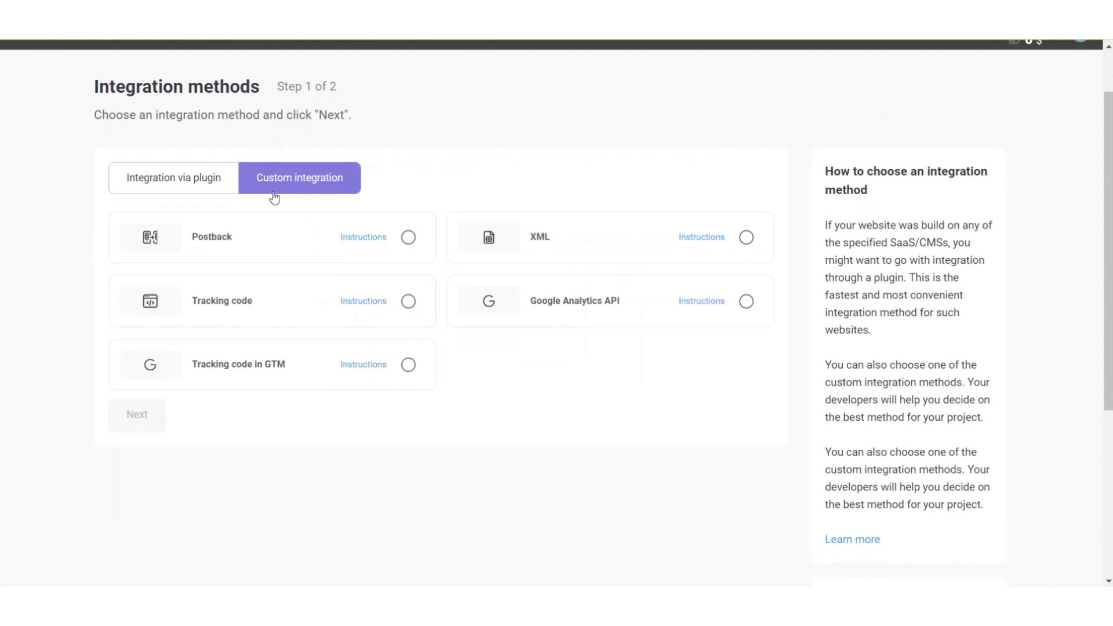
{"action": "left_click", "coordinate": [214, 194]}
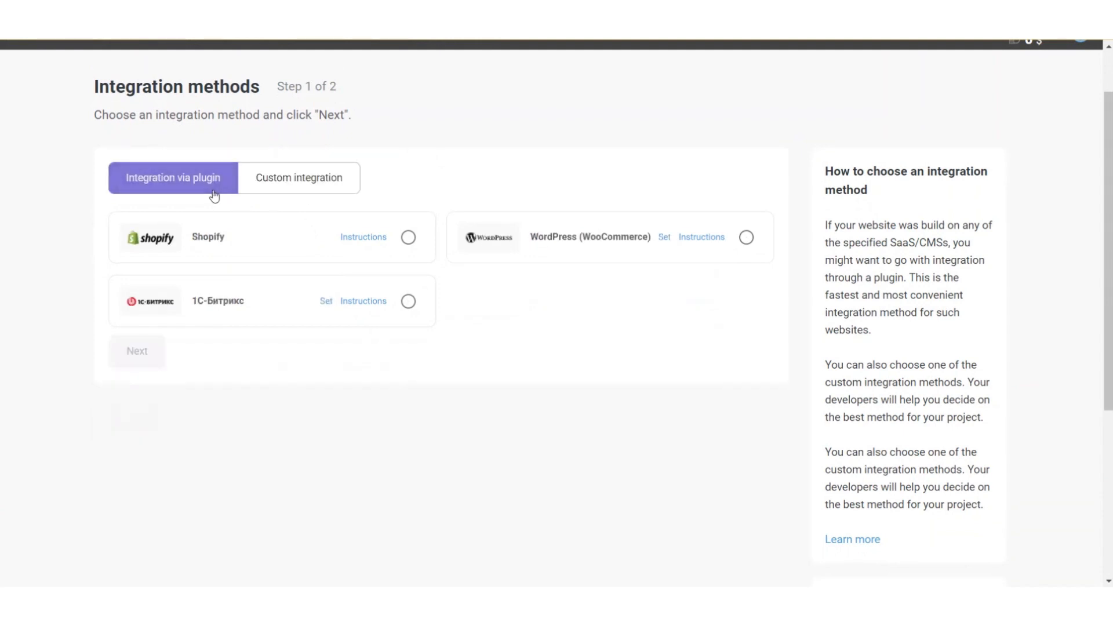
{"action": "left_click", "coordinate": [408, 238]}
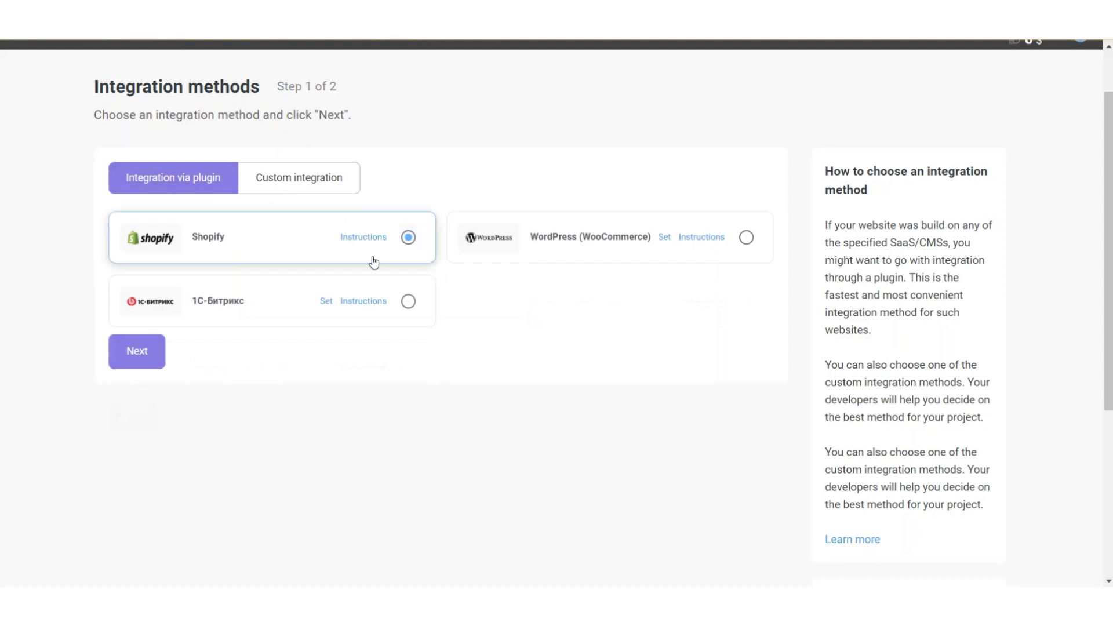
{"action": "left_click", "coordinate": [144, 353]}
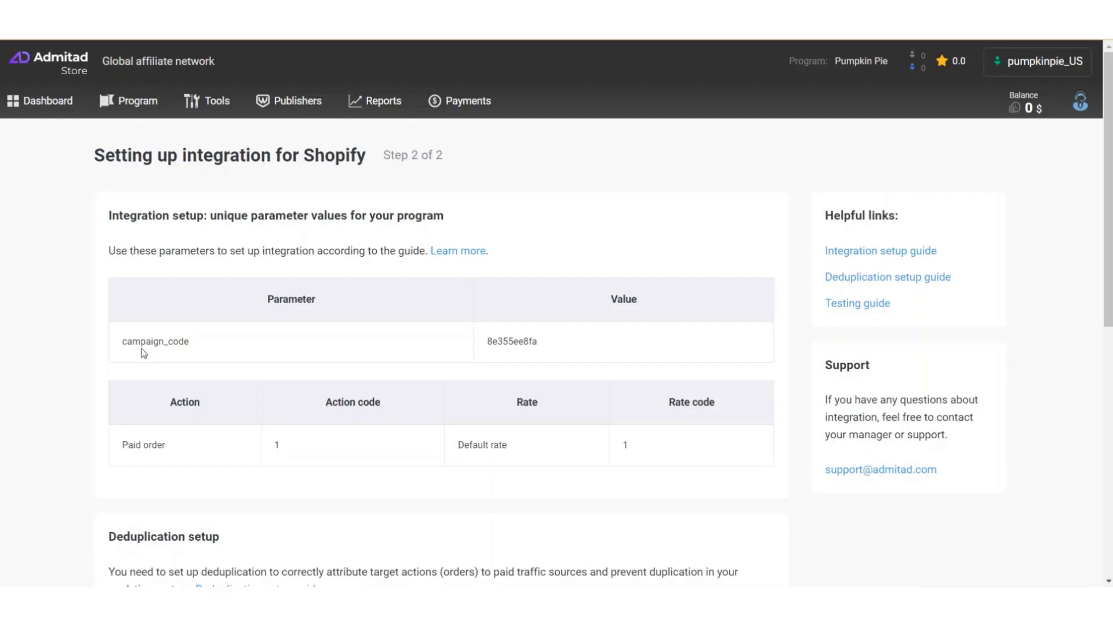
Read through the Shopify integration setup guide, including tracking code placement, deduplication, testing and FAQ, and return to the Shopify integration page
{"action": "left_click", "coordinate": [846, 259]}
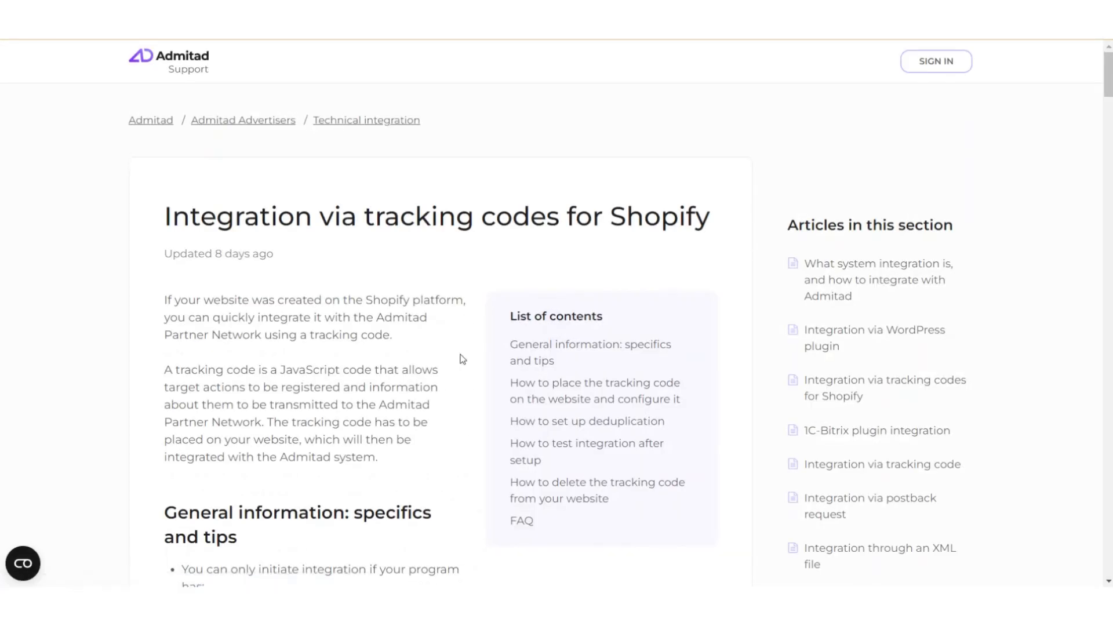
{"action": "scroll", "coordinate": [462, 359], "scroll_direction": "down", "scroll_amount": 10}
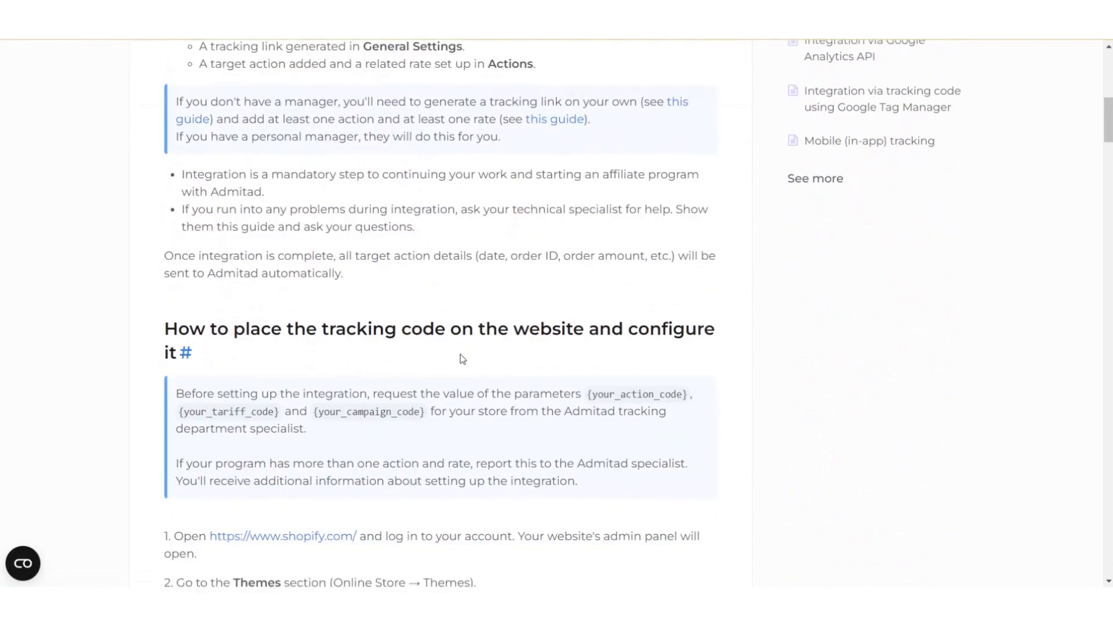
{"action": "scroll", "coordinate": [462, 357], "scroll_direction": "down", "scroll_amount": 4}
{"action": "scroll", "coordinate": [102, 382], "scroll_direction": "down", "scroll_amount": 4}
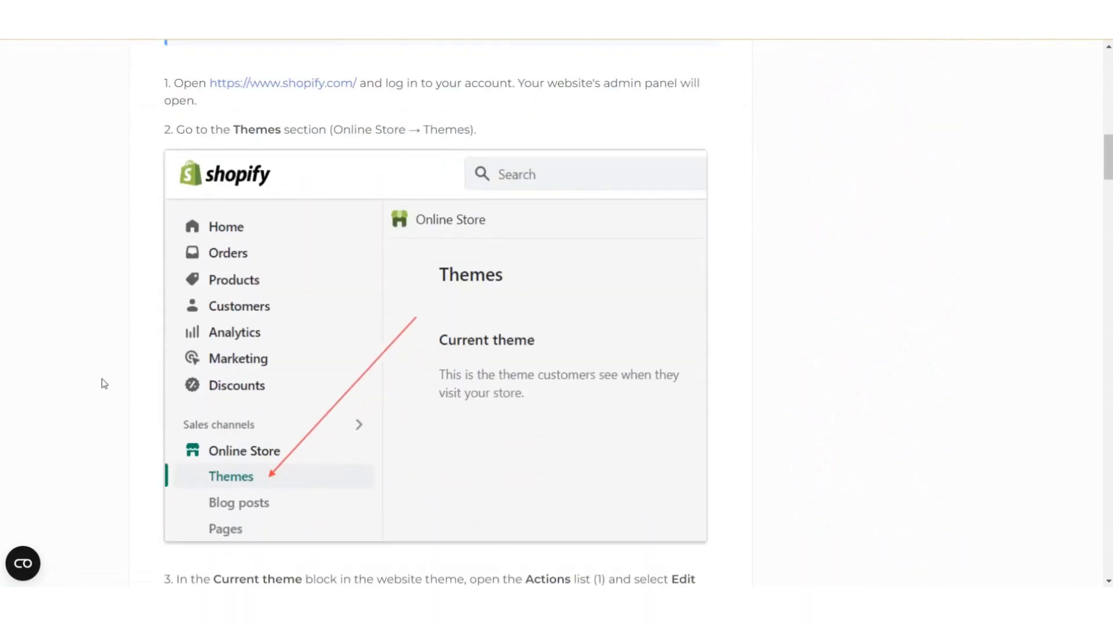
{"action": "scroll", "coordinate": [104, 384], "scroll_direction": "down", "scroll_amount": 13}
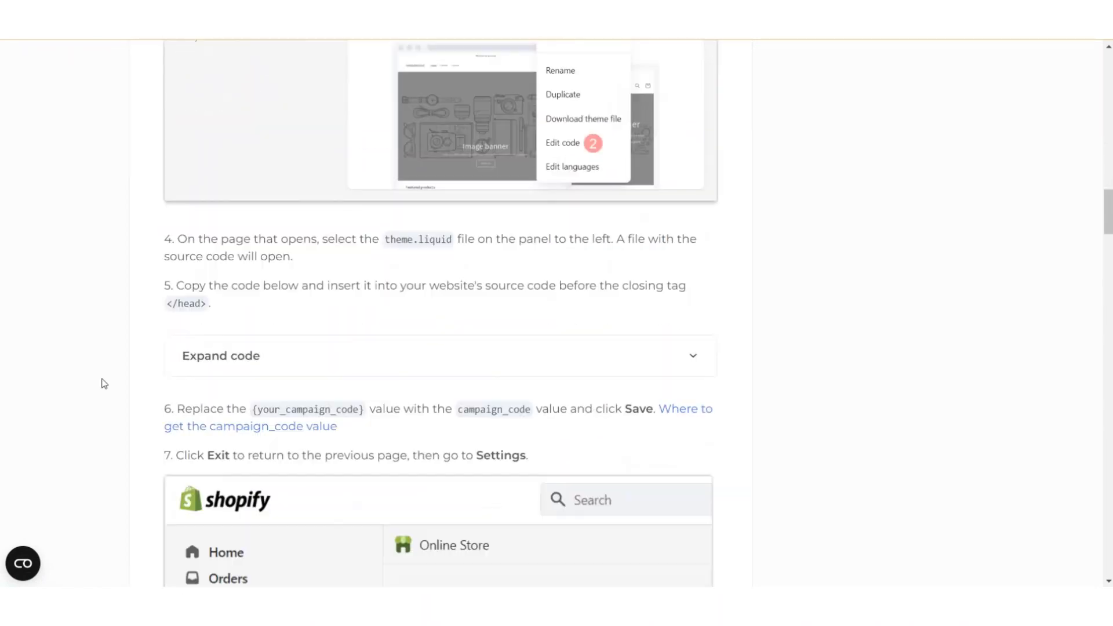
{"action": "scroll", "coordinate": [104, 383], "scroll_direction": "down", "scroll_amount": 12}
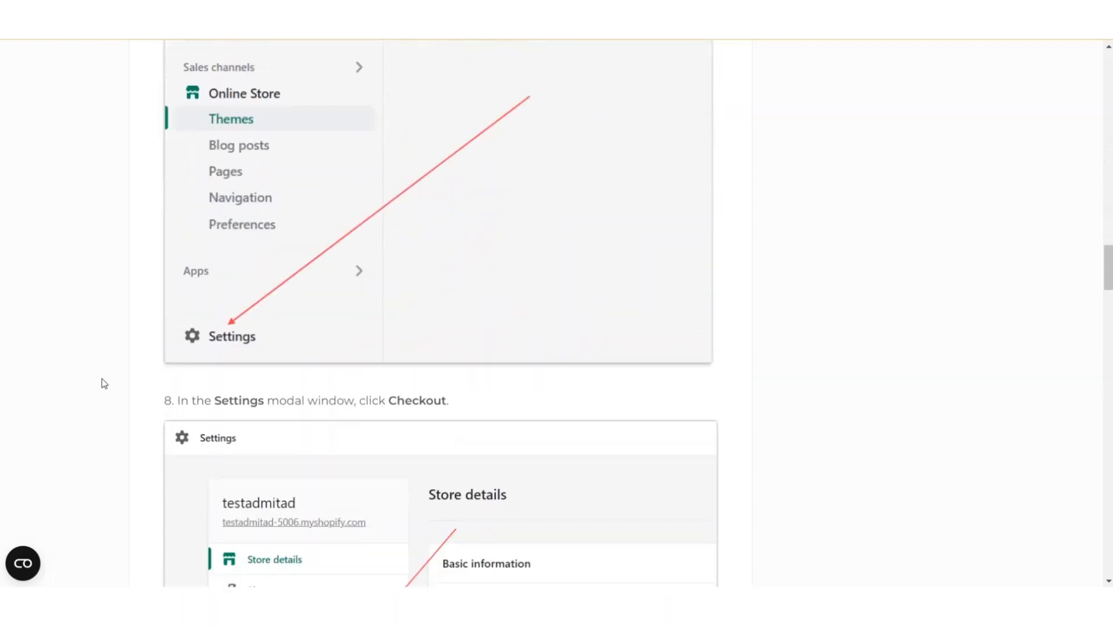
{"action": "scroll", "coordinate": [104, 384], "scroll_direction": "down", "scroll_amount": 15}
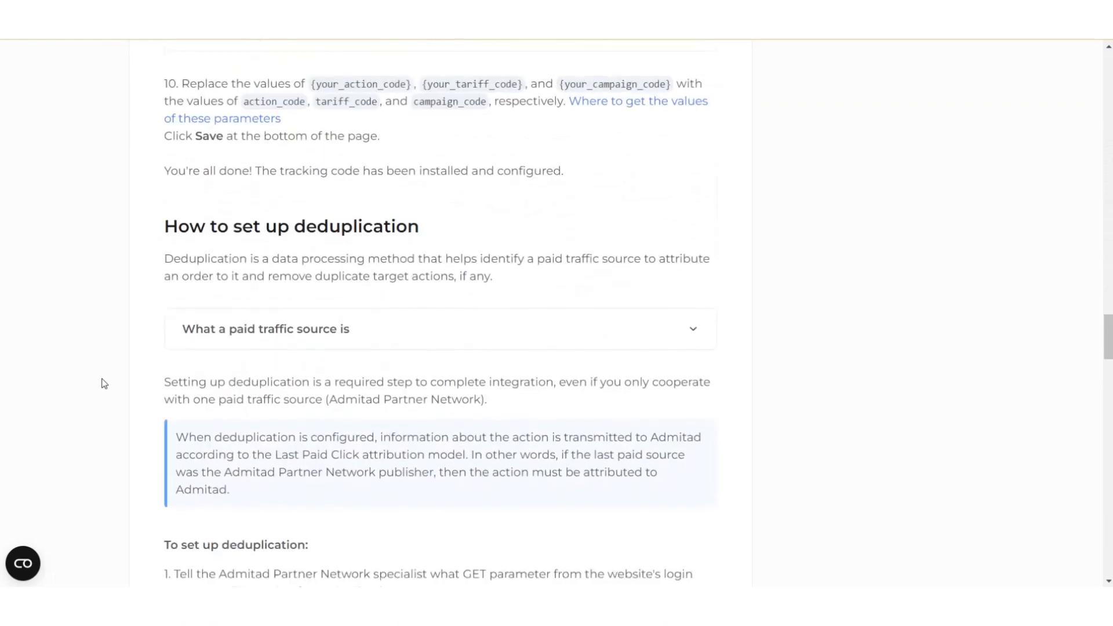
{"action": "scroll", "coordinate": [104, 384], "scroll_direction": "down", "scroll_amount": 14}
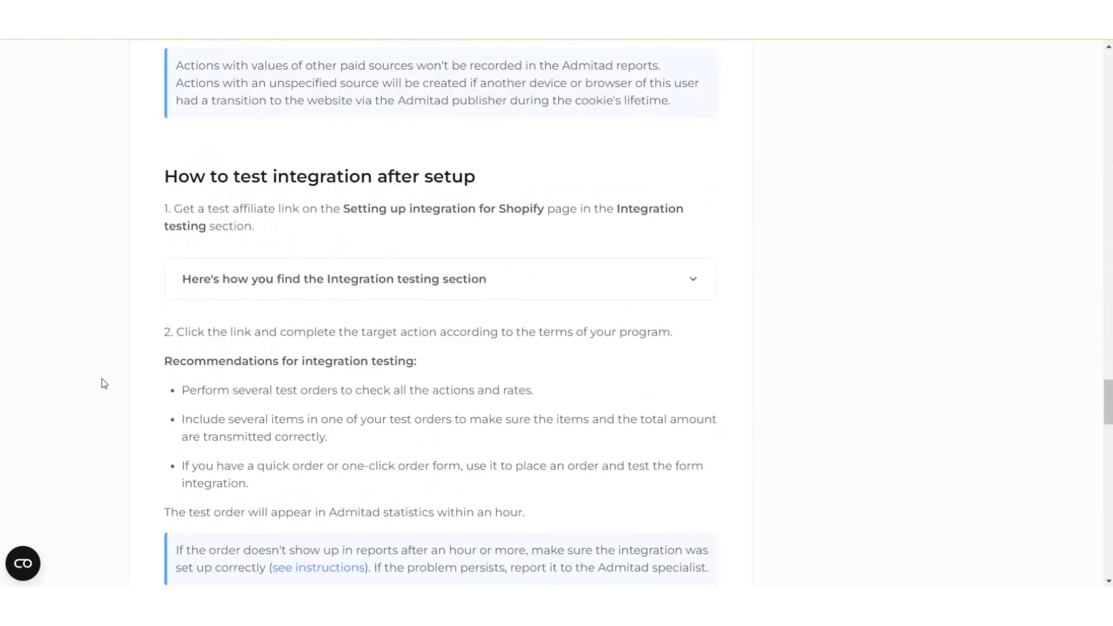
{"action": "scroll", "coordinate": [104, 384], "scroll_direction": "down", "scroll_amount": 17}
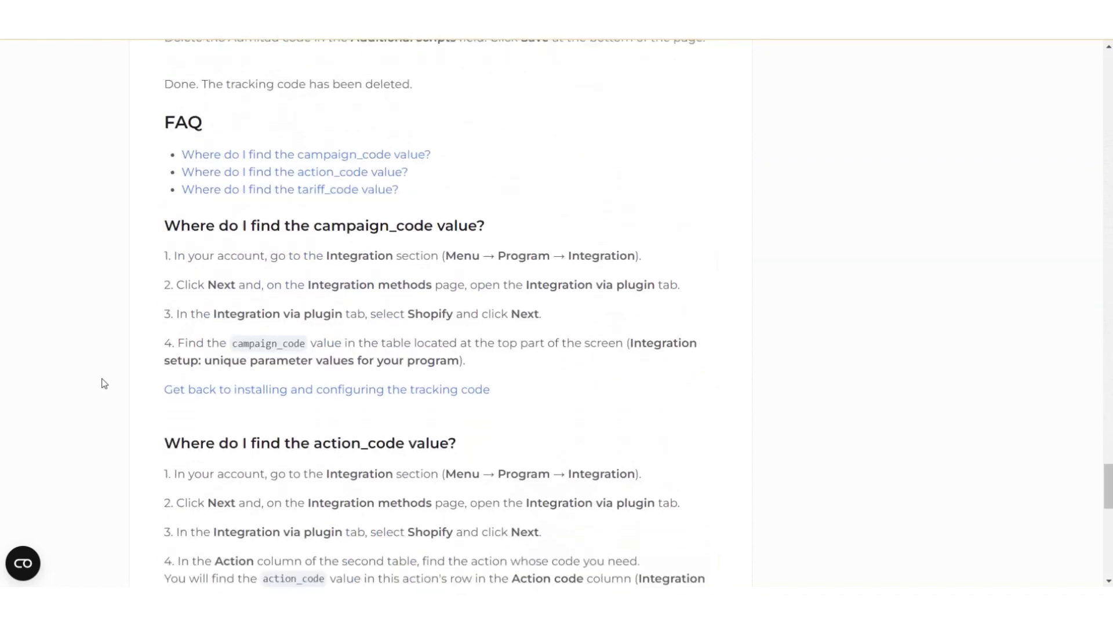
{"action": "scroll", "coordinate": [104, 384], "scroll_direction": "down", "scroll_amount": 5}
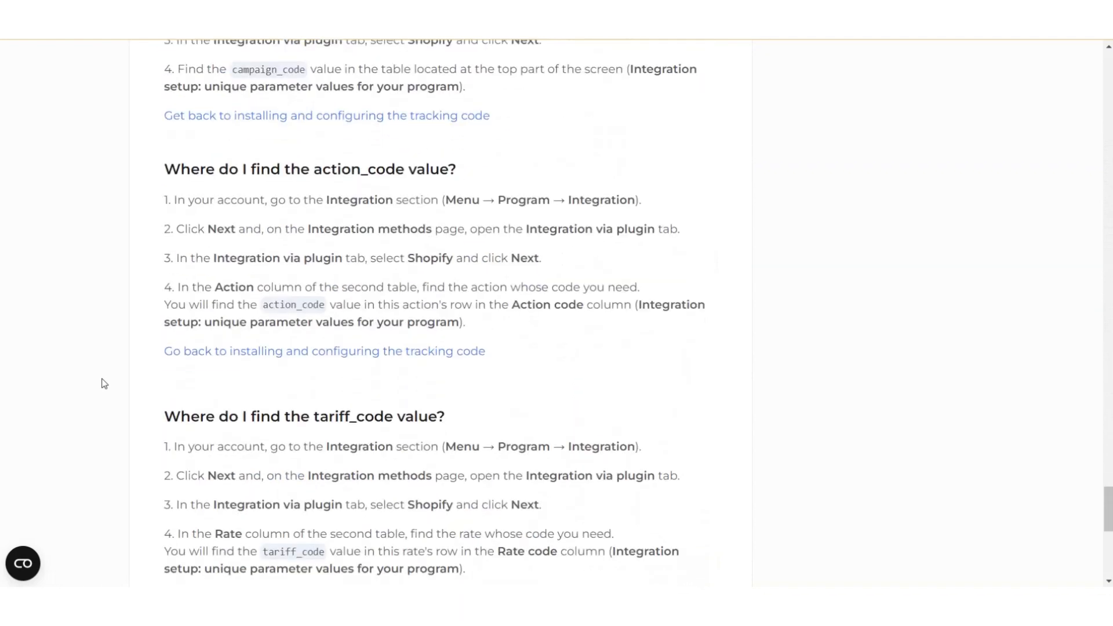
{"action": "scroll", "coordinate": [103, 384], "scroll_direction": "up", "scroll_amount": 20}
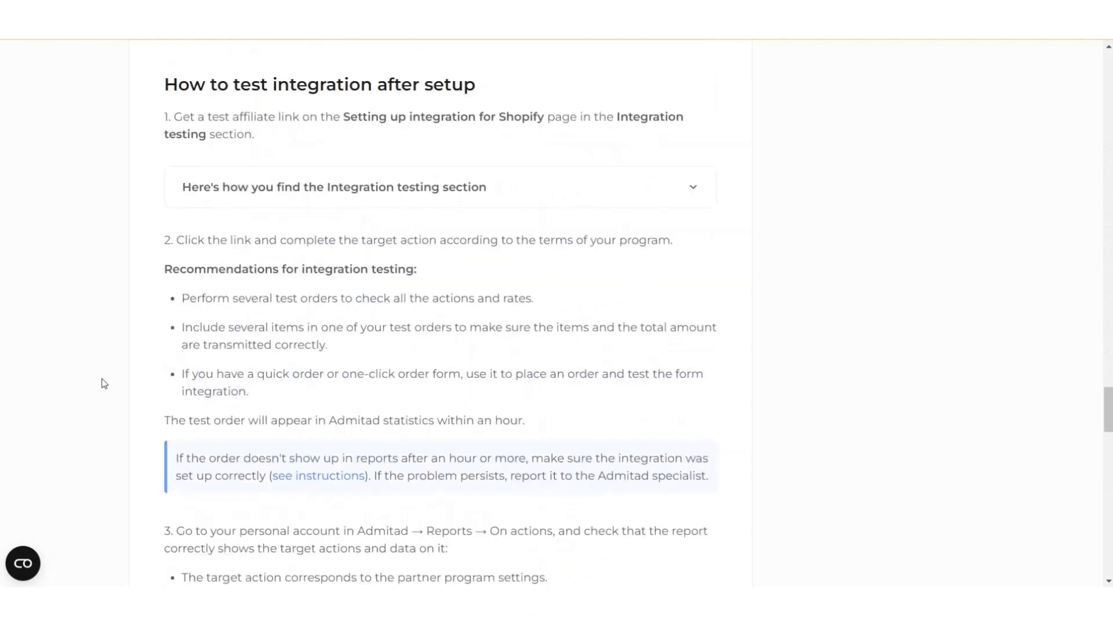
{"action": "scroll", "coordinate": [103, 384], "scroll_direction": "up", "scroll_amount": 20}
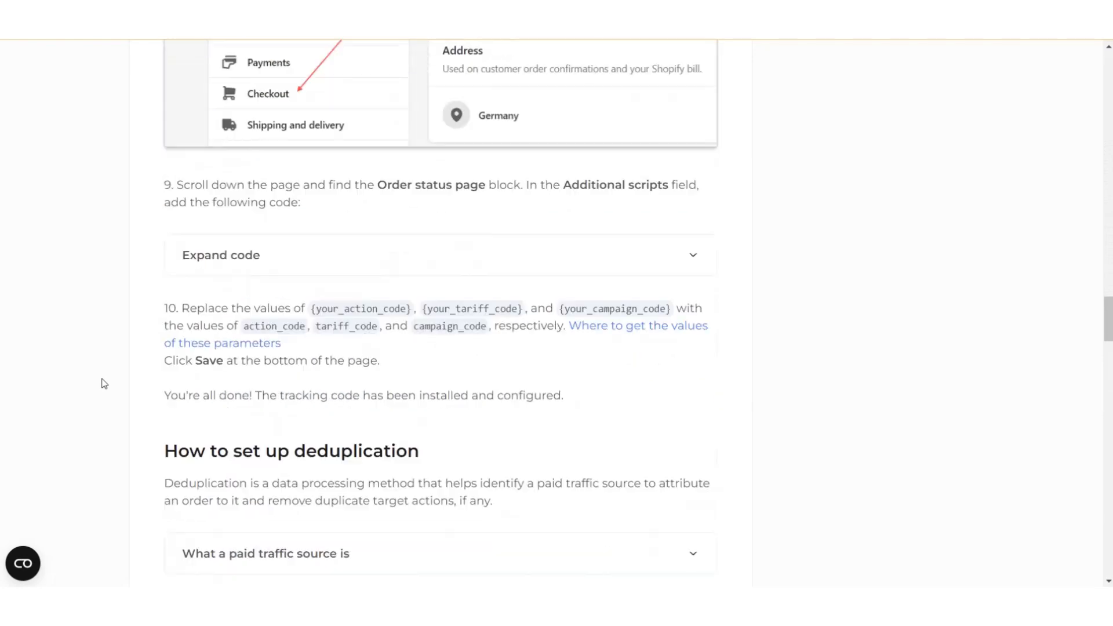
{"action": "scroll", "coordinate": [104, 384], "scroll_direction": "up", "scroll_amount": 1}
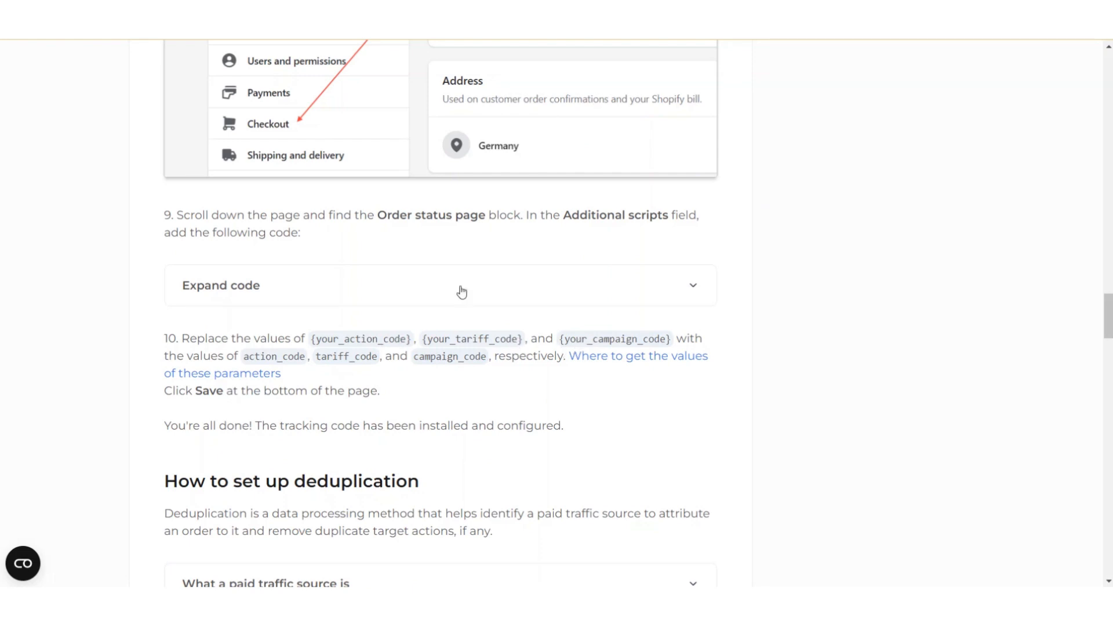
{"action": "left_click", "coordinate": [93, 12]}
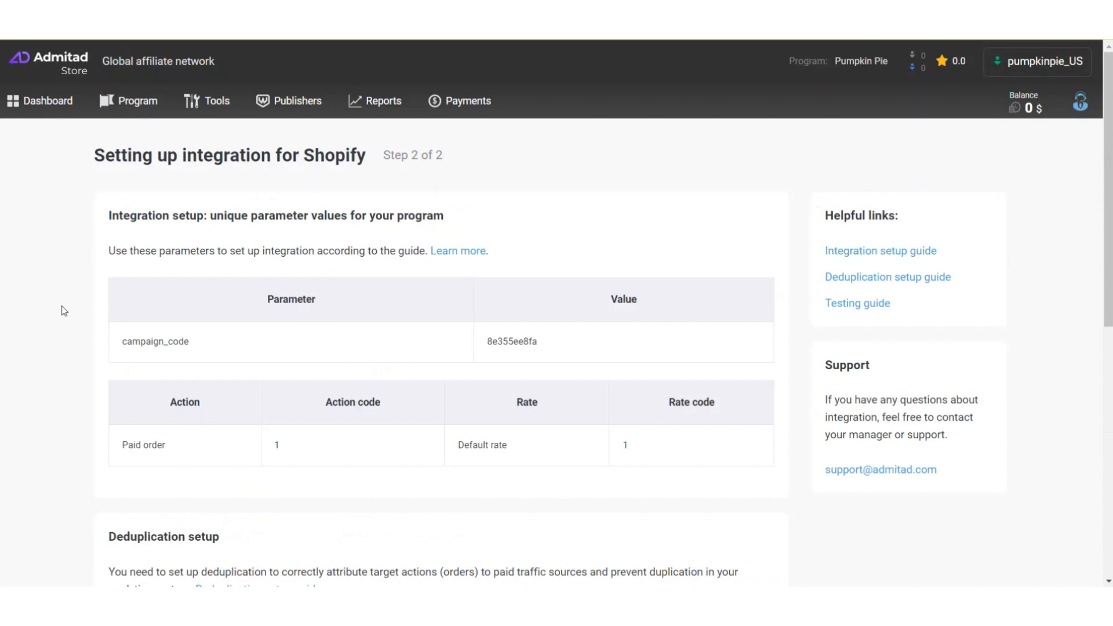
Check the deduplication and integration testing sections, view the integration testing guide, and go back to the program setup list
{"action": "scroll", "coordinate": [64, 311], "scroll_direction": "down", "scroll_amount": 7}
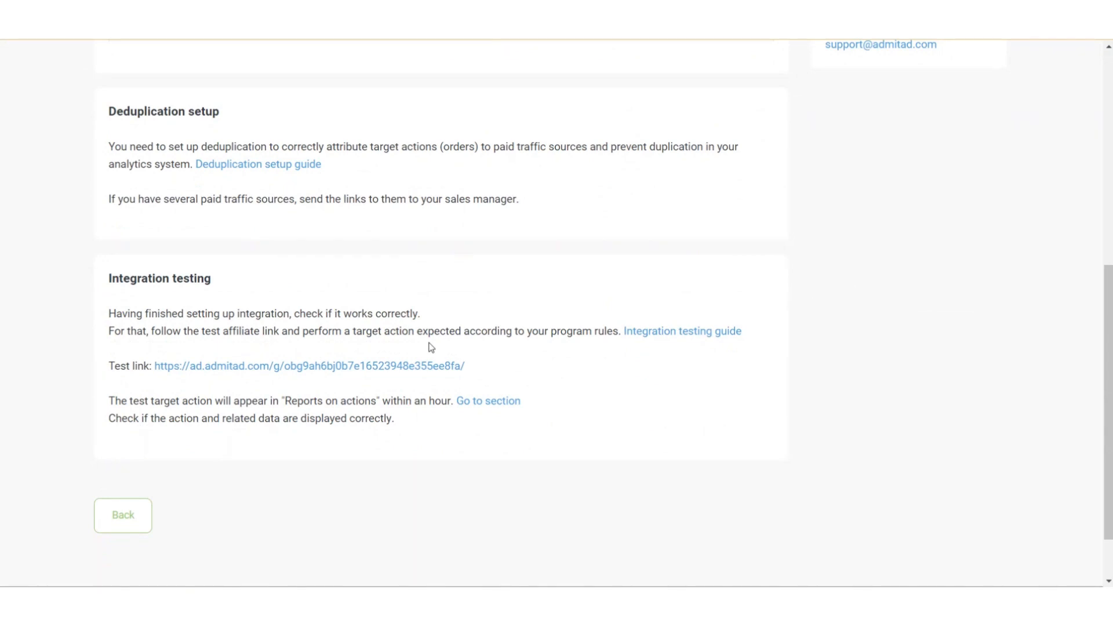
{"action": "left_click", "coordinate": [651, 333]}
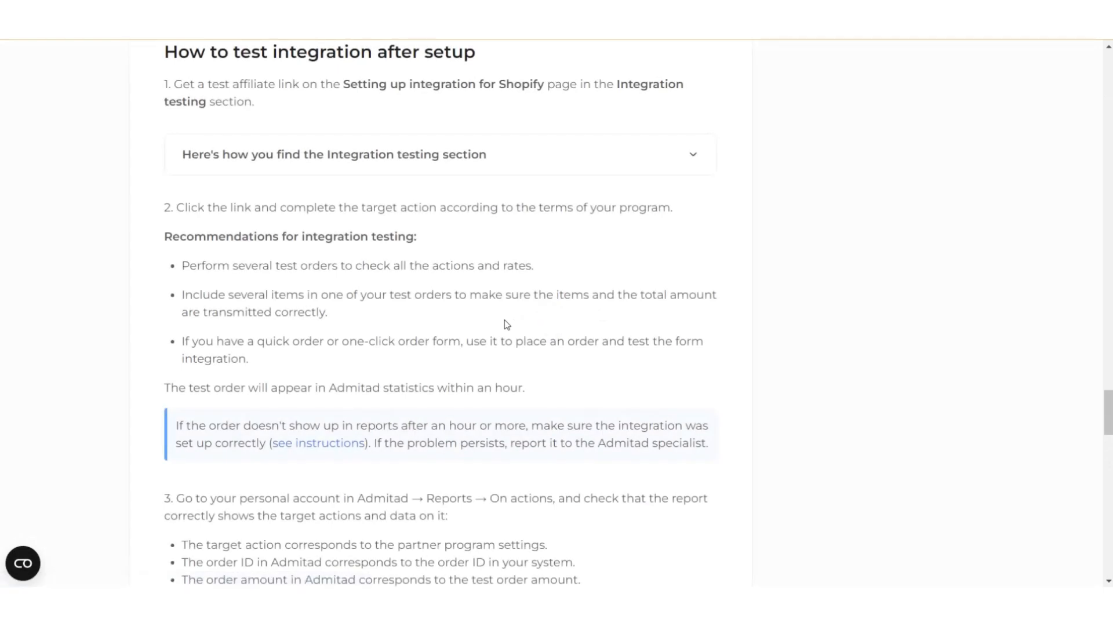
{"action": "key", "text": "alt+Left"}
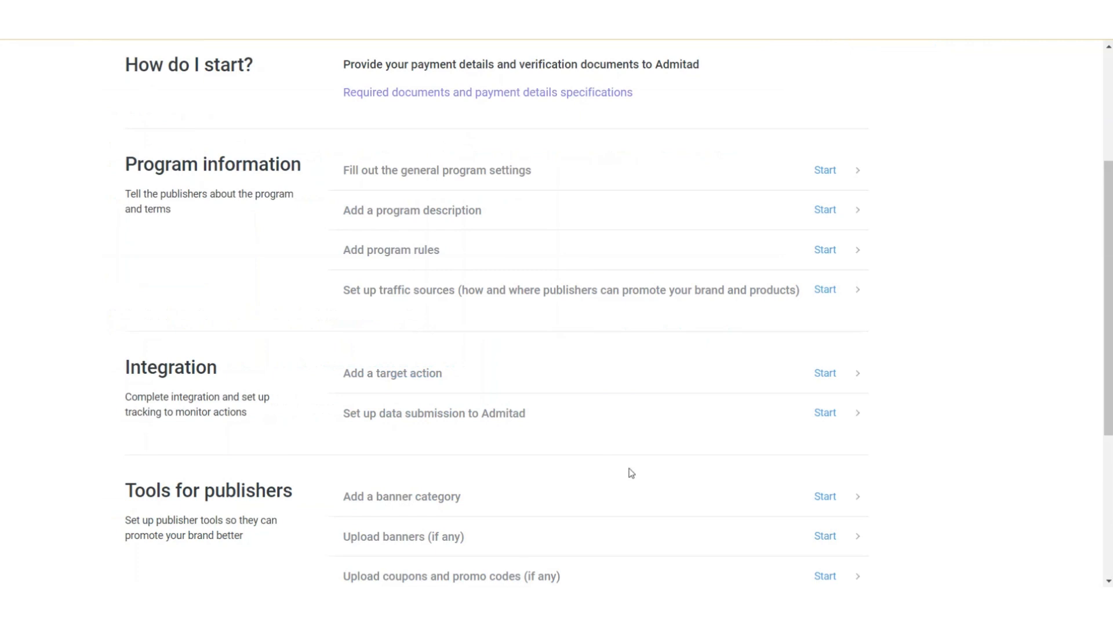
Start adding new banners from the program setup list and continue to the file upload step with the optional settings left empty
{"action": "scroll", "coordinate": [632, 473], "scroll_direction": "down", "scroll_amount": 3}
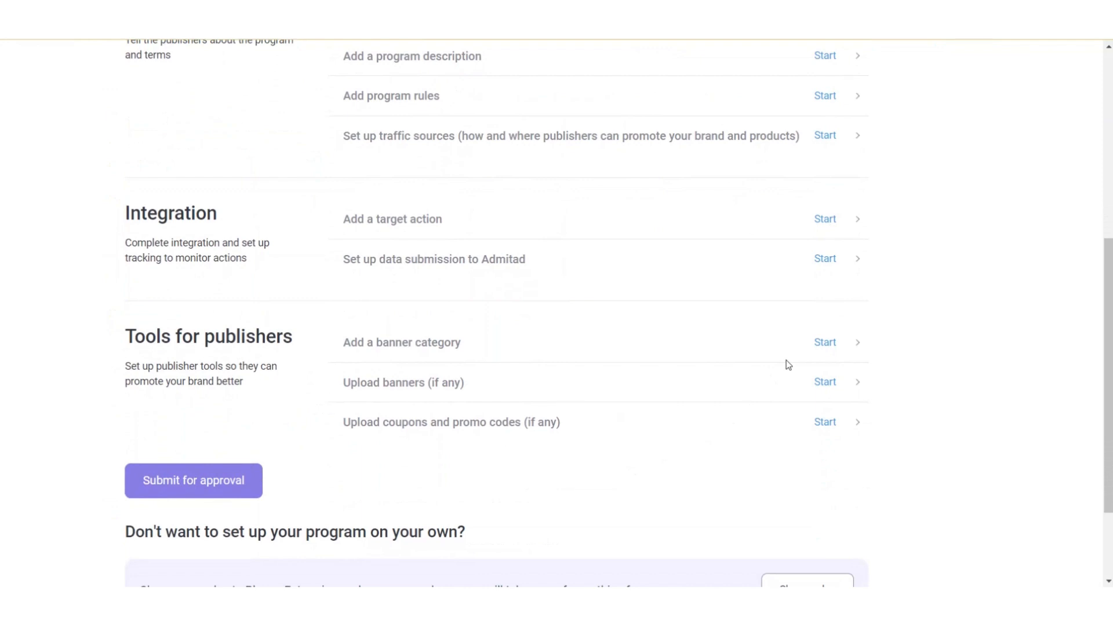
{"action": "left_click", "coordinate": [819, 388]}
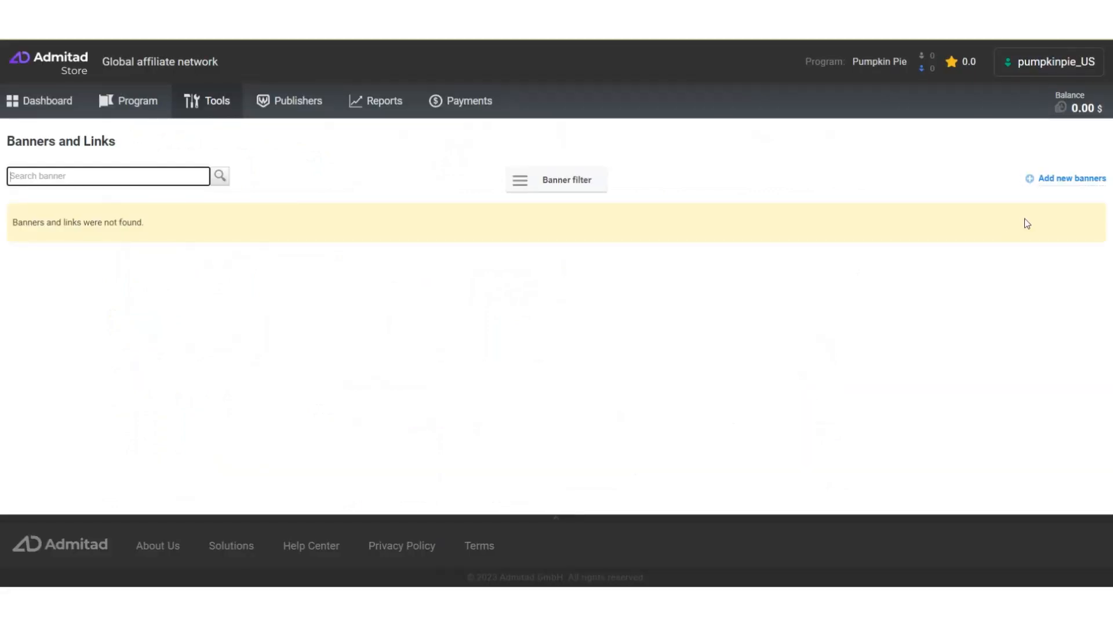
{"action": "left_click", "coordinate": [1065, 178]}
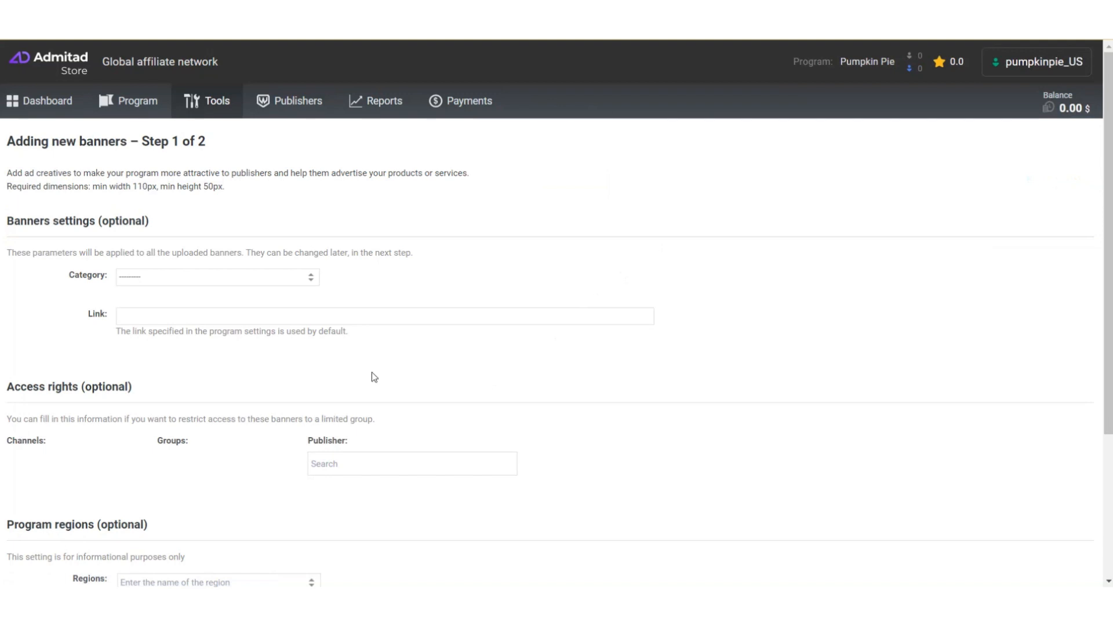
{"action": "scroll", "coordinate": [371, 372], "scroll_direction": "down", "scroll_amount": 3}
{"action": "left_click", "coordinate": [570, 480]}
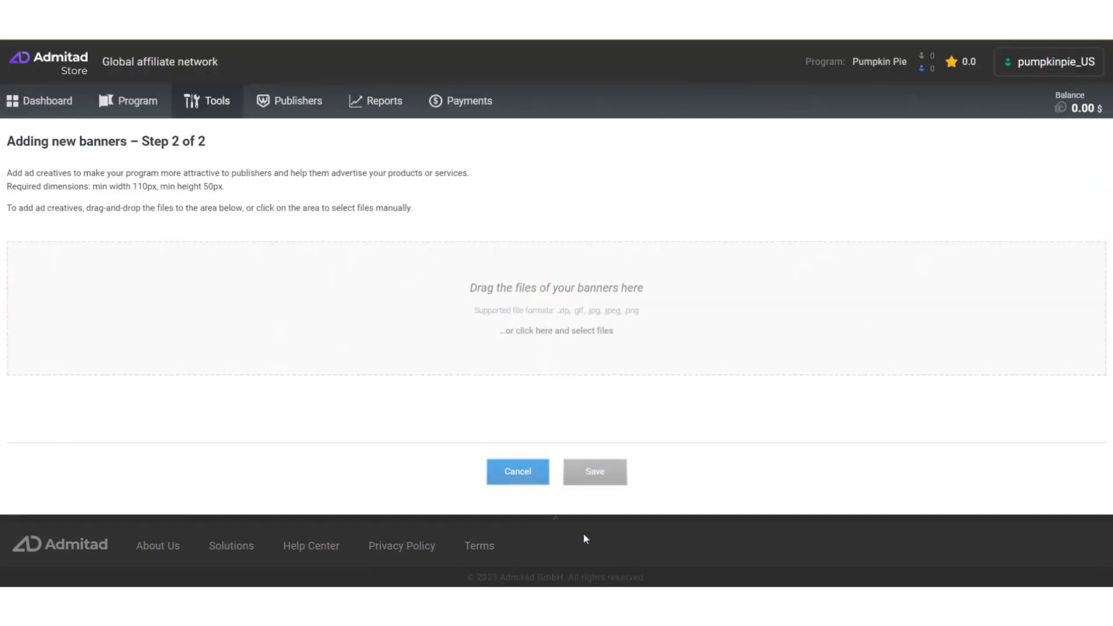
Upload the 160x600 JPG banner image and preview it at full size
{"action": "left_click", "coordinate": [586, 328]}
{"action": "left_click", "coordinate": [238, 231]}
{"action": "double_click", "coordinate": [238, 231]}
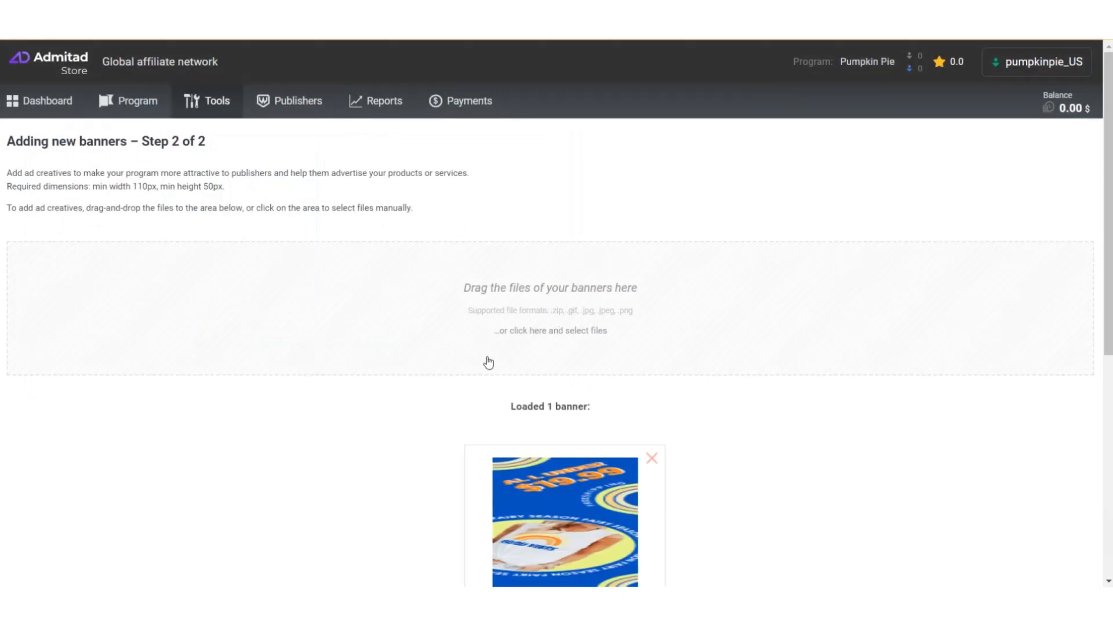
{"action": "scroll", "coordinate": [472, 405], "scroll_direction": "down", "scroll_amount": 3}
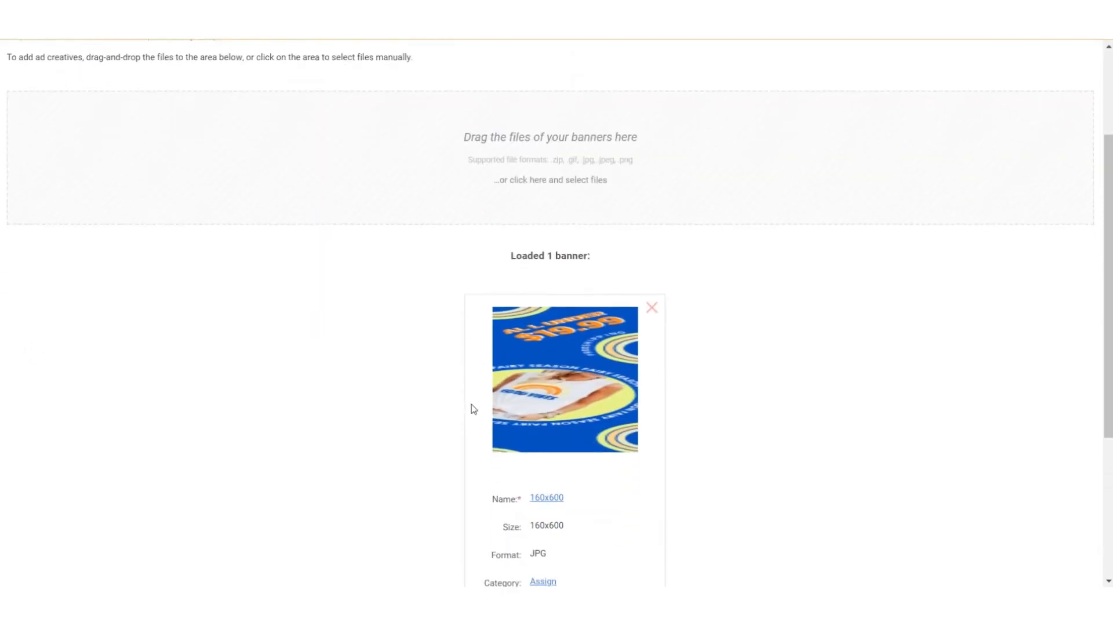
{"action": "scroll", "coordinate": [482, 446], "scroll_direction": "down", "scroll_amount": 2}
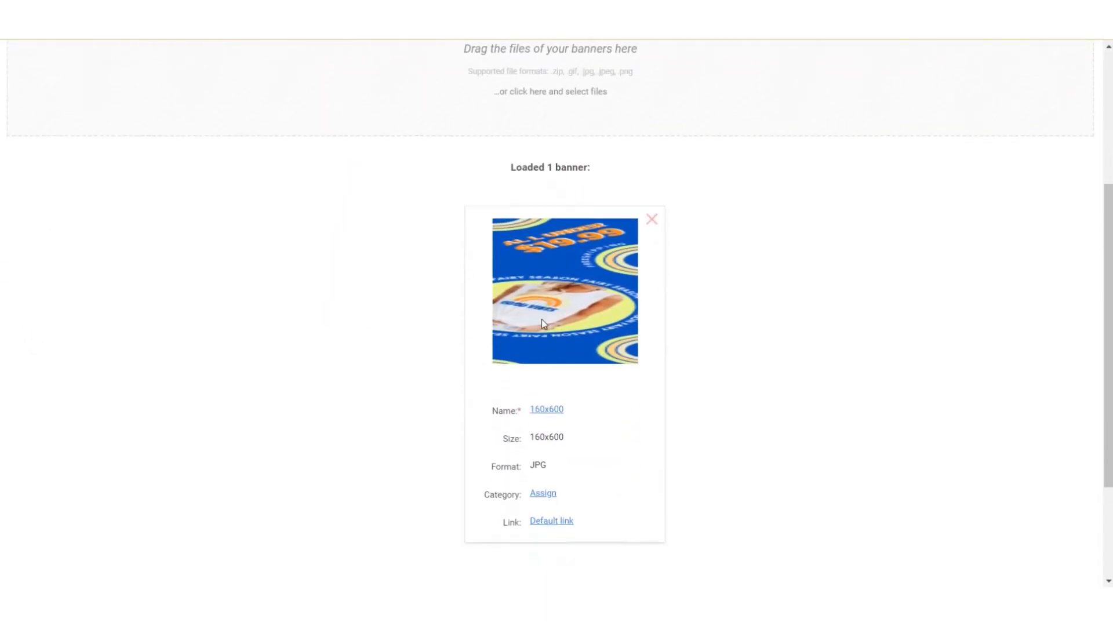
{"action": "left_click", "coordinate": [542, 319]}
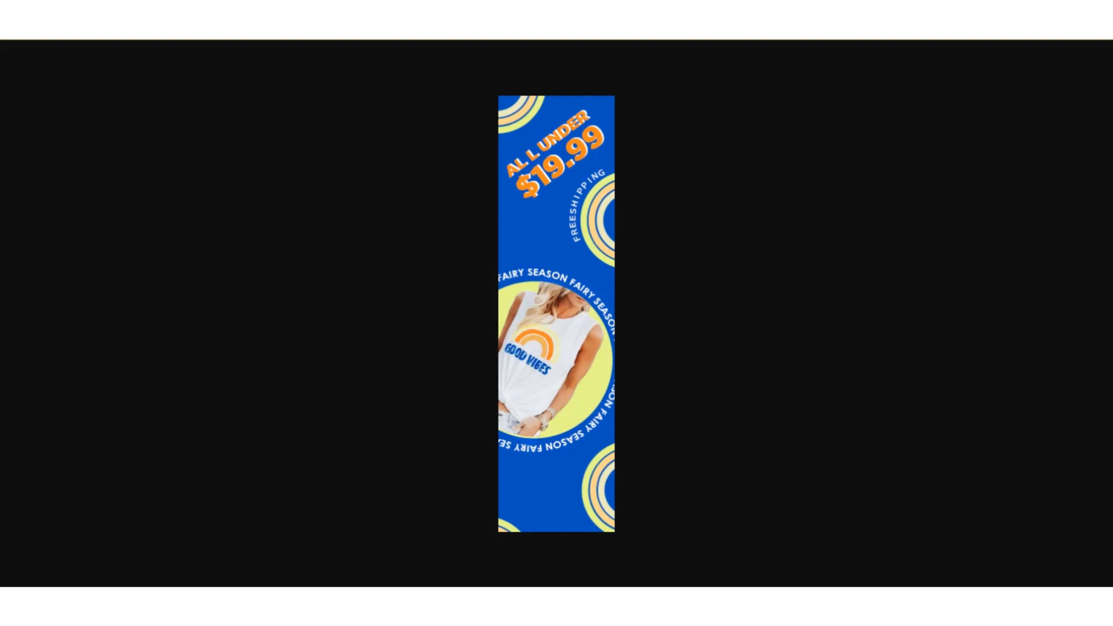
Close the full-size banner preview and save the uploaded 160x600 banner
{"action": "left_click", "coordinate": [182, 165]}
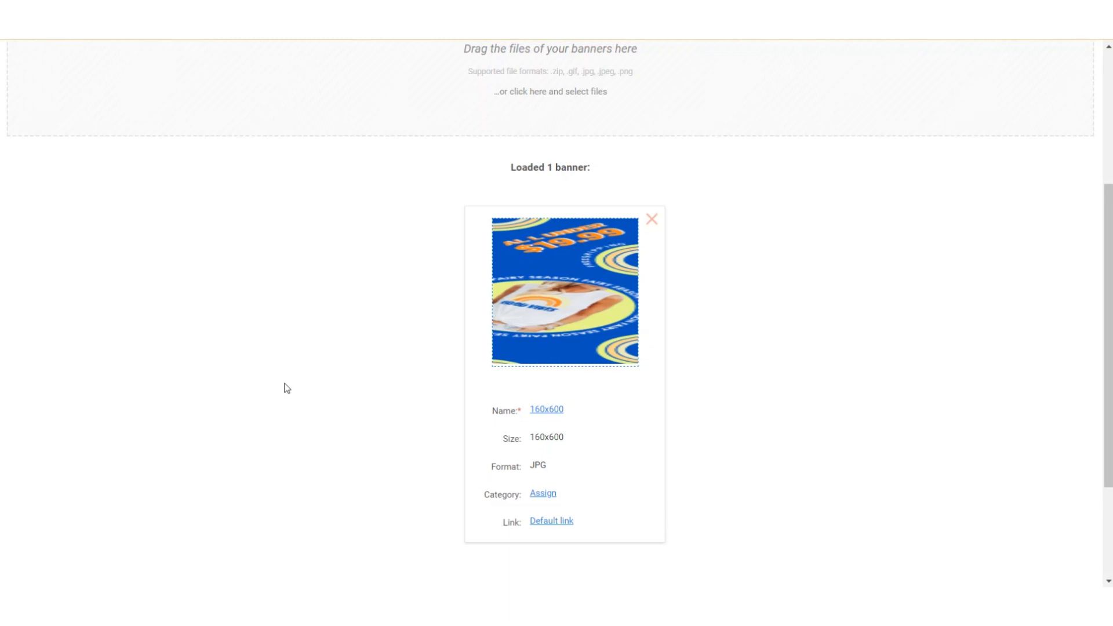
{"action": "scroll", "coordinate": [286, 388], "scroll_direction": "down", "scroll_amount": 3}
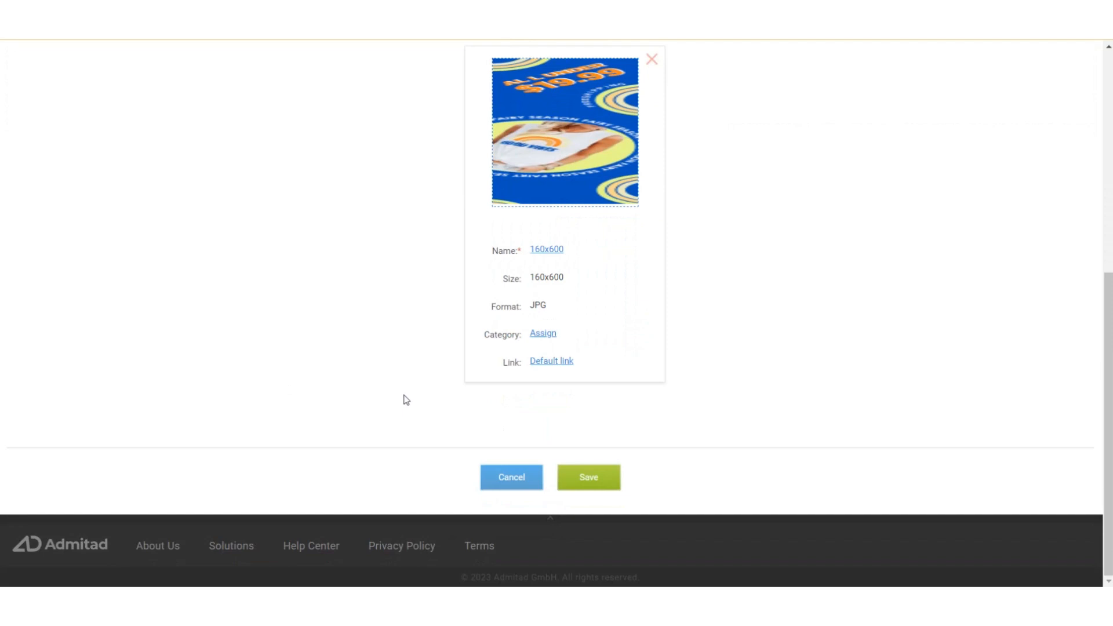
{"action": "left_click", "coordinate": [592, 481]}
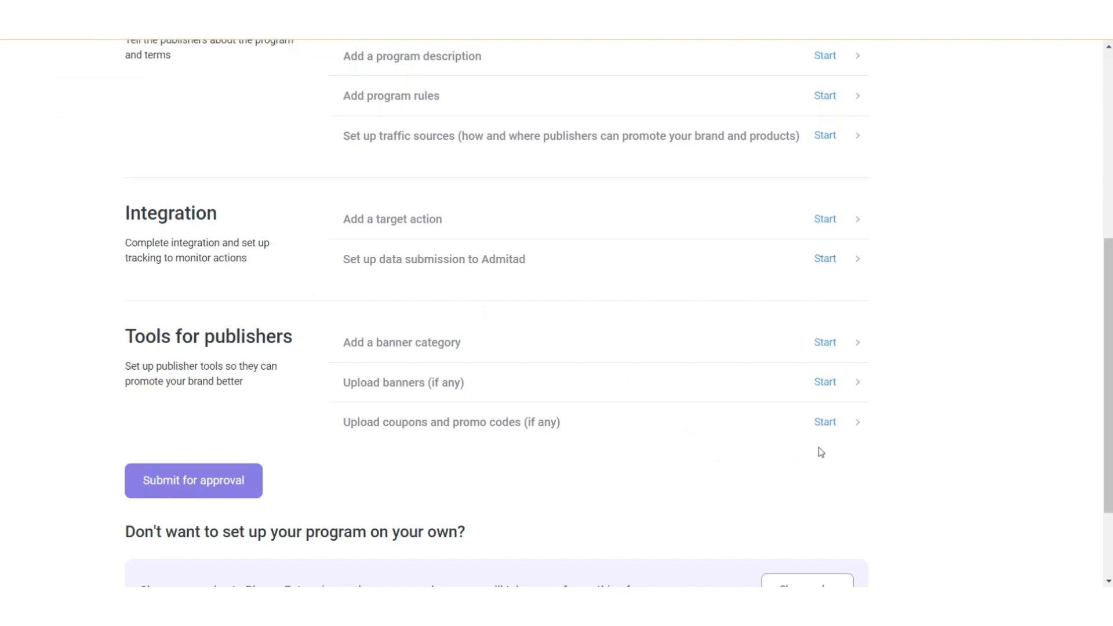
Start a new coupon from the program setup list with the brief description "50% OFF on all accessories" and the promo code PUMPKIN
{"action": "left_click", "coordinate": [826, 423]}
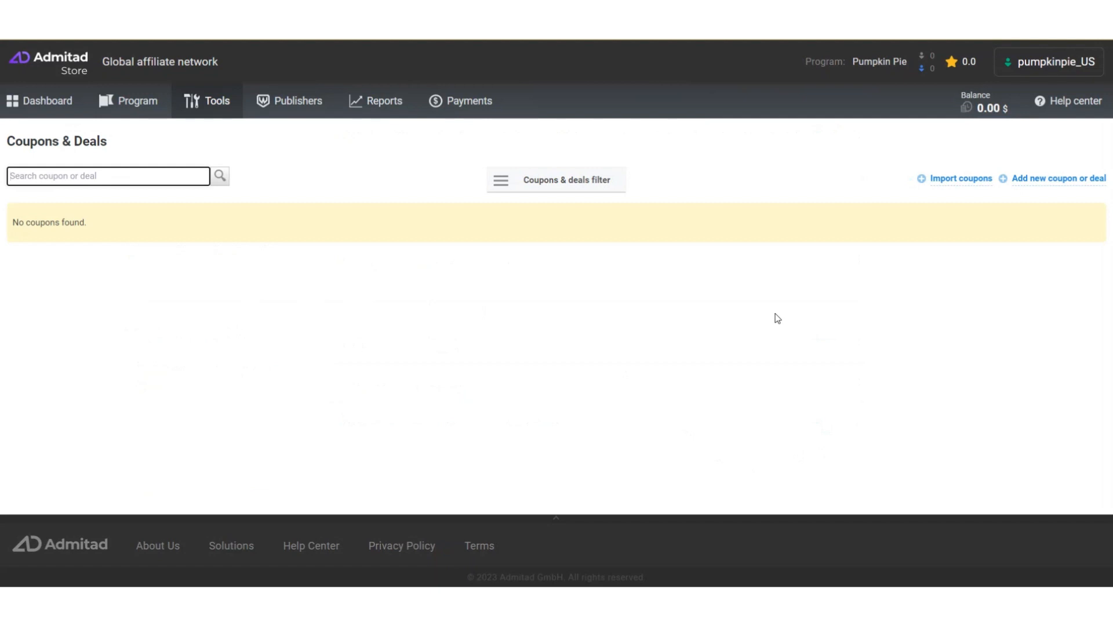
{"action": "left_click", "coordinate": [1033, 184]}
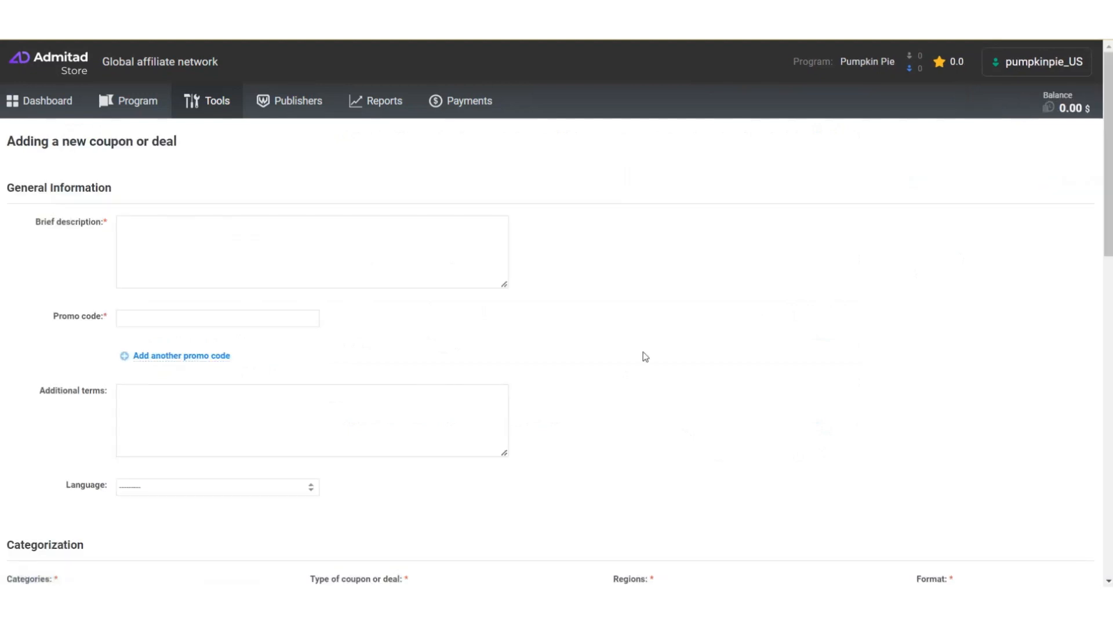
{"action": "left_click", "coordinate": [347, 232]}
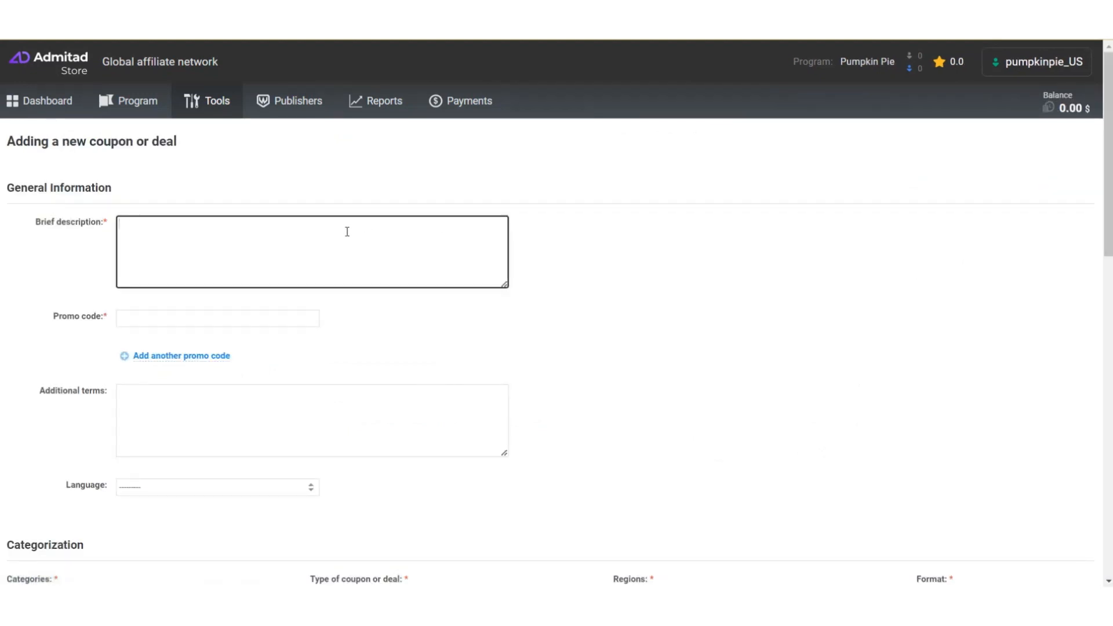
{"action": "type", "text": "50% OFF on all accessorie"}
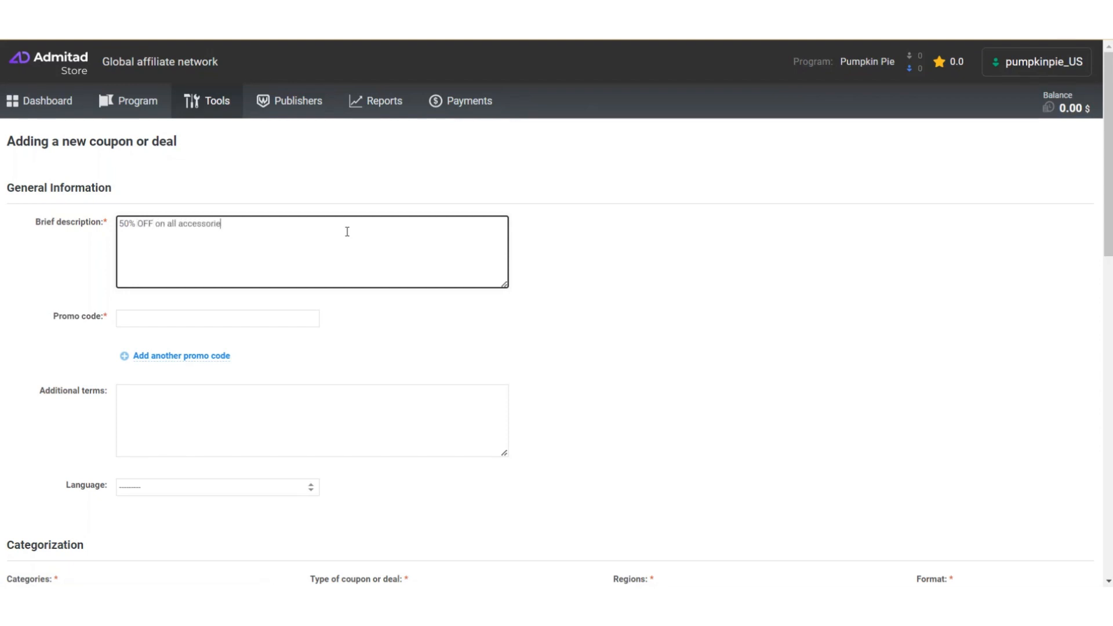
{"action": "type", "text": "s"}
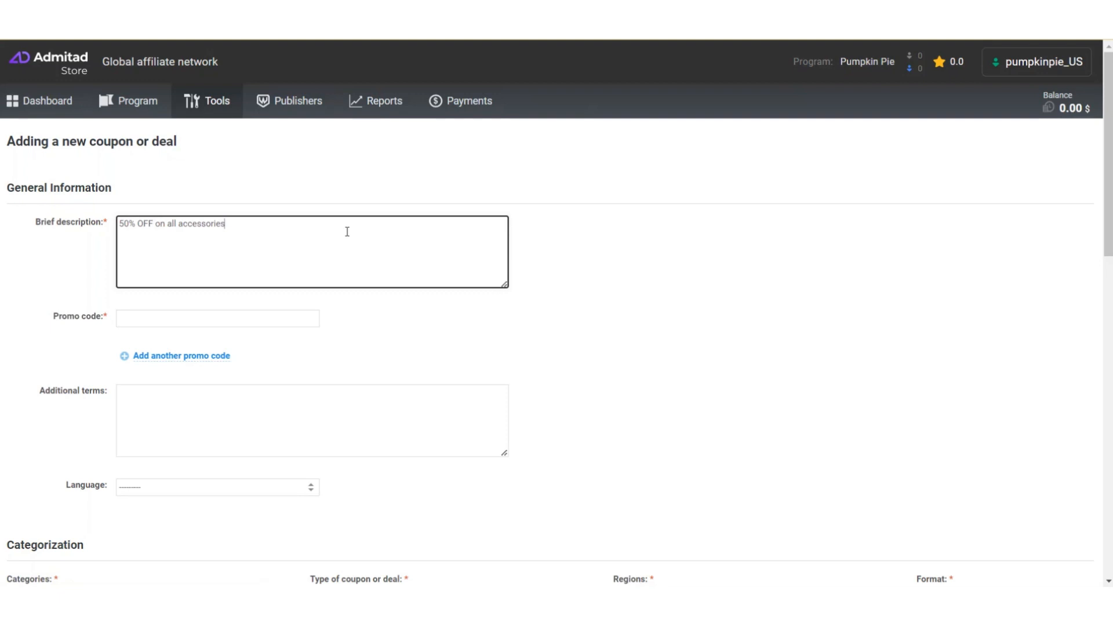
{"action": "left_click", "coordinate": [285, 315]}
{"action": "type", "text": "PUMPKIN"}
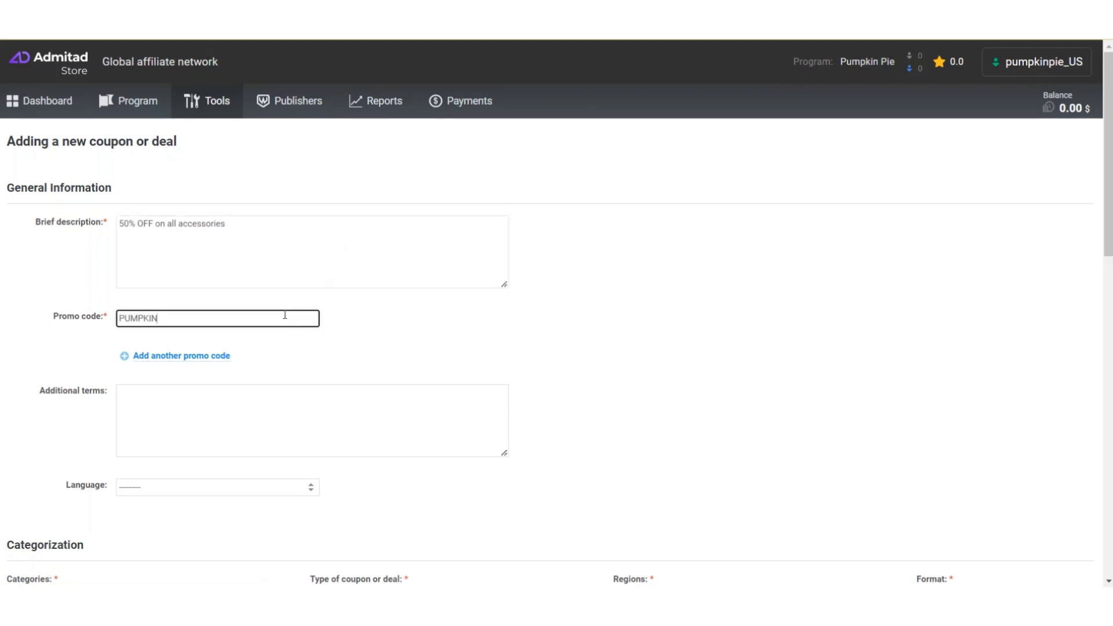
{"action": "left_click", "coordinate": [361, 347]}
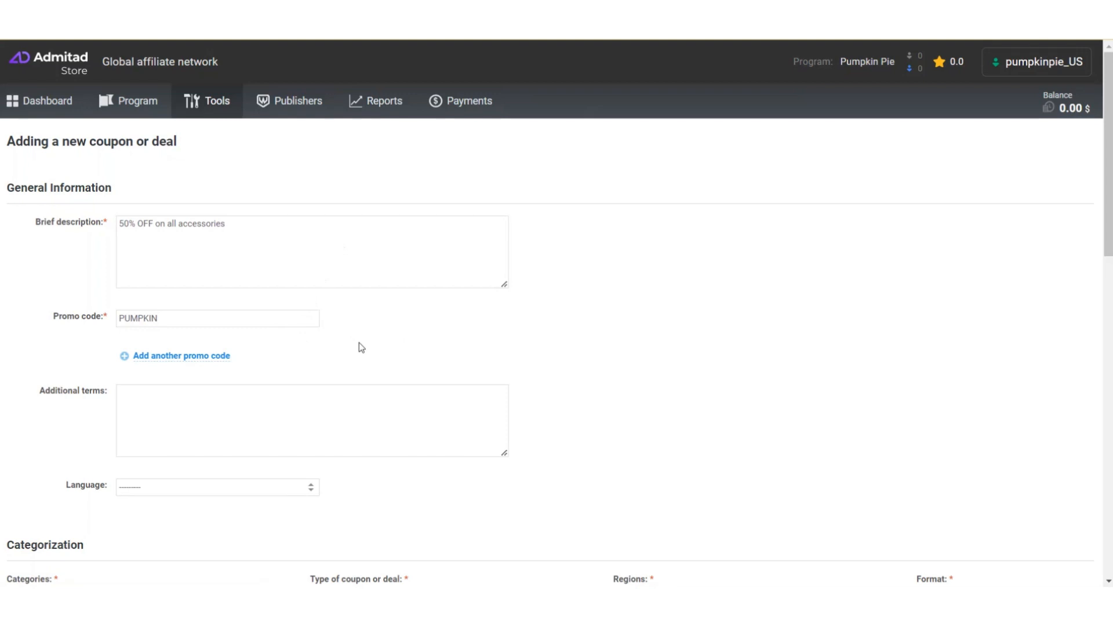
Enter "Minimum order amount $100" as the coupon's additional terms and set its language to English (US)
{"action": "left_click", "coordinate": [327, 418]}
{"action": "type", "text": "Min"}
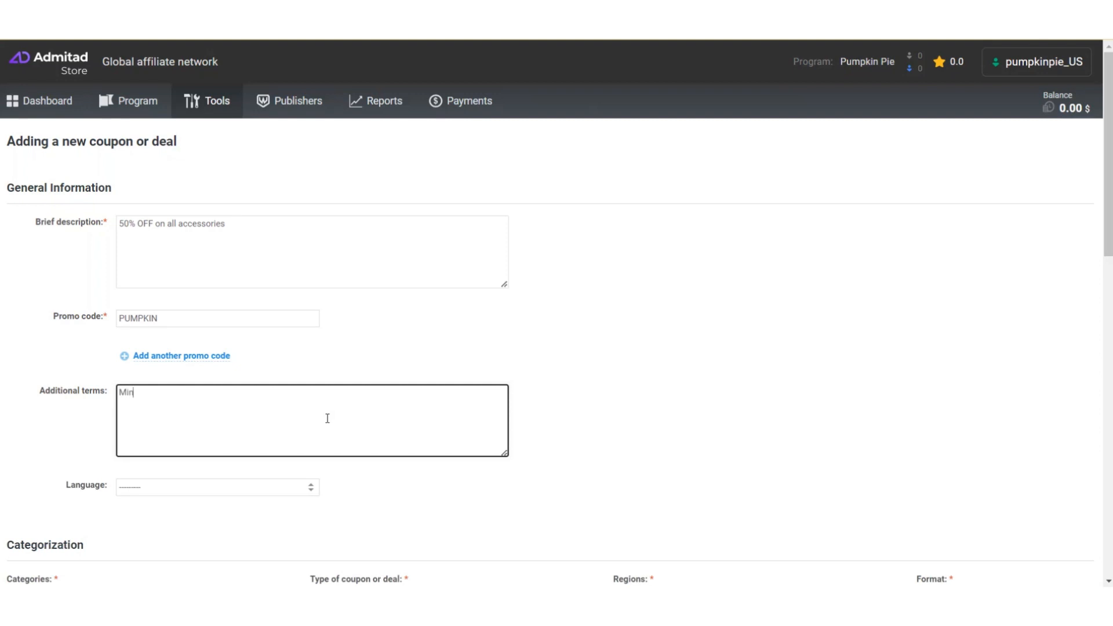
{"action": "type", "text": "imum order amount $100"}
{"action": "left_click", "coordinate": [542, 424]}
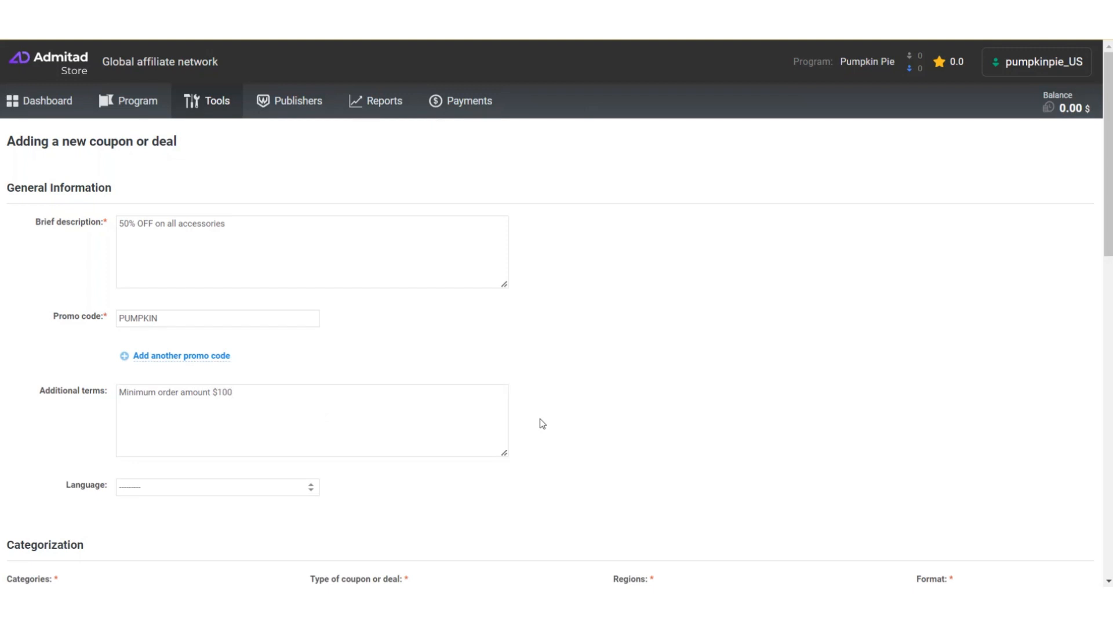
{"action": "scroll", "coordinate": [542, 424], "scroll_direction": "down", "scroll_amount": 2}
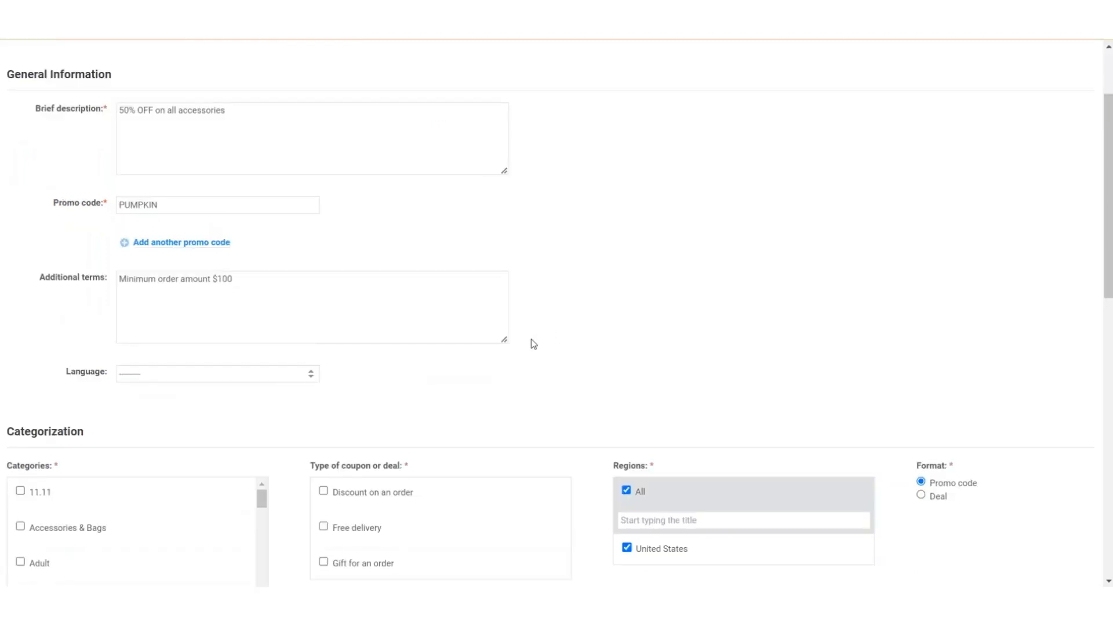
{"action": "left_click", "coordinate": [285, 376]}
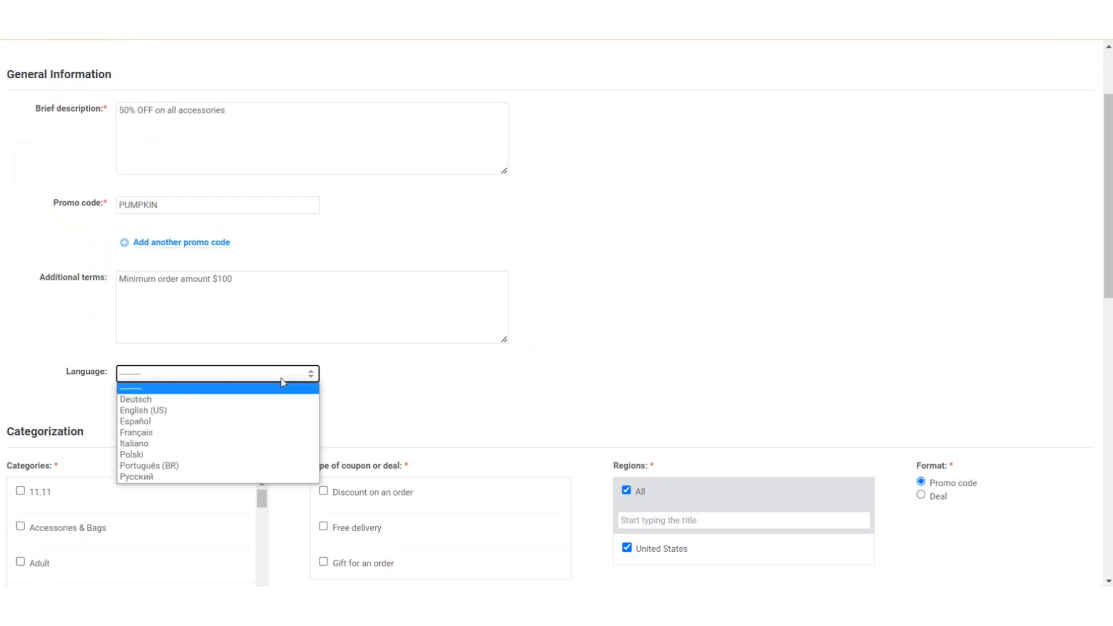
{"action": "left_click", "coordinate": [259, 410]}
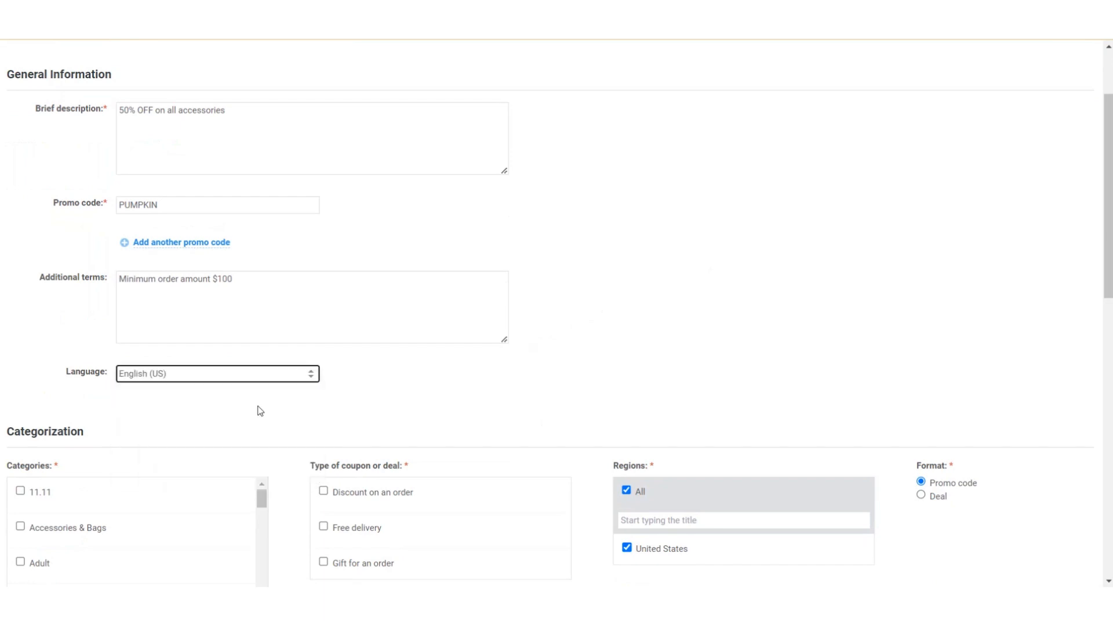
{"action": "left_click", "coordinate": [261, 411]}
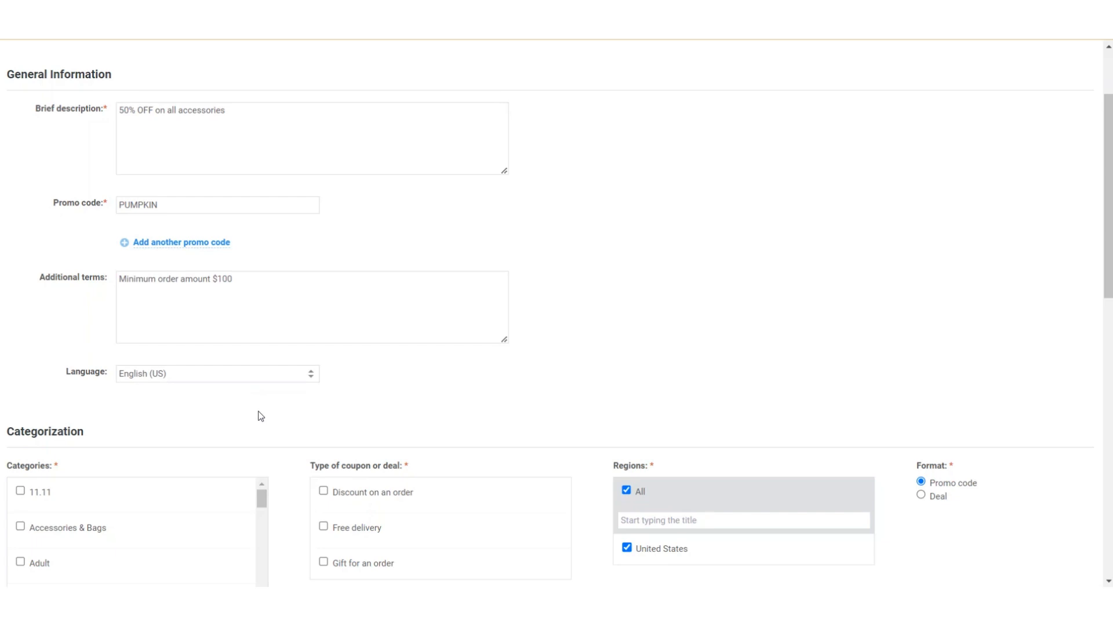
Assign the coupon to the Accessories & Bags category and the "Discount on an order" type
{"action": "scroll", "coordinate": [260, 417], "scroll_direction": "down", "scroll_amount": 3}
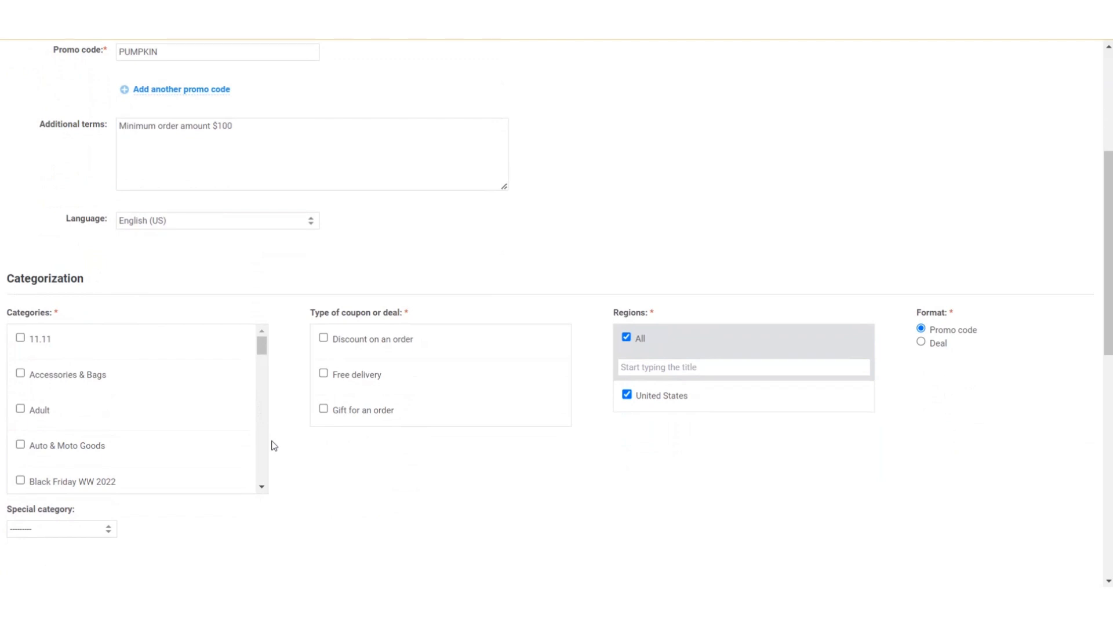
{"action": "left_click", "coordinate": [86, 376]}
{"action": "left_click", "coordinate": [324, 342]}
{"action": "scroll", "coordinate": [574, 436], "scroll_direction": "up", "scroll_amount": 3}
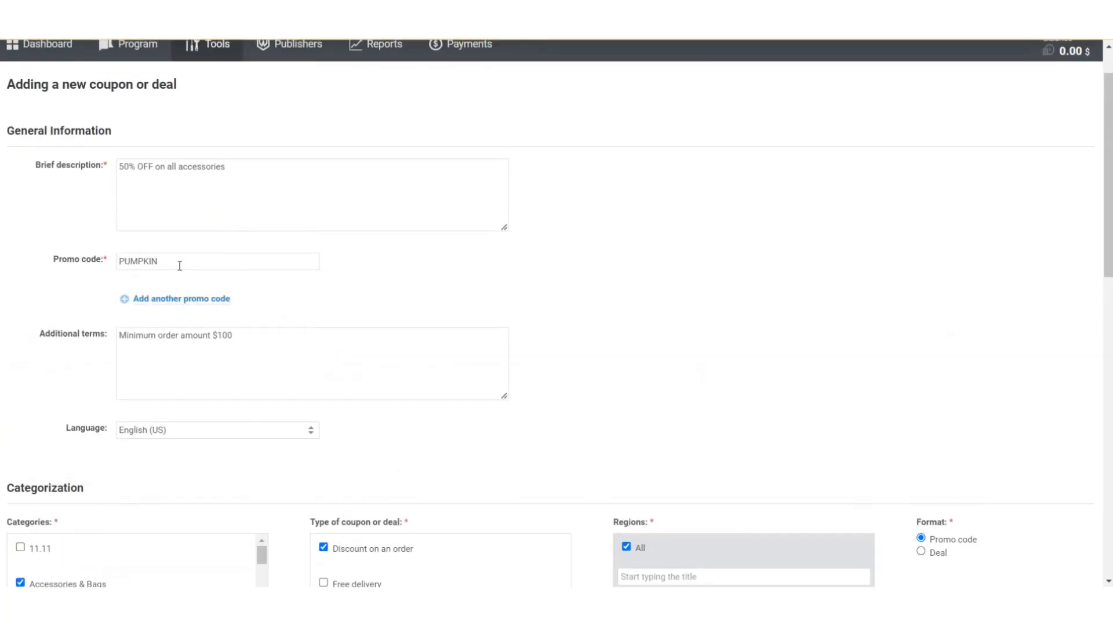
{"action": "scroll", "coordinate": [900, 482], "scroll_direction": "down", "scroll_amount": 2}
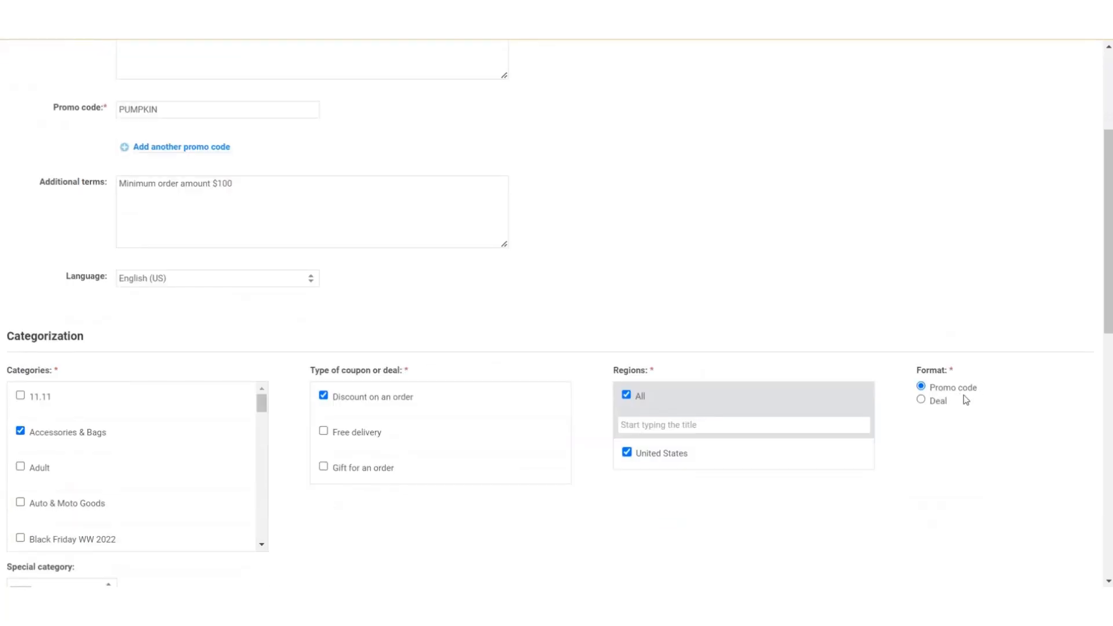
Set the coupon's time of action from 02.03.2023 00:00 to 02.04.2023 23:59
{"action": "scroll", "coordinate": [887, 531], "scroll_direction": "down", "scroll_amount": 4}
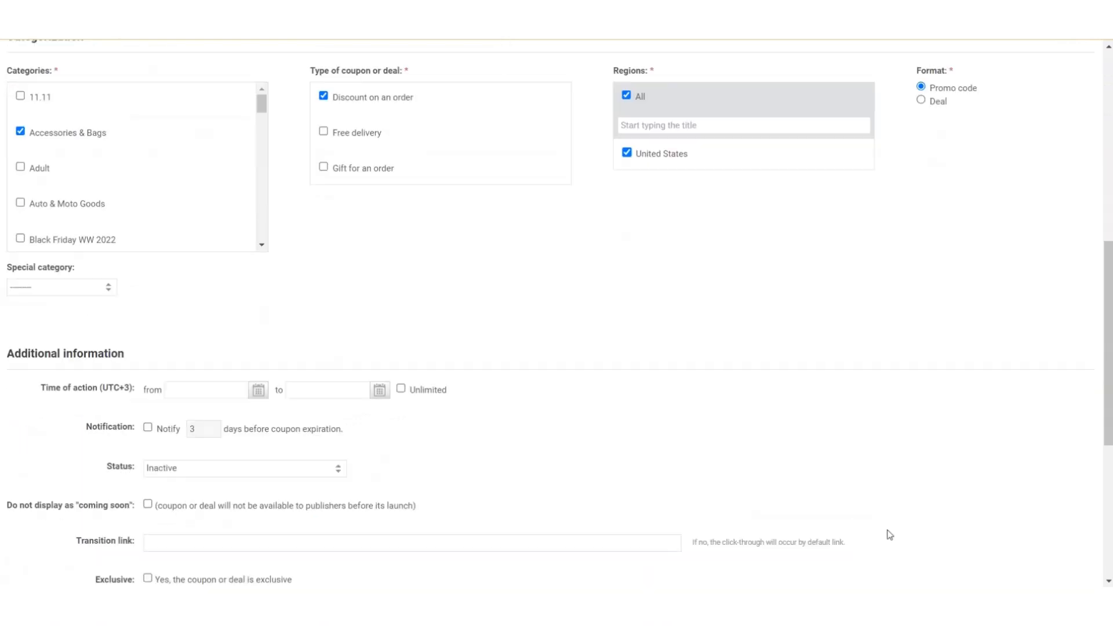
{"action": "left_click", "coordinate": [259, 378]}
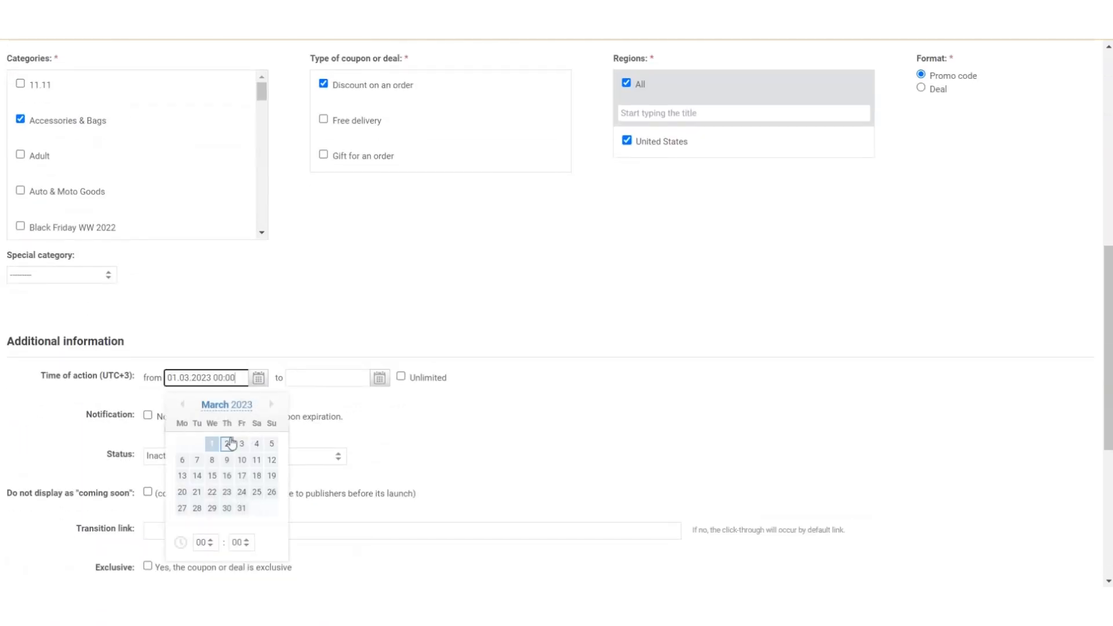
{"action": "left_click", "coordinate": [380, 378]}
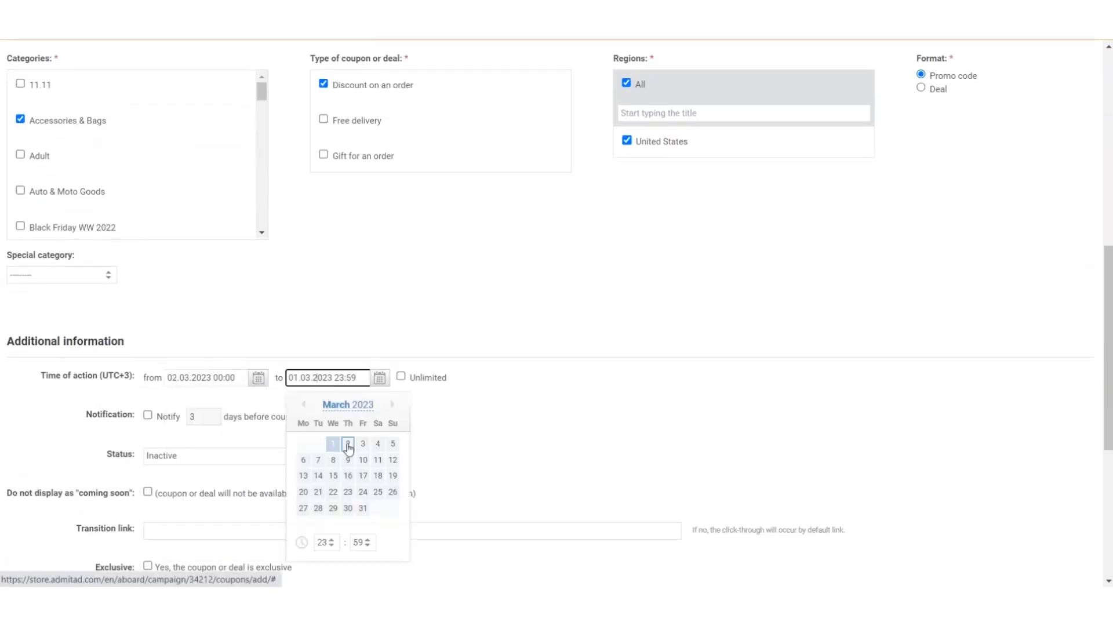
{"action": "left_click", "coordinate": [392, 404]}
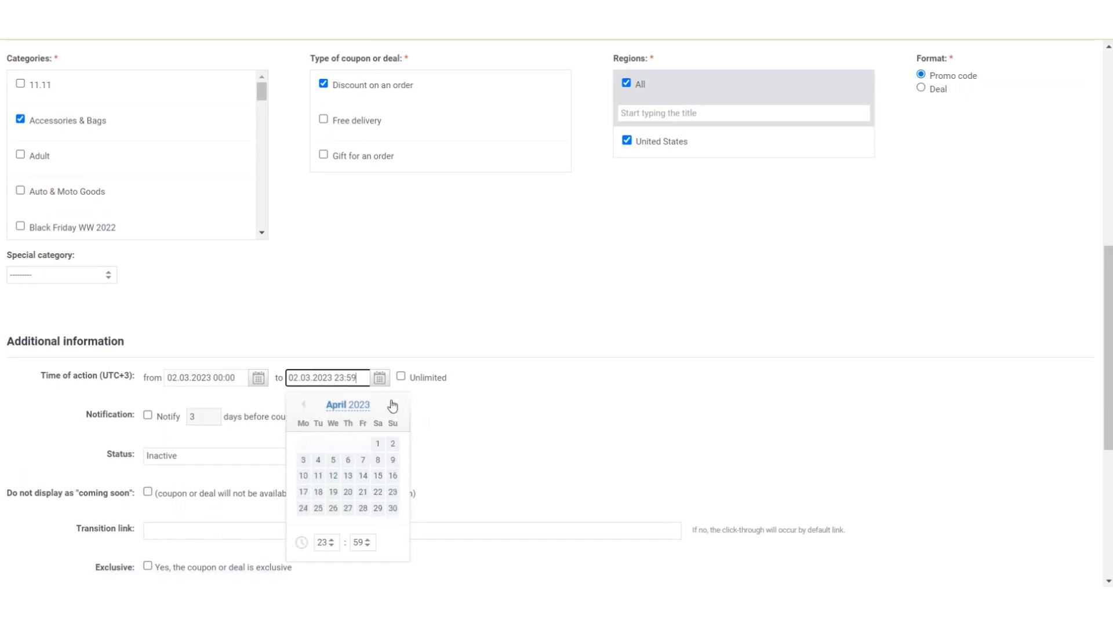
{"action": "left_click", "coordinate": [393, 444]}
{"action": "left_click", "coordinate": [479, 416]}
Enable the notification 3 days before coupon expiration and set the coupon's status to Active
{"action": "scroll", "coordinate": [478, 415], "scroll_direction": "down", "scroll_amount": 2}
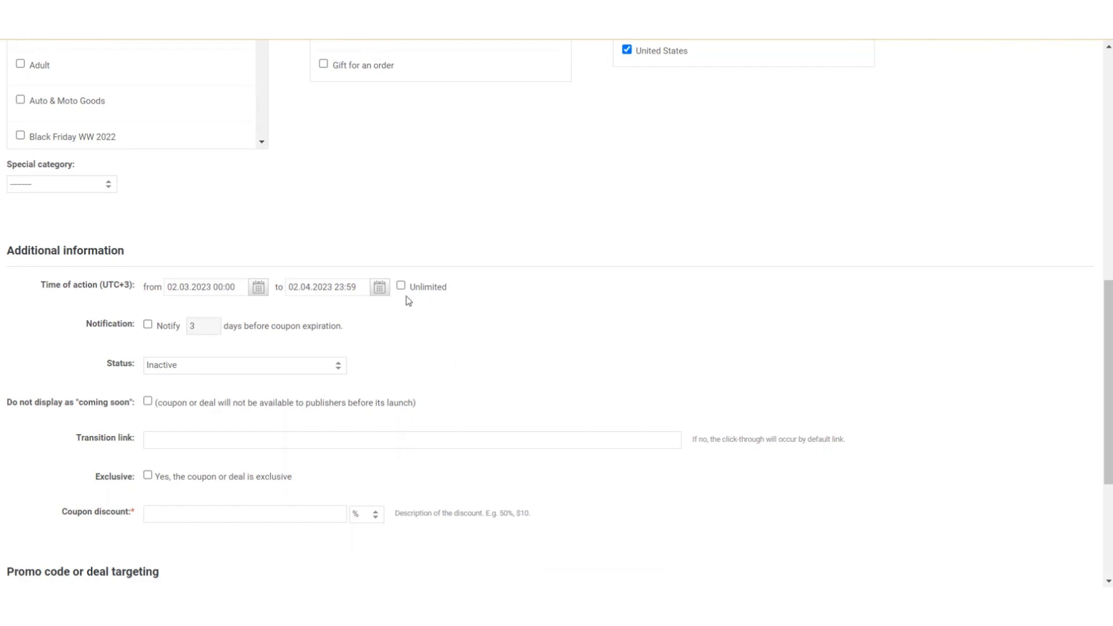
{"action": "left_click", "coordinate": [148, 325]}
{"action": "left_click", "coordinate": [174, 370]}
{"action": "left_click", "coordinate": [176, 379]}
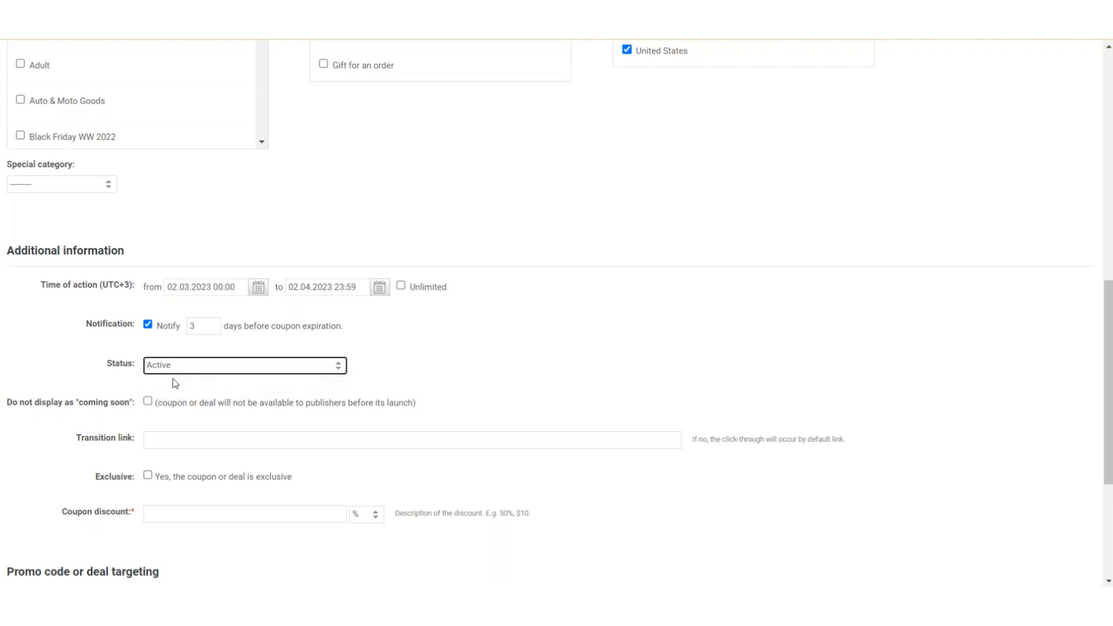
{"action": "left_click", "coordinate": [175, 383]}
{"action": "scroll", "coordinate": [175, 383], "scroll_direction": "down", "scroll_amount": 2}
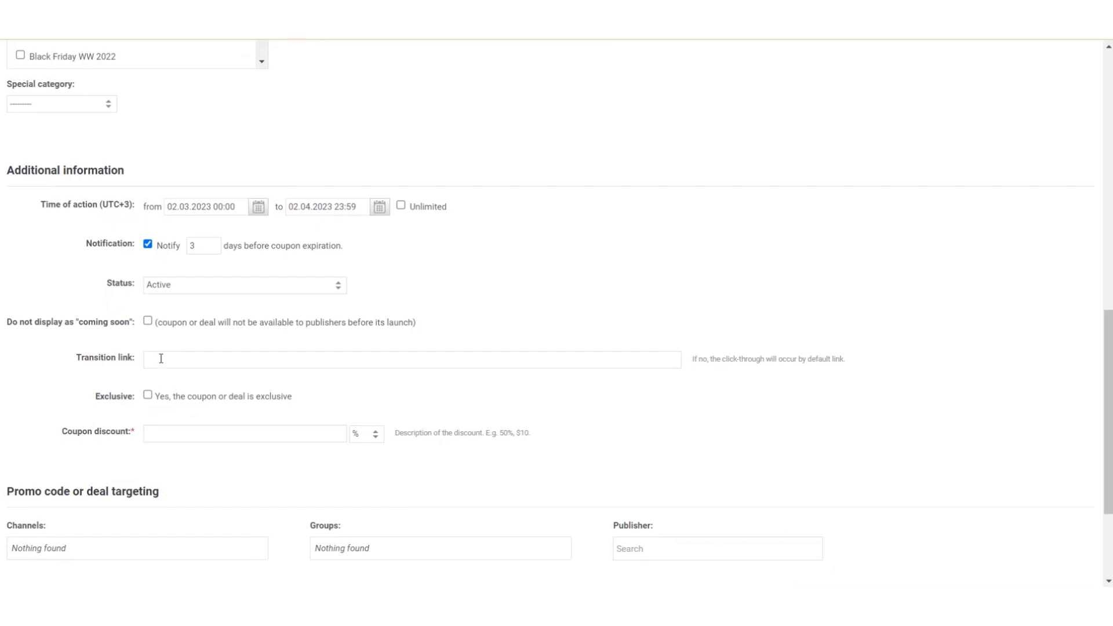
{"action": "left_click", "coordinate": [161, 358]}
{"action": "type", "text": "https://www.pumpkinpie.com/accessories"}
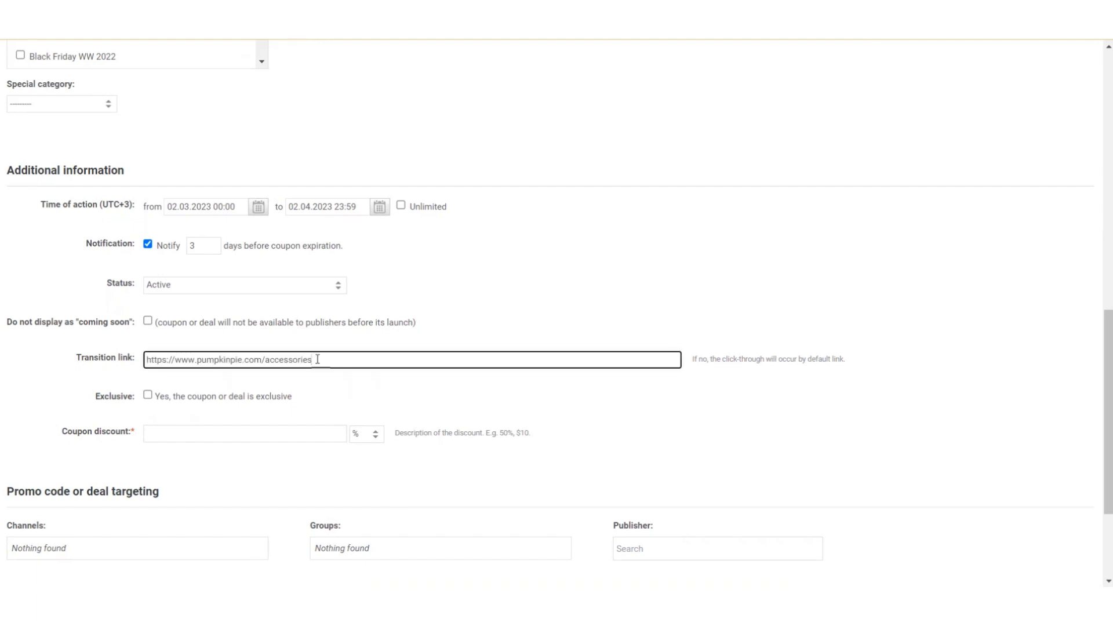
{"action": "type", "text": "/?admitad_uid={{adm"}
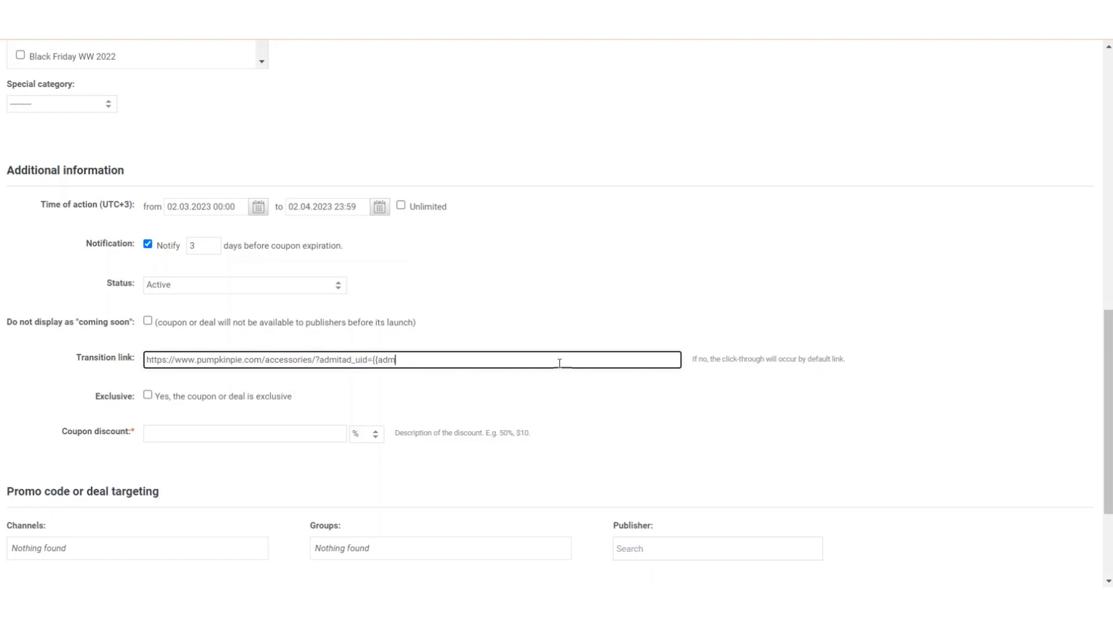
{"action": "type", "text": "itad_uid}}"}
{"action": "left_click", "coordinate": [464, 394]}
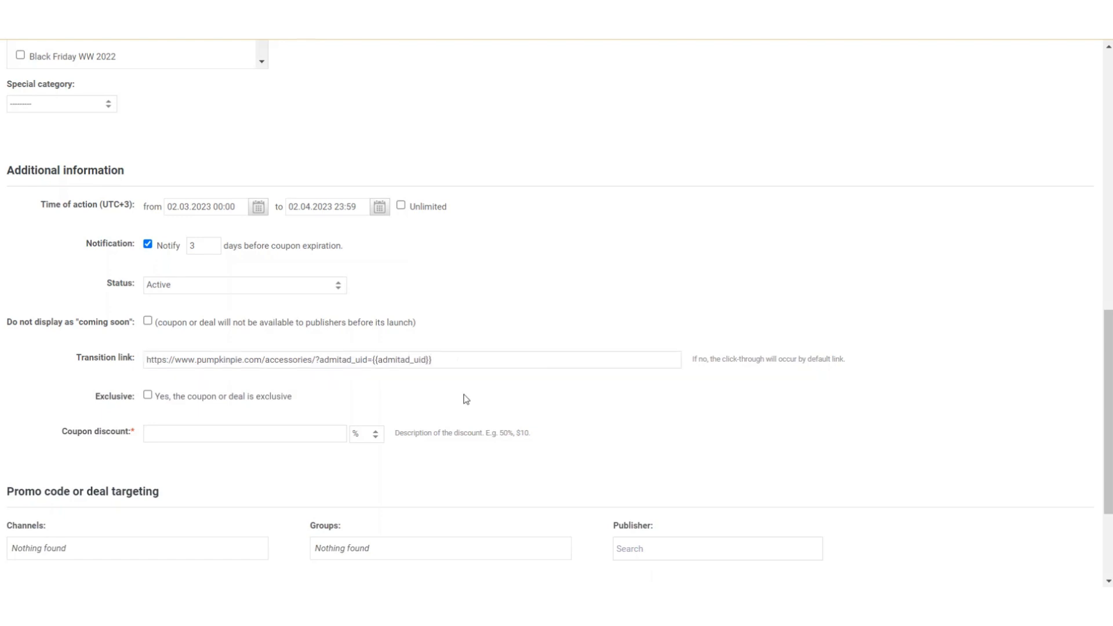
Check the coupon's brief description and set the coupon discount to 50%
{"action": "scroll", "coordinate": [464, 396], "scroll_direction": "up", "scroll_amount": 10}
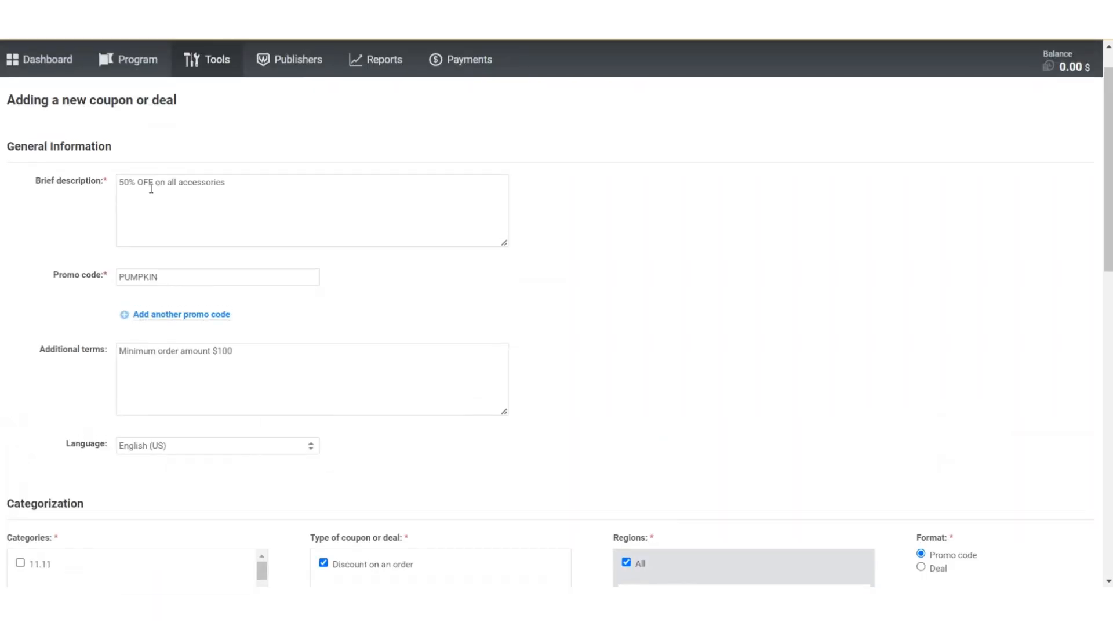
{"action": "scroll", "coordinate": [137, 192], "scroll_direction": "down", "scroll_amount": 15}
{"action": "left_click", "coordinate": [158, 268]}
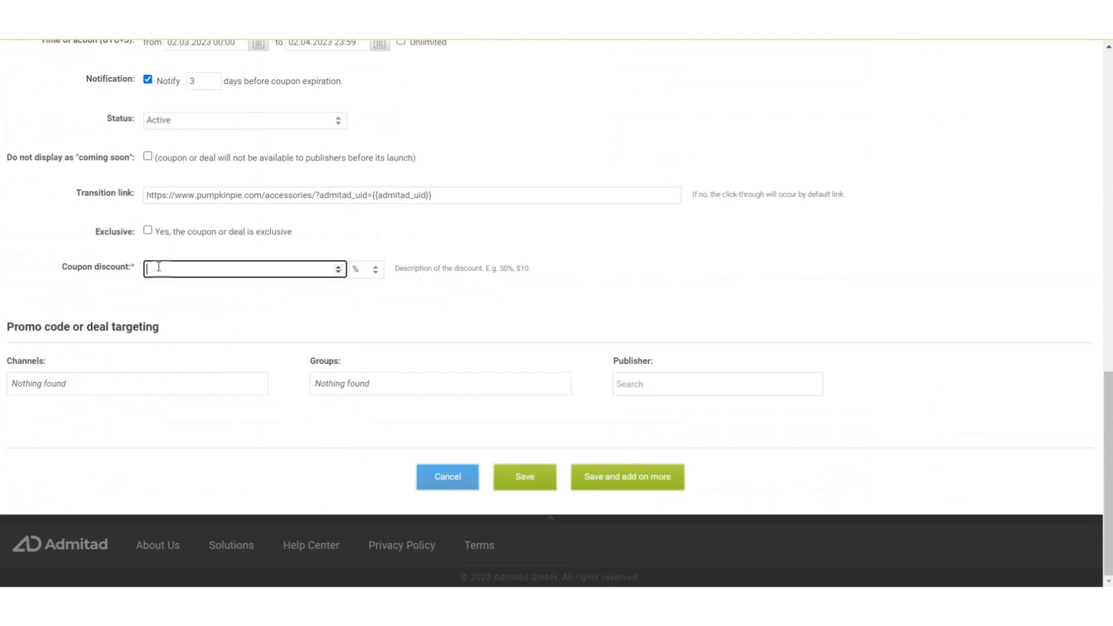
{"action": "type", "text": "50"}
{"action": "left_click", "coordinate": [306, 295]}
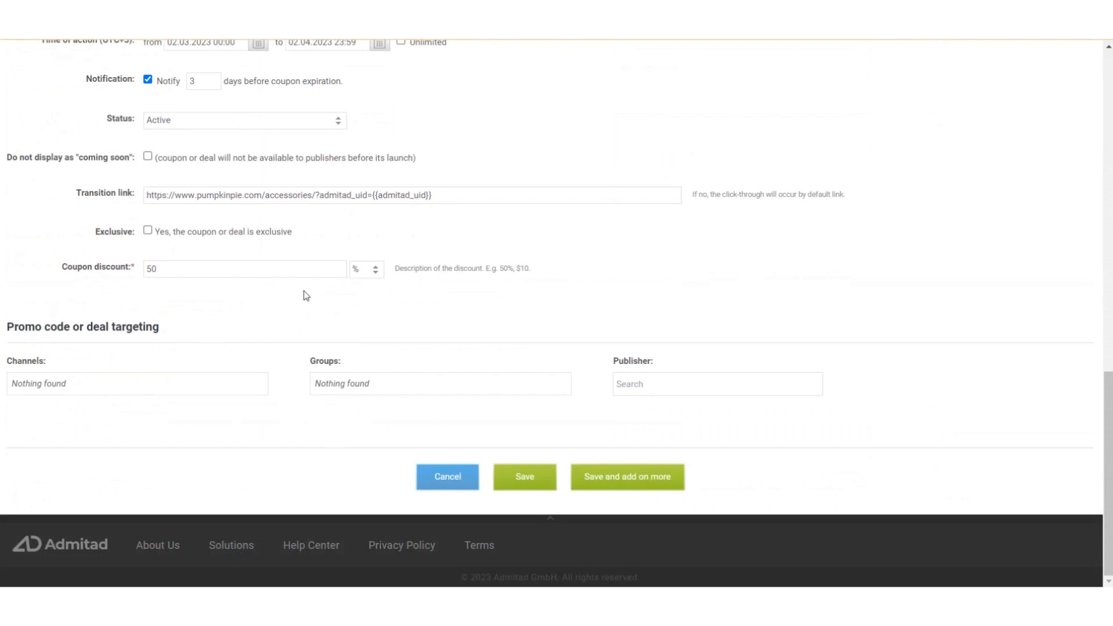
Save the coupon and submit the program for approval from the setup list
{"action": "left_click", "coordinate": [528, 485]}
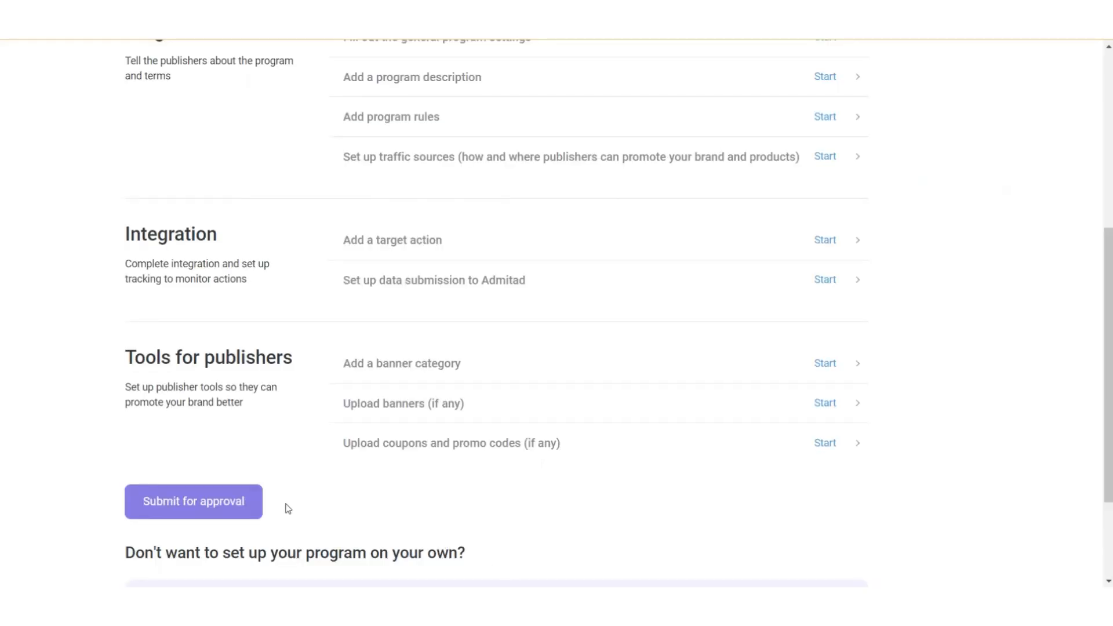
{"action": "left_click", "coordinate": [199, 513]}
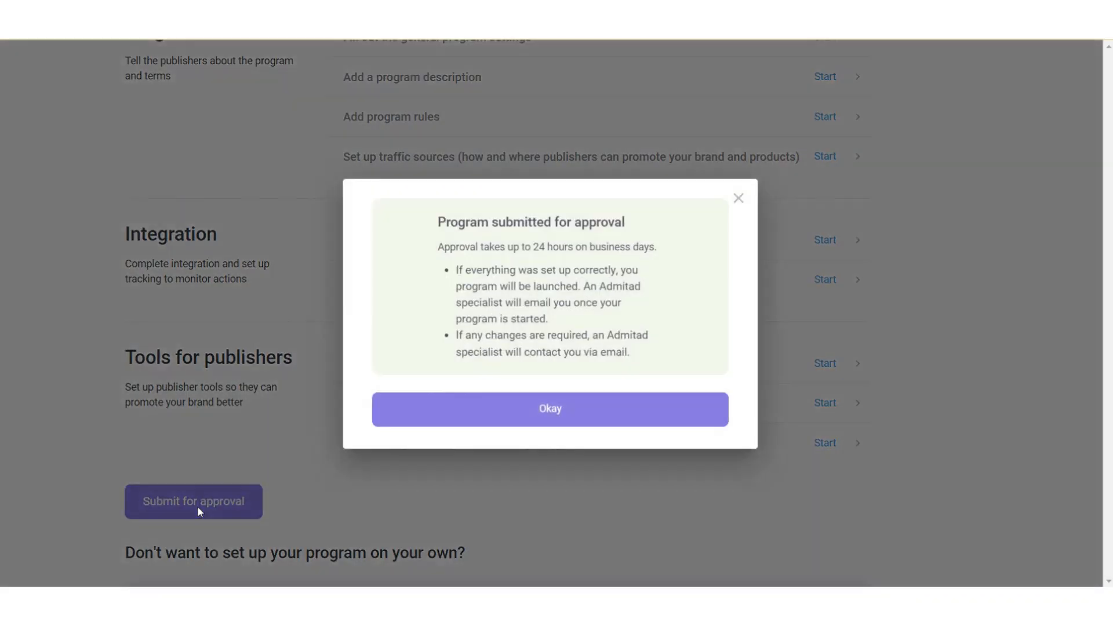